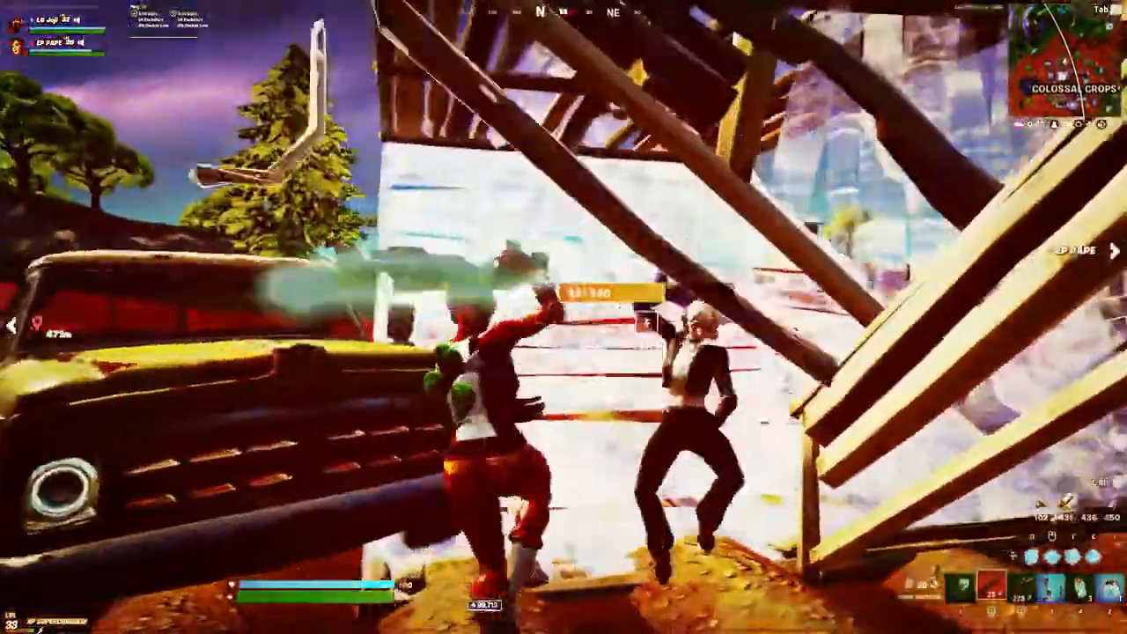
click(564, 317)
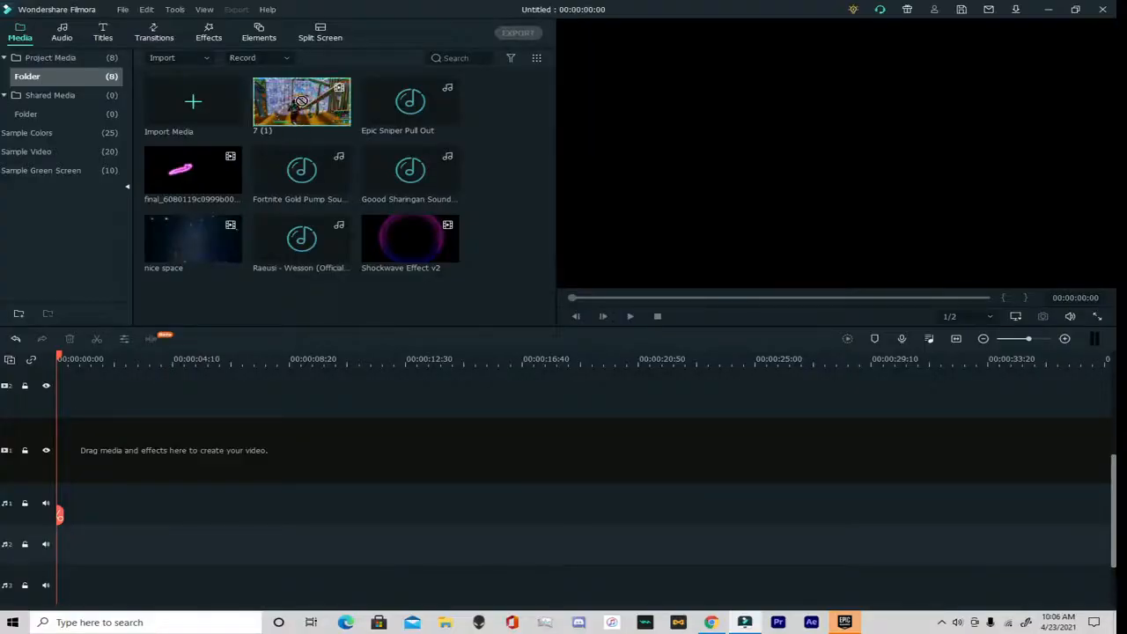
Add the Raeusi - Wesson song to the first audio track and play it up to its beat drop
drag(301, 238, 4, 449)
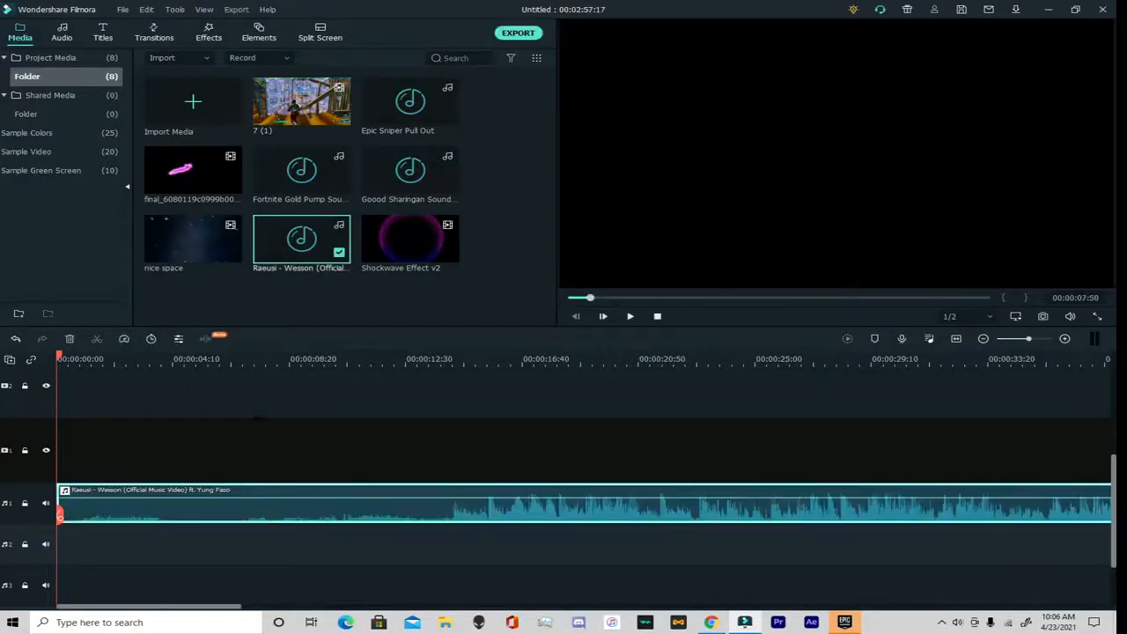
drag(272, 365, 133, 392)
key(space)
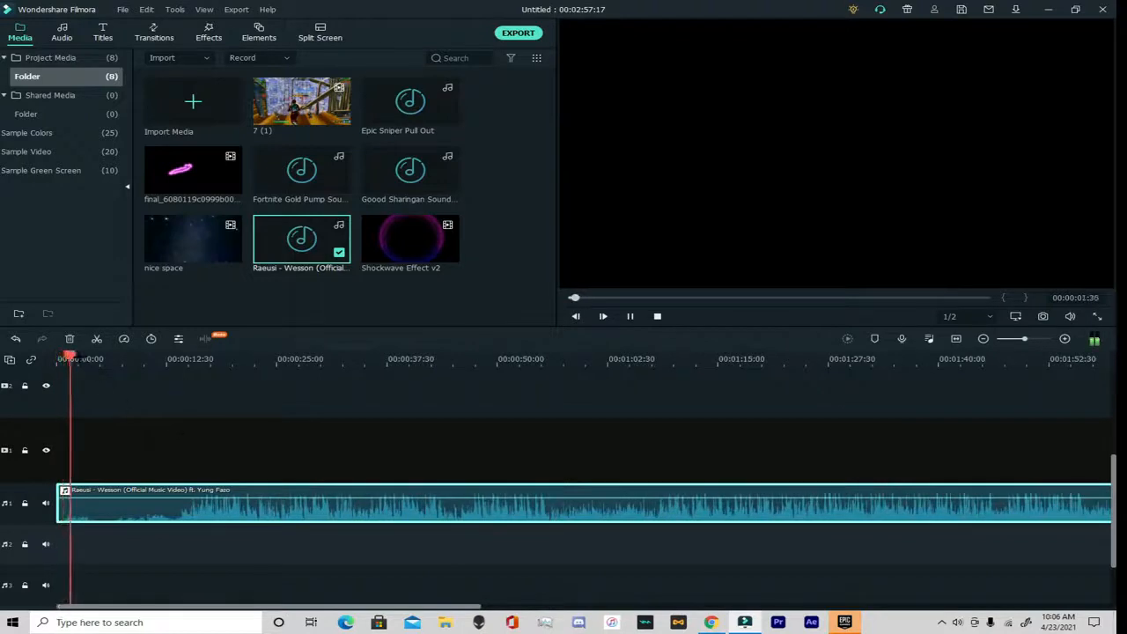
drag(75, 356, 183, 357)
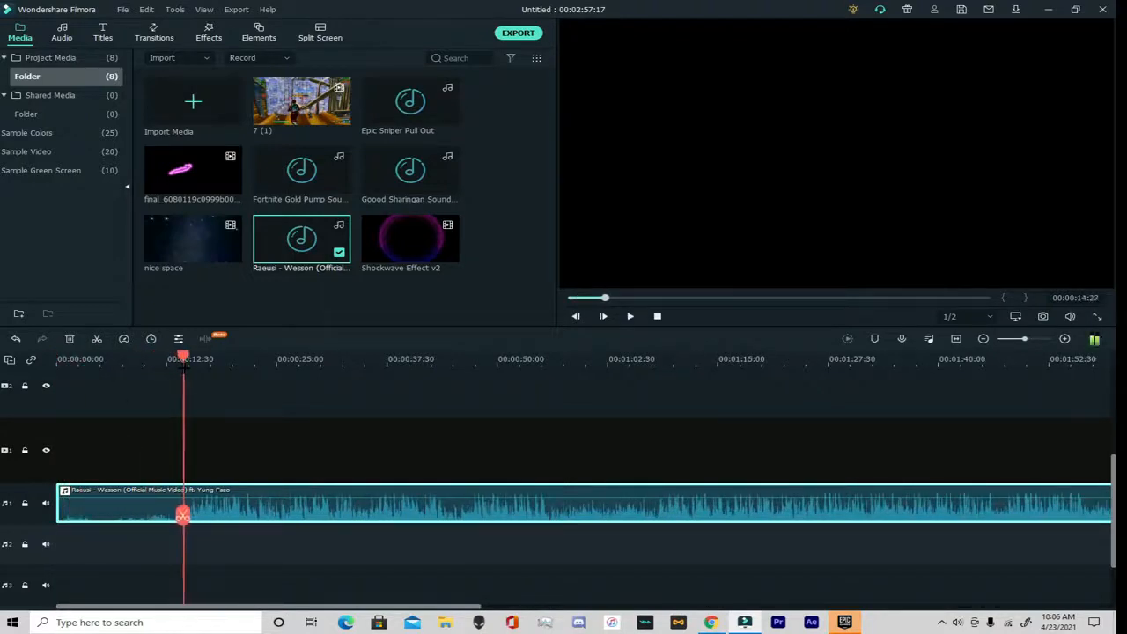
key(space)
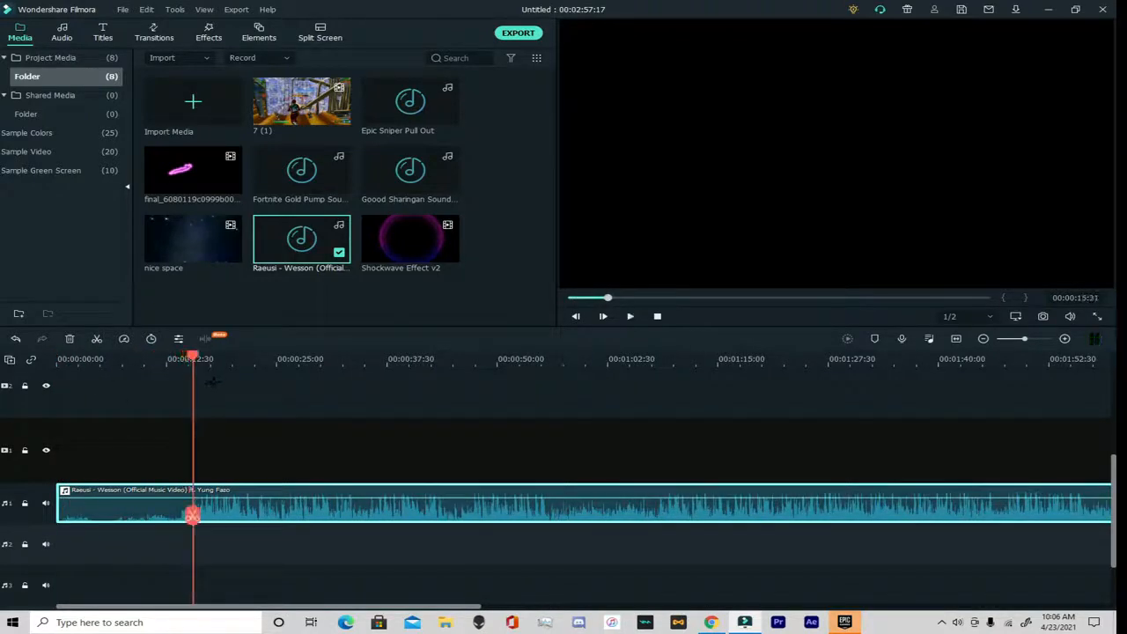
Place the playhead exactly on the song's beat at 00:00:15:29
drag(404, 370, 458, 370)
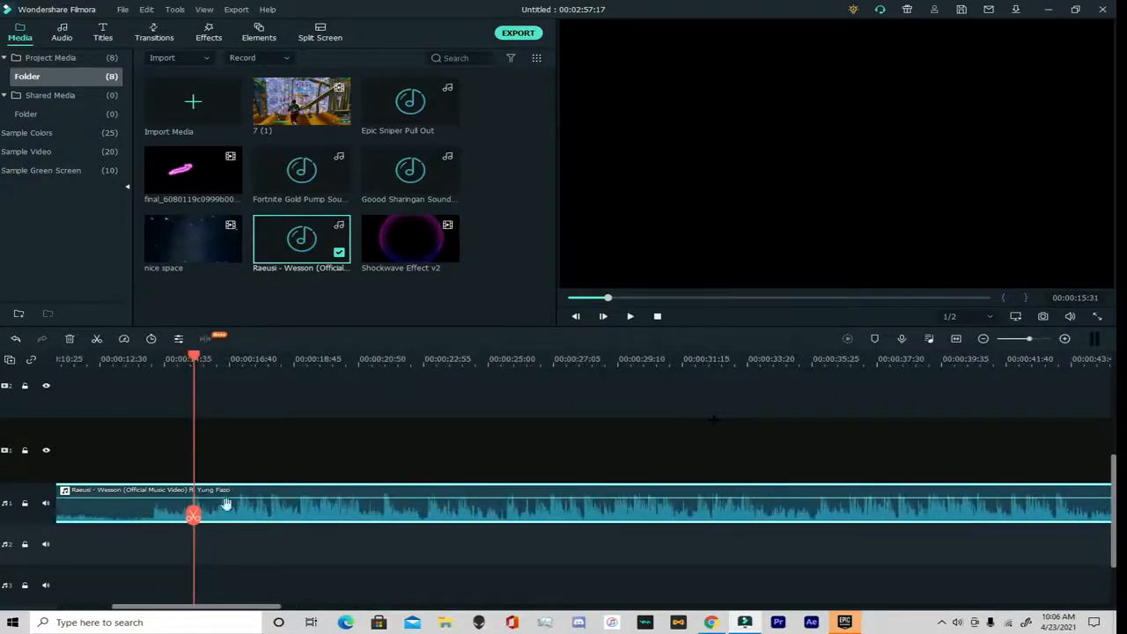
drag(248, 499, 251, 490)
drag(284, 356, 973, 414)
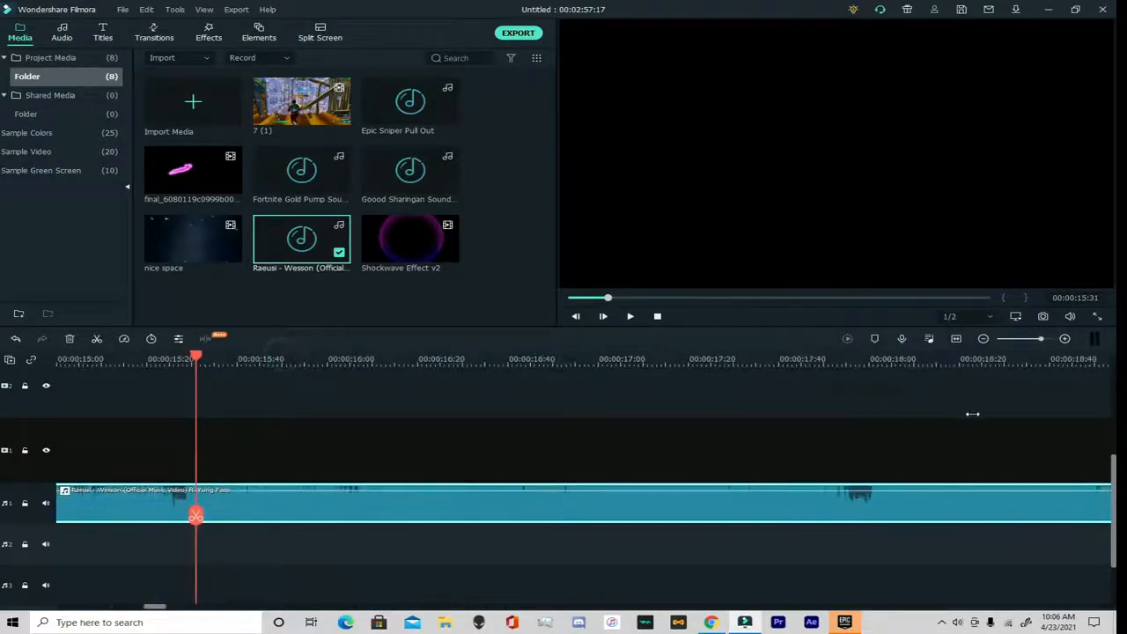
drag(196, 522, 186, 520)
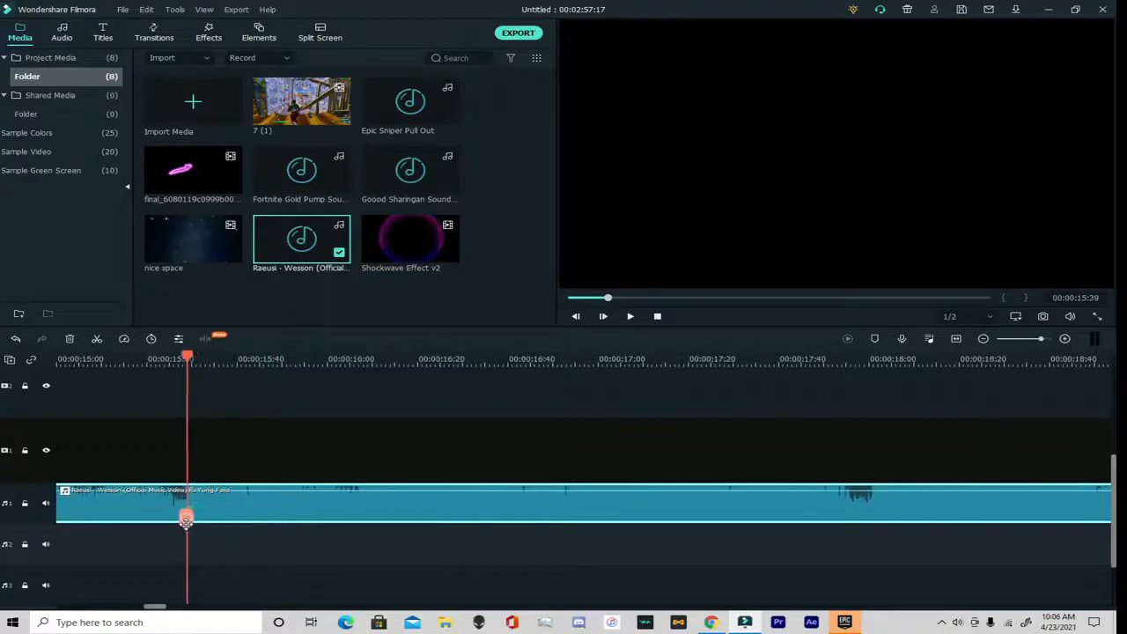
Place the 7 (1) gameplay clip on the first video track above the song
drag(308, 109, 56, 440)
drag(298, 369, 271, 370)
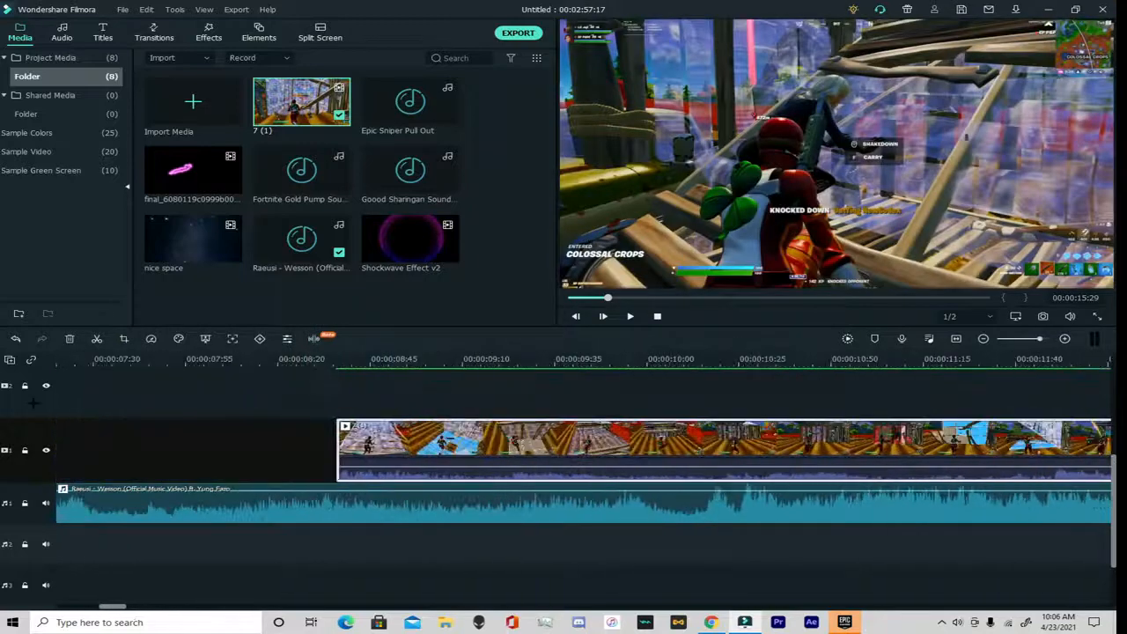
drag(457, 365, 123, 386)
scroll(692, 500, up, 3)
scroll(692, 500, right, 4)
scroll(628, 461, down, 2)
scroll(627, 461, right, 2)
scroll(881, 449, up, 2)
scroll(881, 449, right, 5)
scroll(415, 415, down, 2)
scroll(414, 415, right, 5)
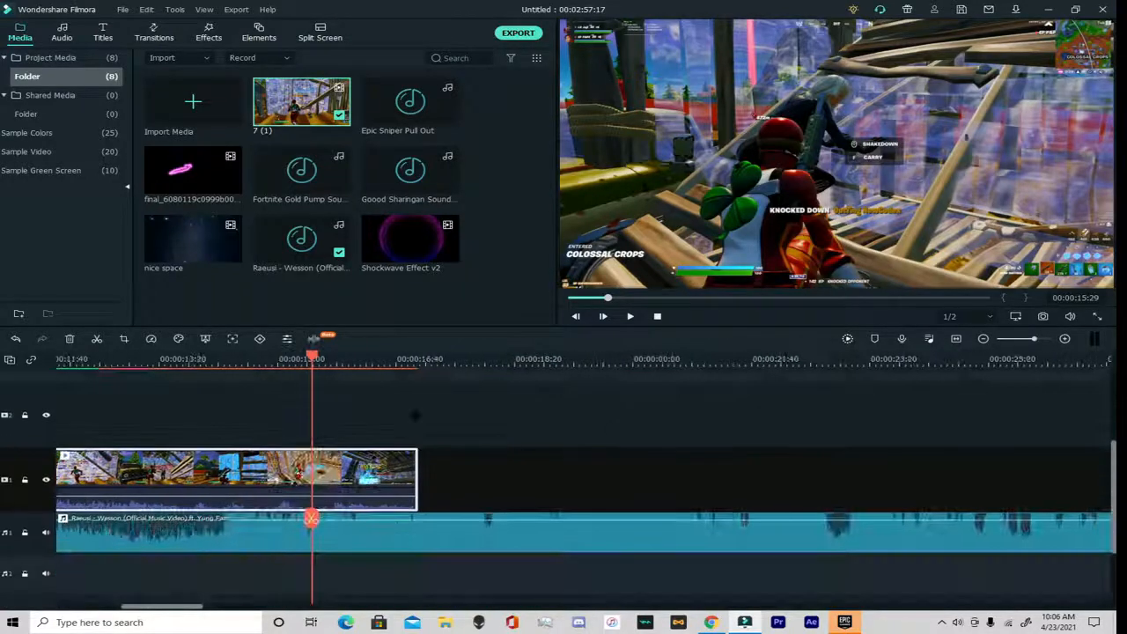
scroll(717, 423, left, 1)
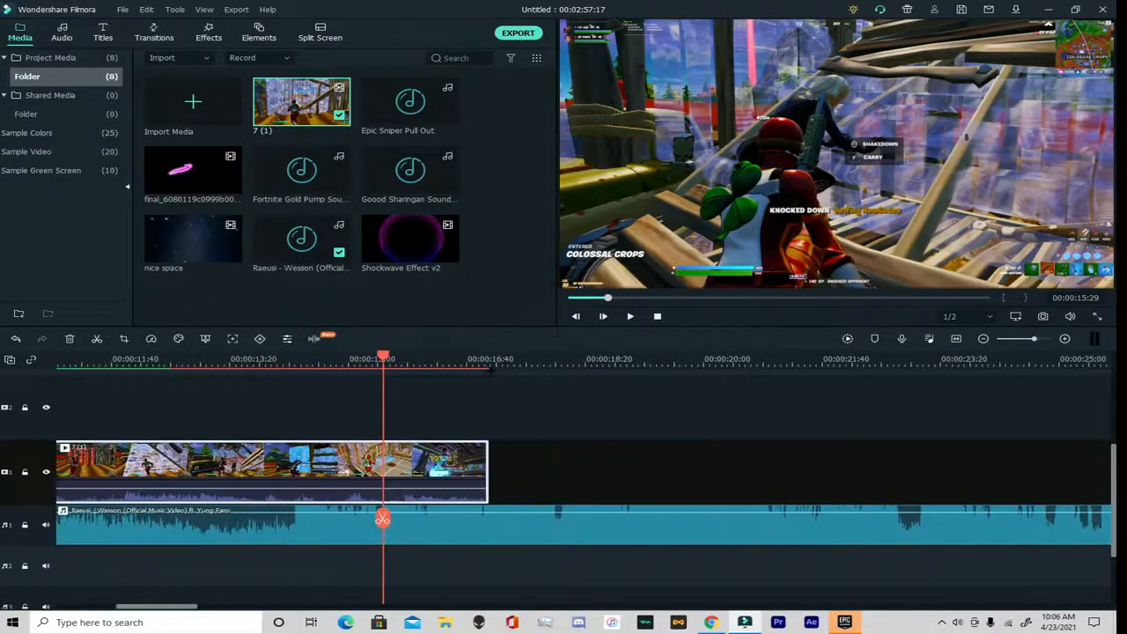
Shift the gameplay clip along its track so the knockdown shot lines up with the song's beat
drag(337, 463, 309, 462)
scroll(289, 428, left, 2)
drag(395, 463, 398, 465)
click(702, 424)
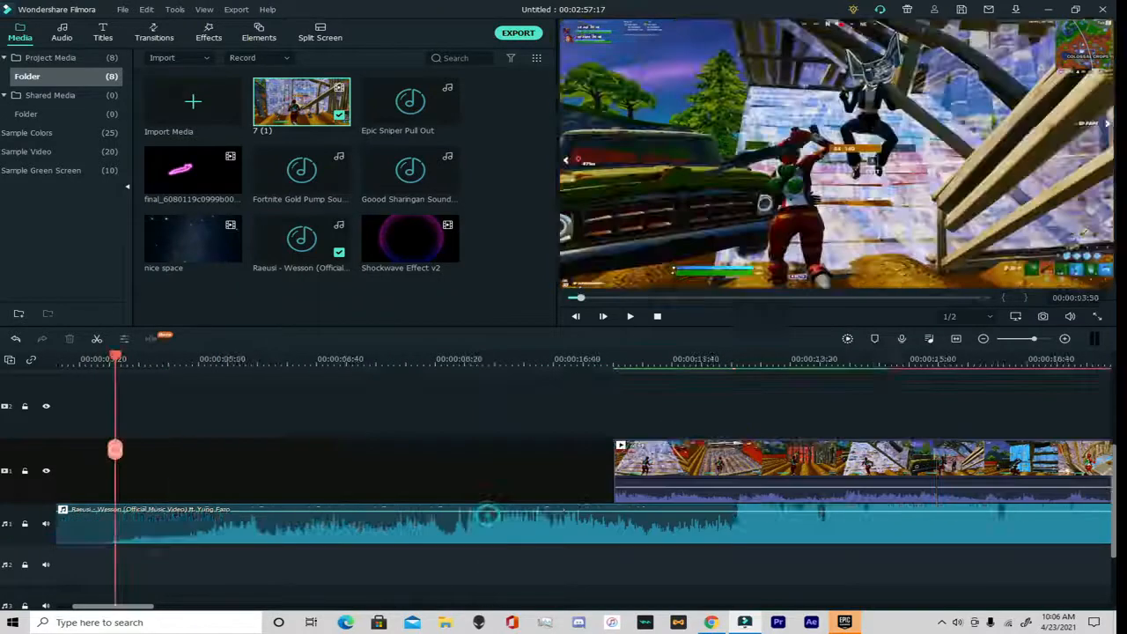
Play the song and gameplay clip together to check the timing of the shot against the beat
key(space)
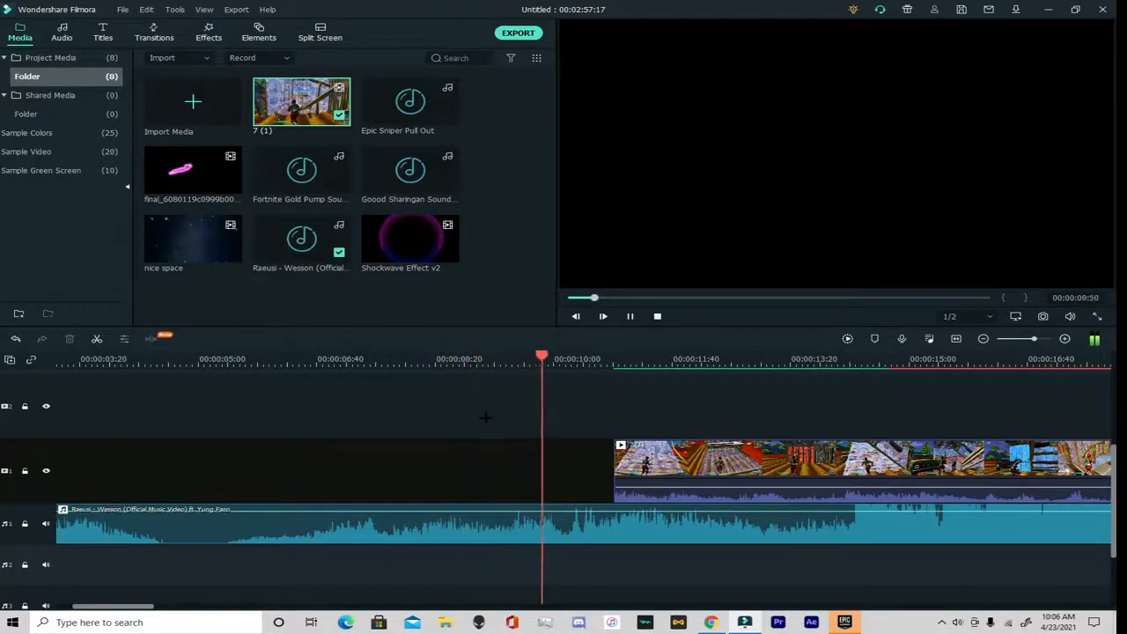
drag(484, 416, 181, 430)
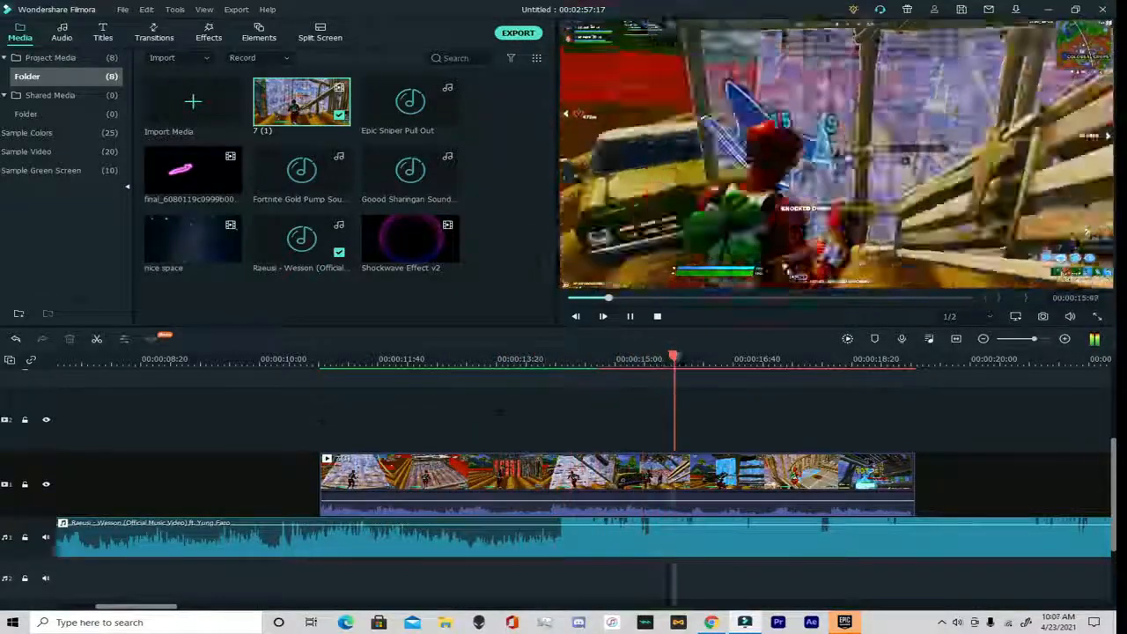
key(space)
Split the gameplay clip at 00:00:14:45, just before the shot
drag(728, 449, 598, 447)
click(672, 451)
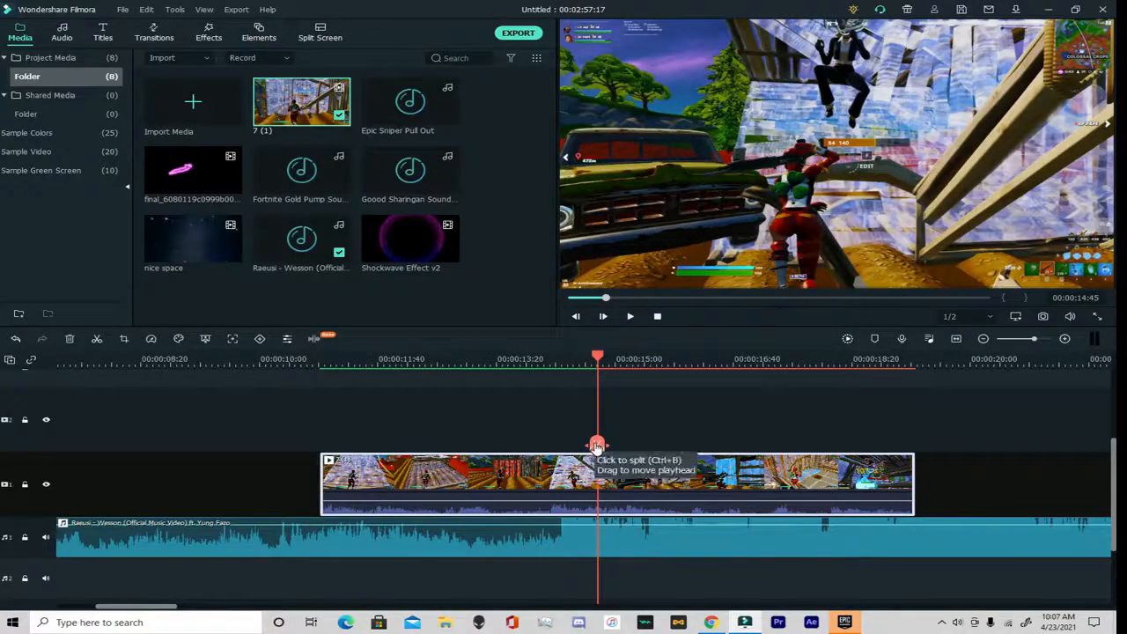
click(598, 443)
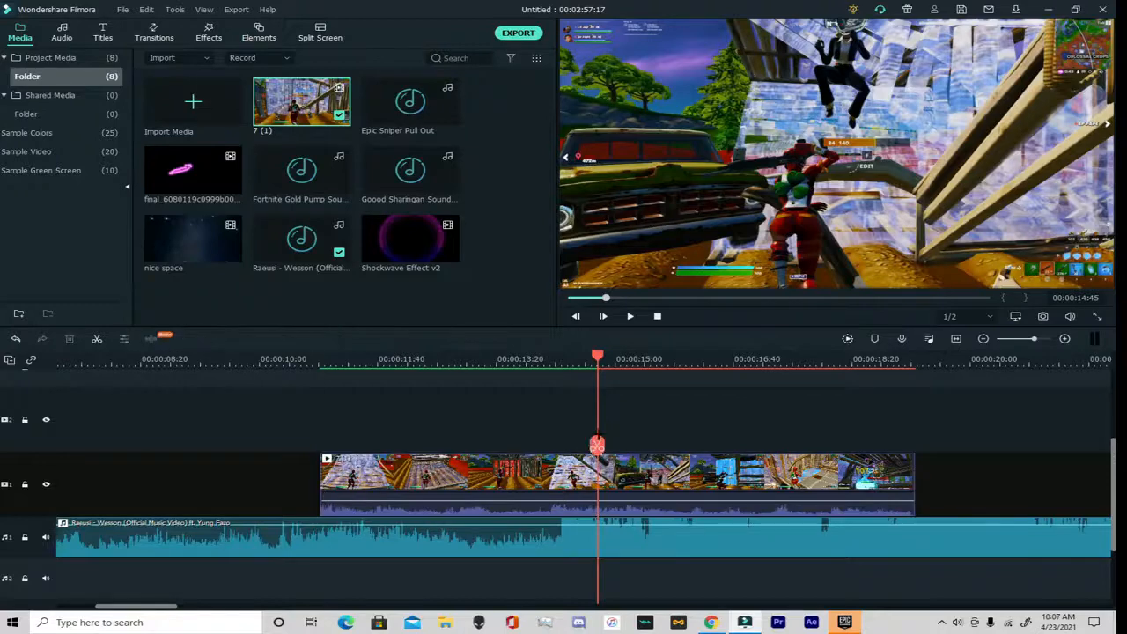
click(15, 338)
click(598, 443)
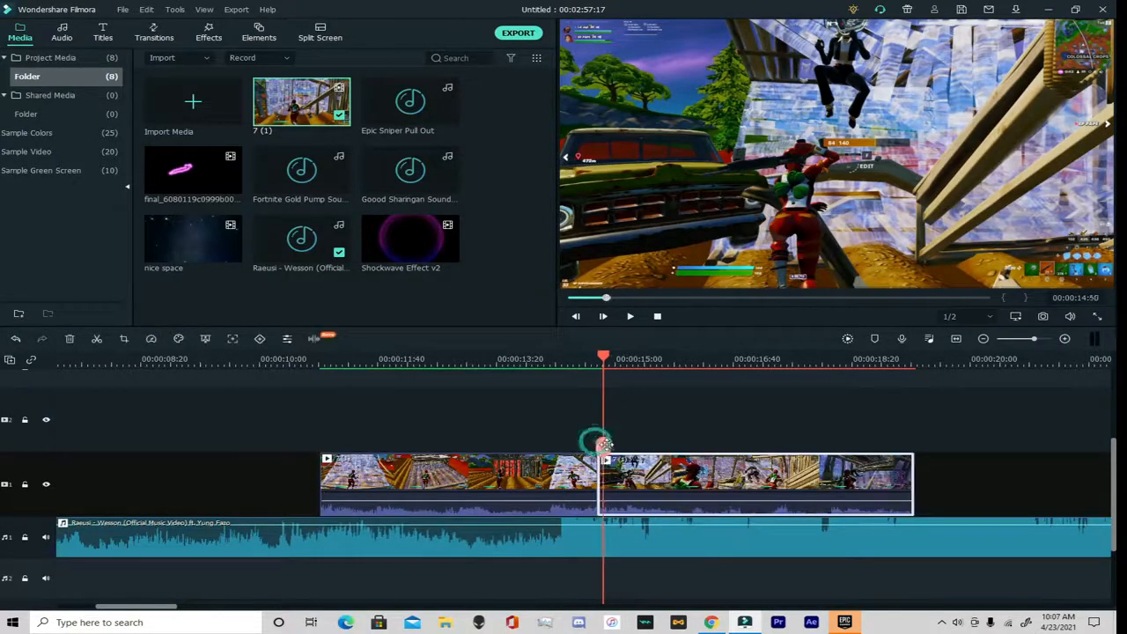
Split the gameplay clip at 00:00:15:05 and again at 00:00:15:27
drag(597, 445, 621, 454)
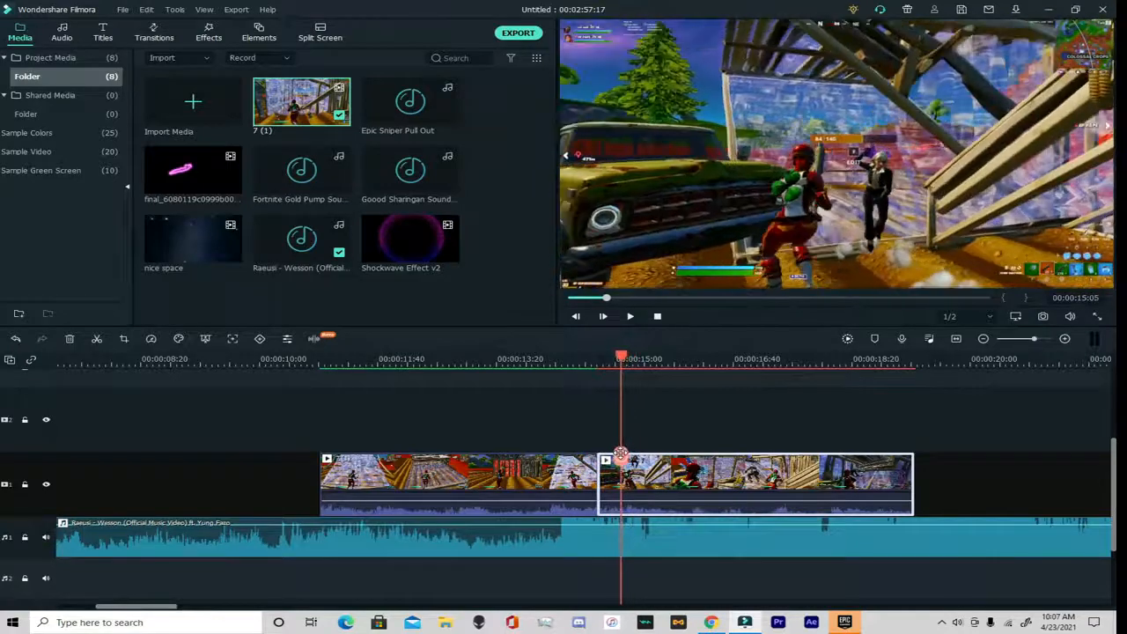
click(621, 457)
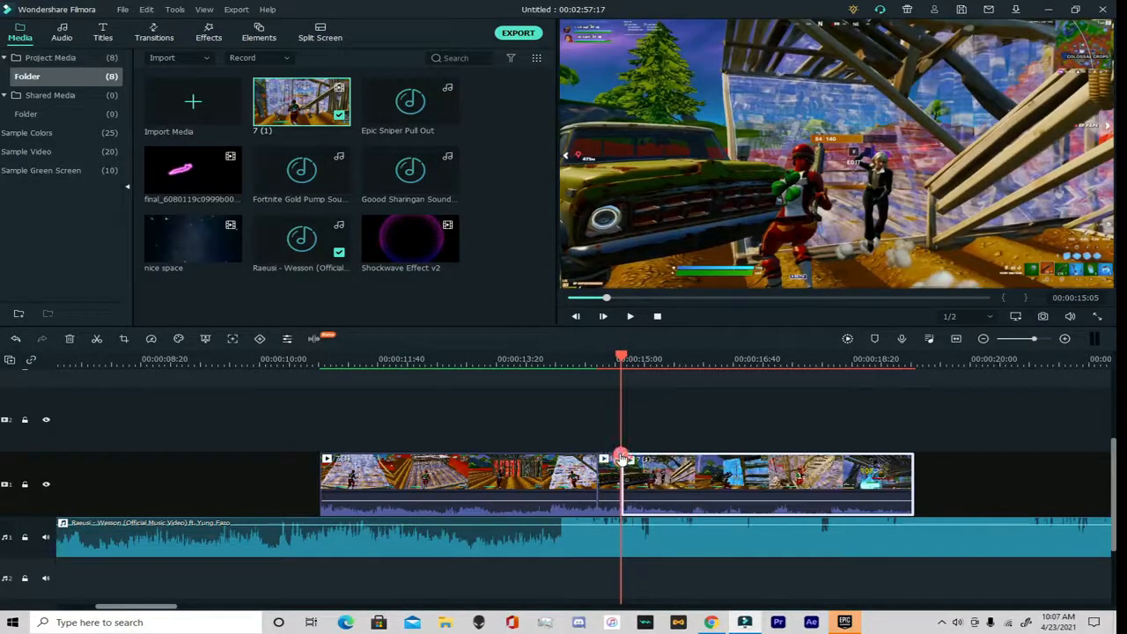
drag(621, 457, 647, 457)
click(648, 459)
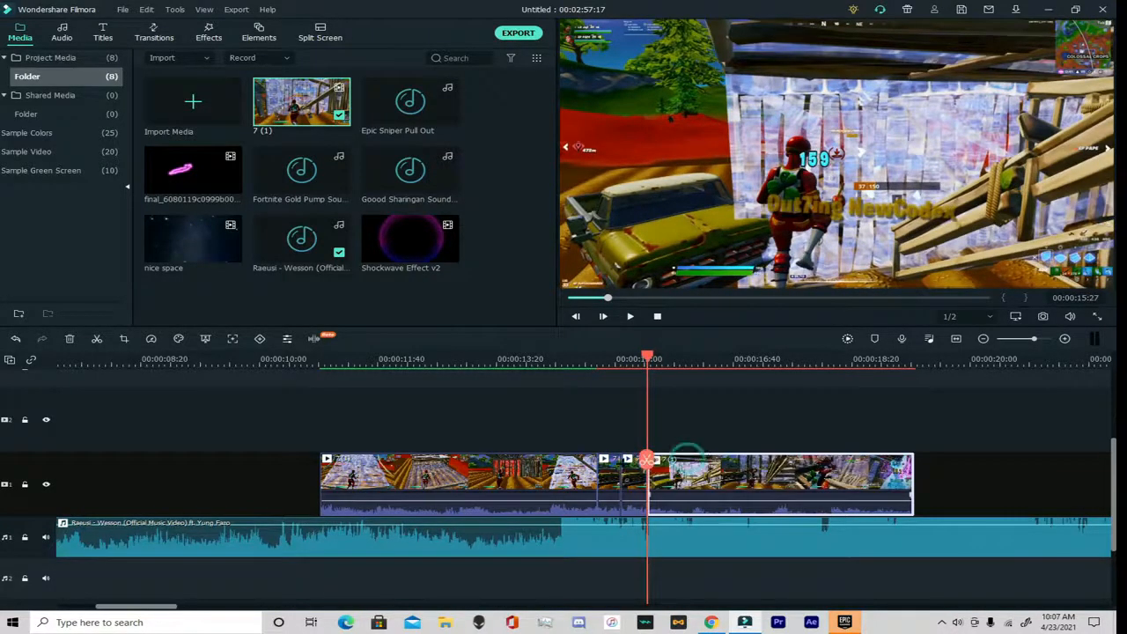
Slow the first short segment before the shot to 0.5x speed
click(612, 458)
click(151, 339)
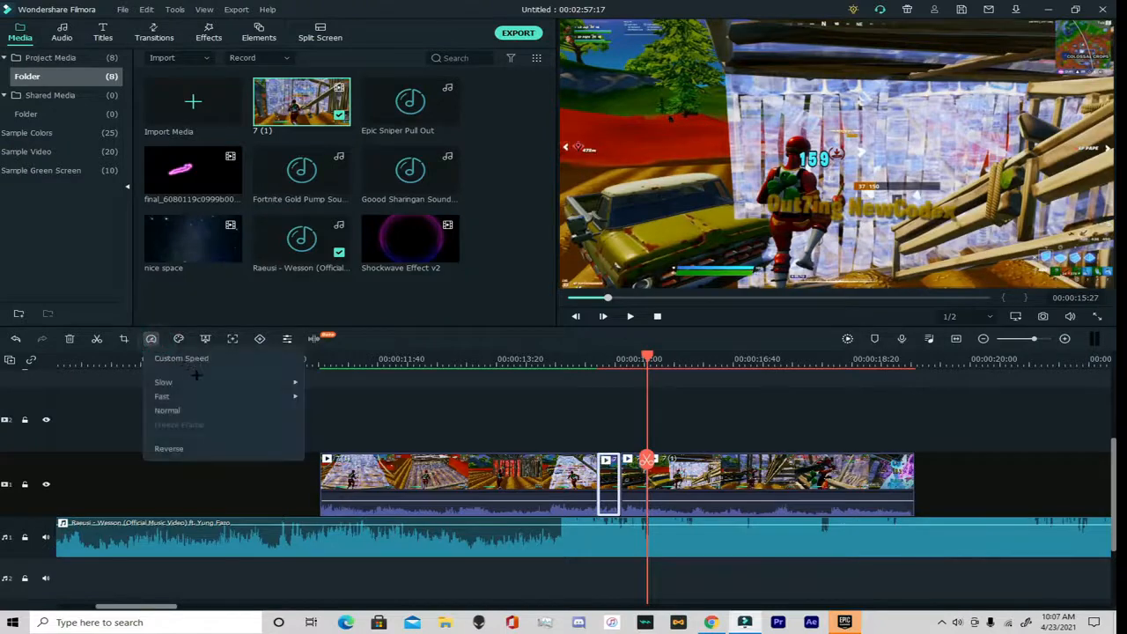
mouse_move(290, 383)
click(339, 385)
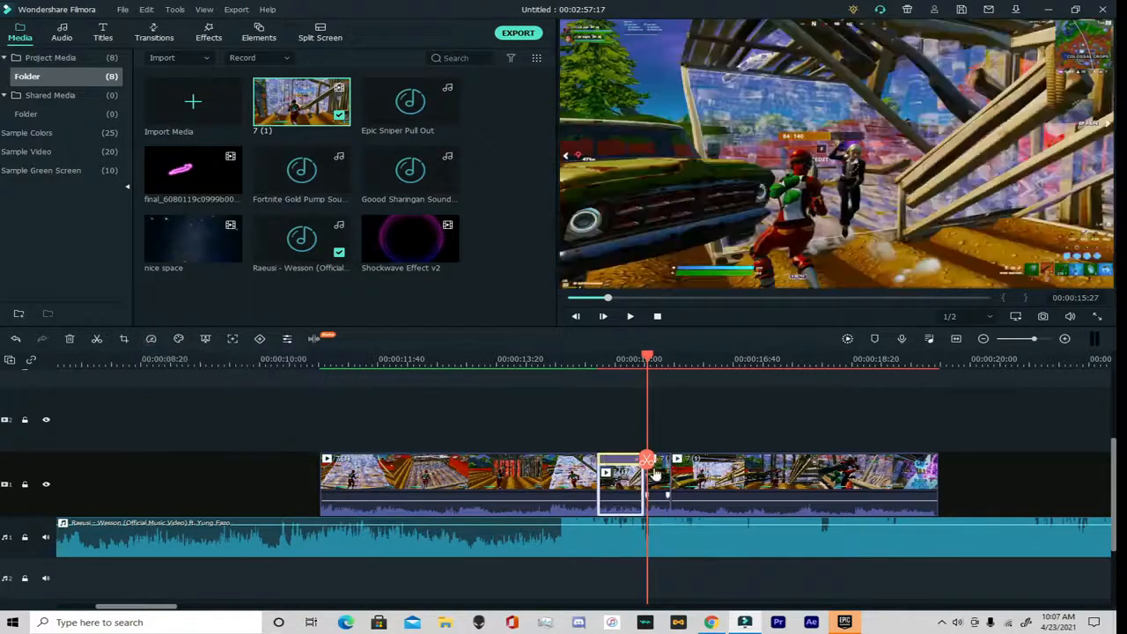
Speed up the second short segment with a Fast speed preset
click(151, 338)
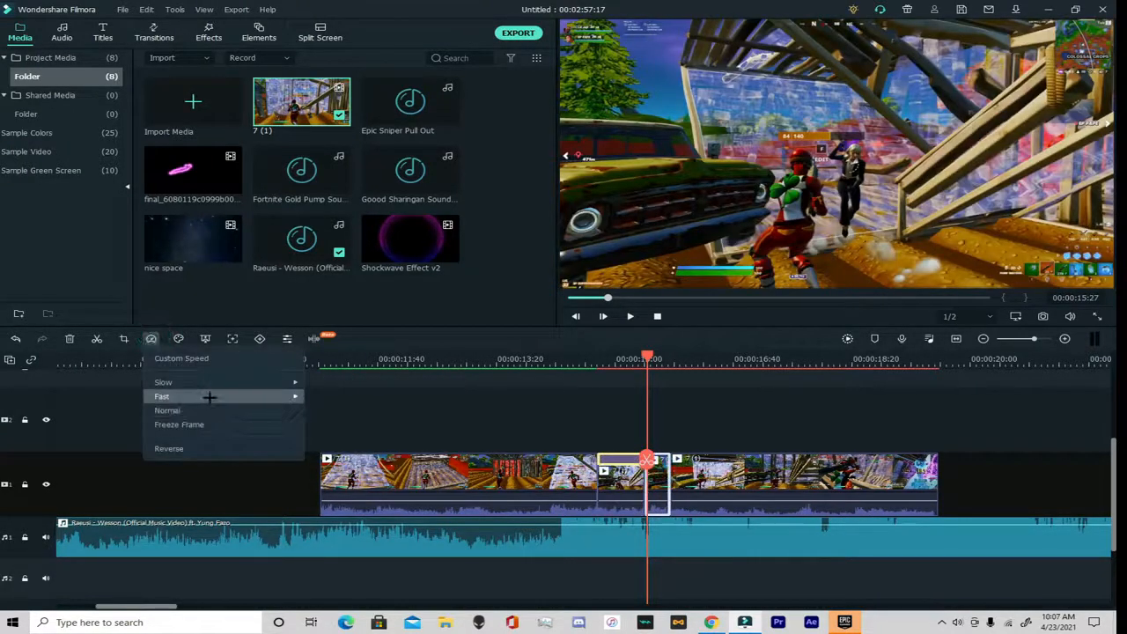
mouse_move(210, 397)
click(370, 402)
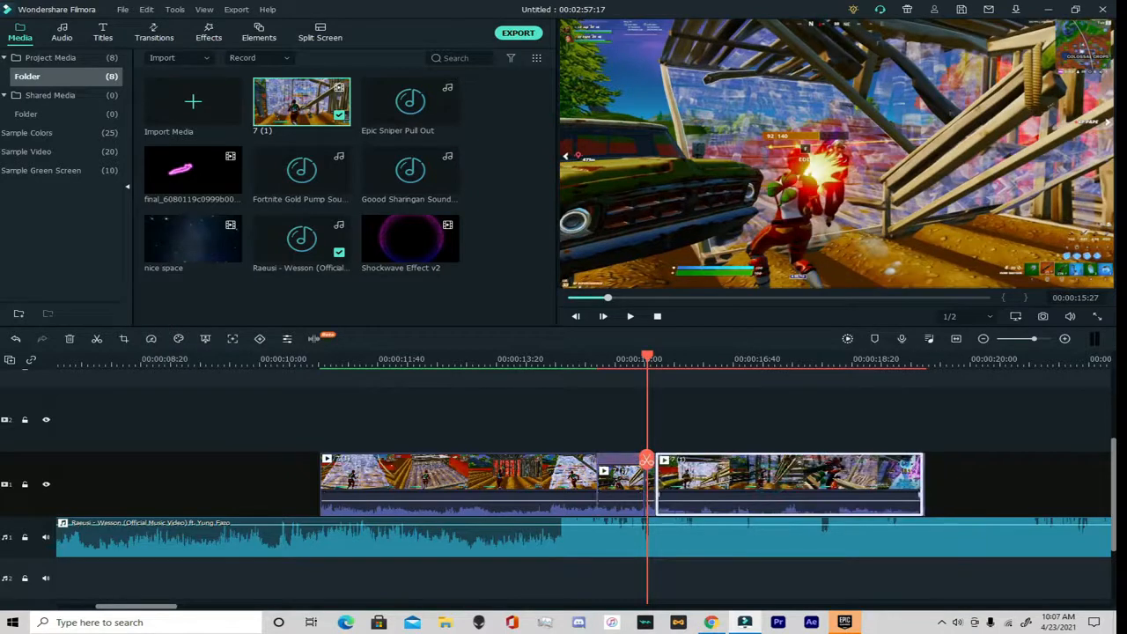
click(15, 338)
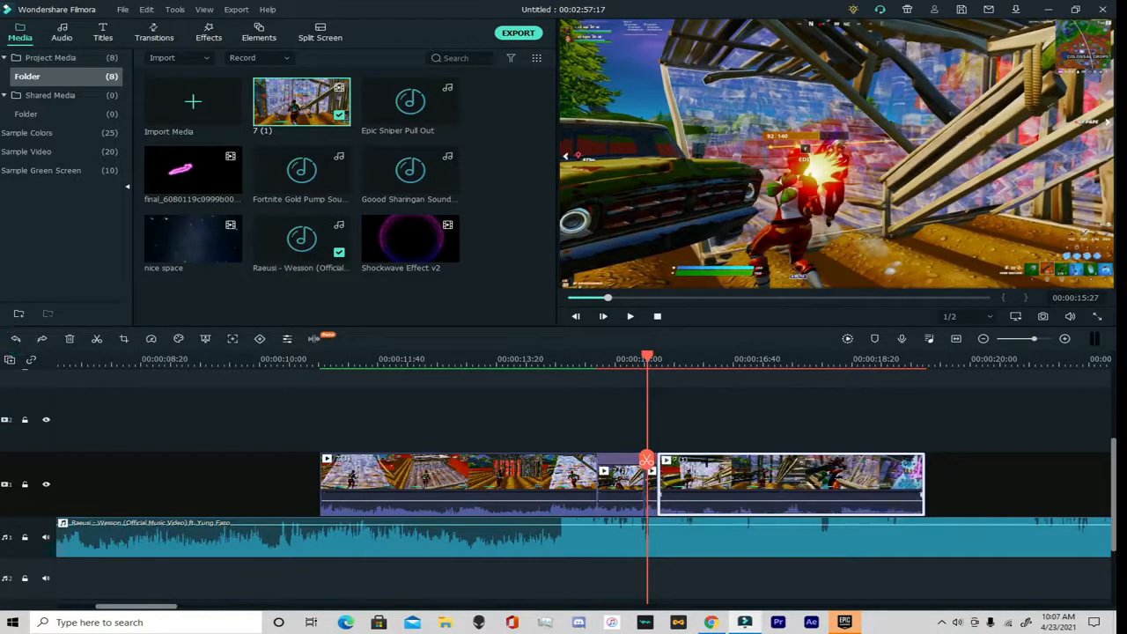
Slow the long final segment of the gameplay clip to 0.5x speed
click(152, 339)
mouse_move(176, 383)
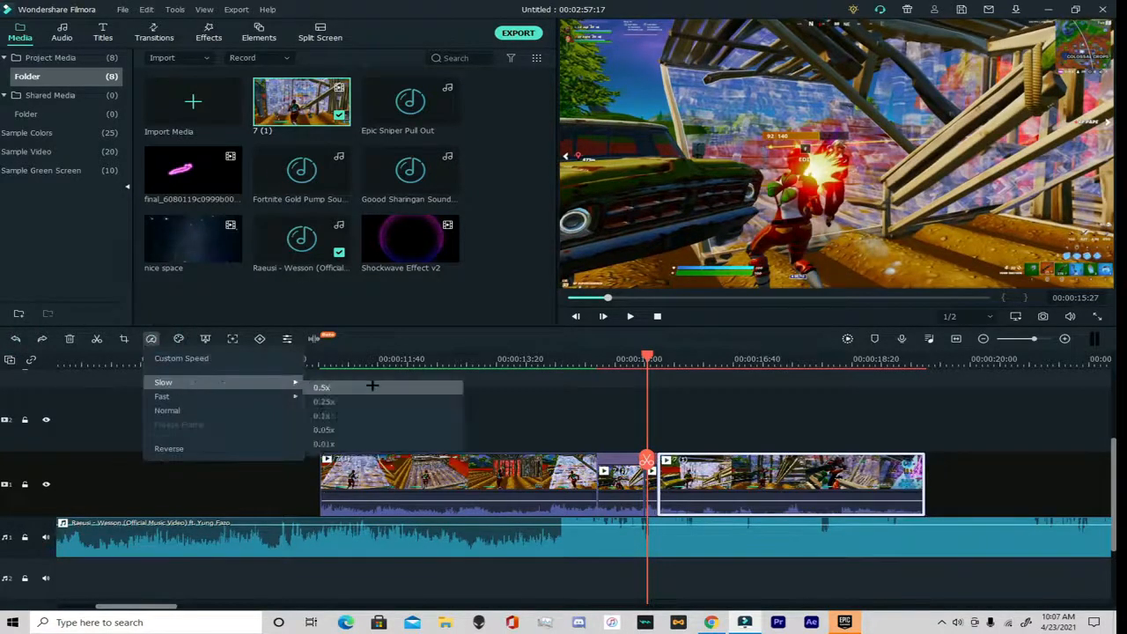
click(373, 383)
Play back the retimed gameplay segments from 00:00:10:28 to check them against the song
drag(637, 457, 284, 420)
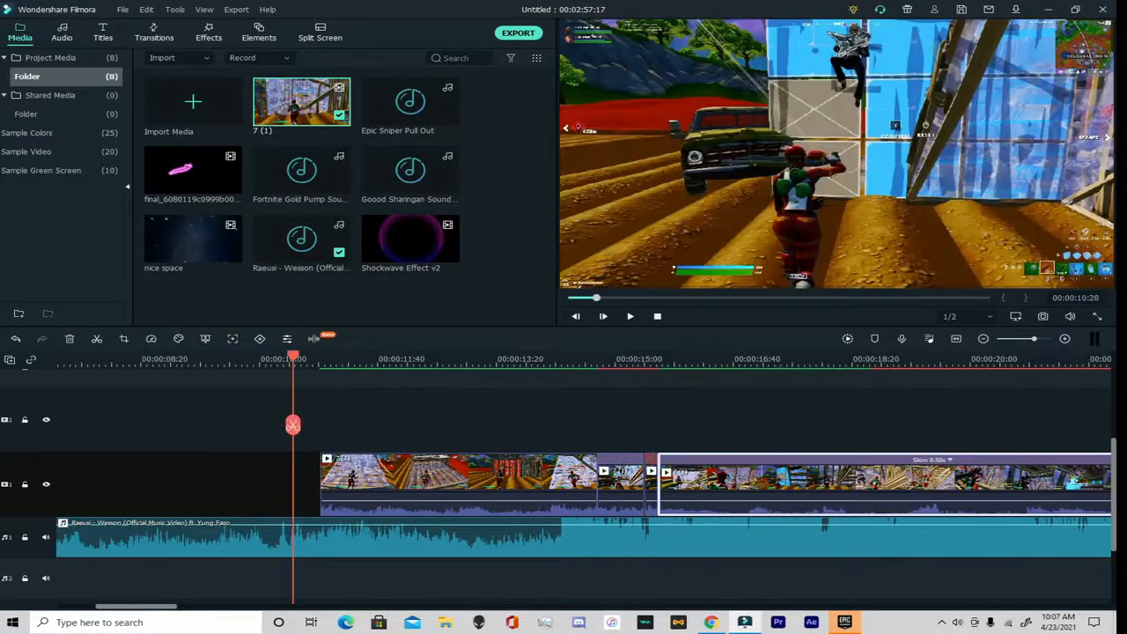
key(space)
click(493, 405)
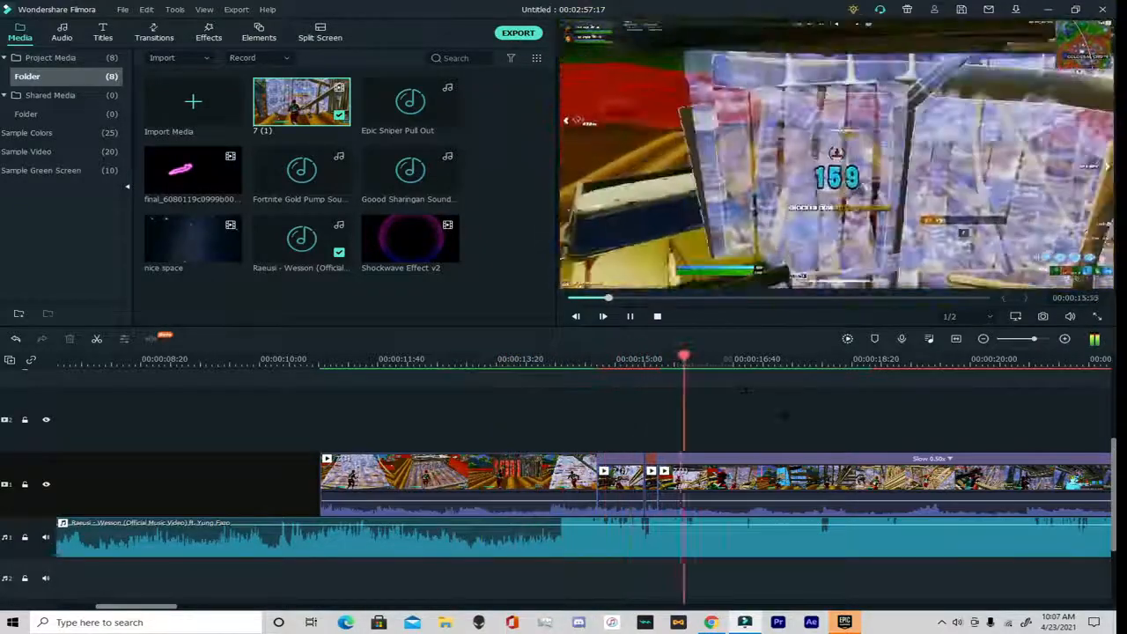
key(space)
Lower the audio of the retimed gameplay segments all the way down on the timeline
click(687, 506)
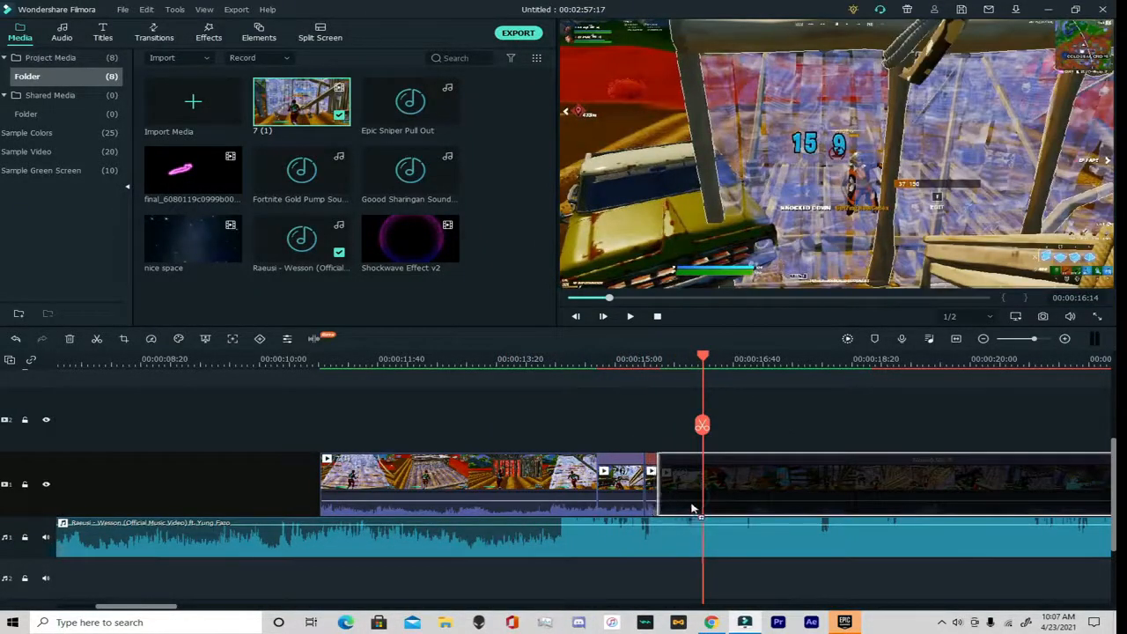
drag(692, 509, 663, 517)
click(662, 426)
drag(615, 499, 649, 522)
Move all four gameplay segments slightly earlier together so the final one starts at 00:00:15:28
drag(702, 426, 647, 447)
drag(734, 446, 626, 473)
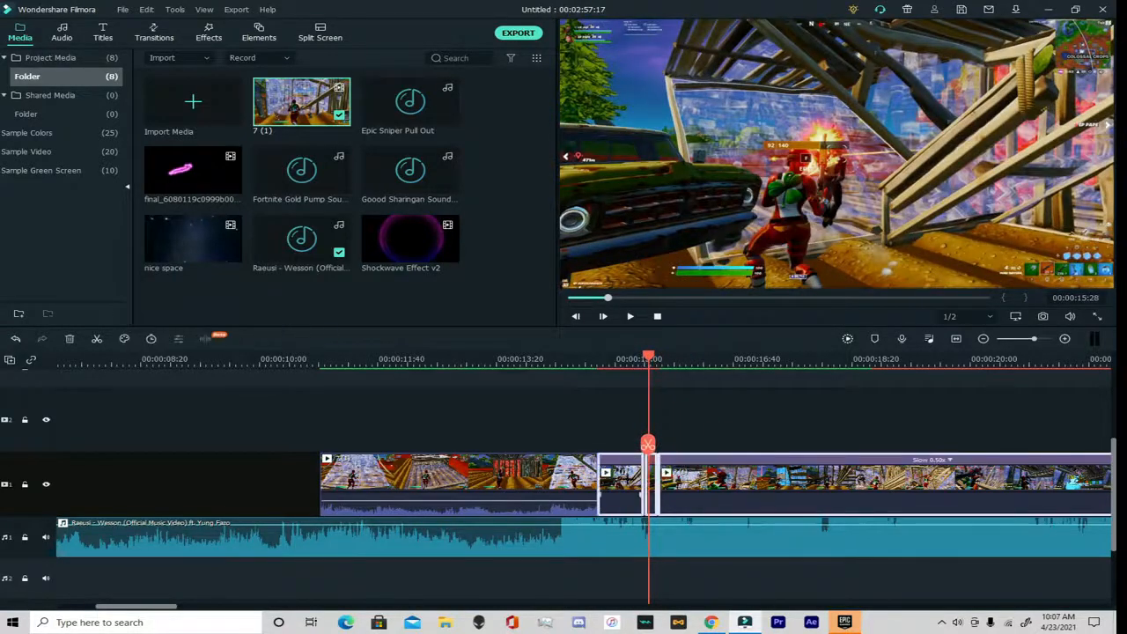
drag(754, 441, 552, 475)
drag(554, 476, 540, 472)
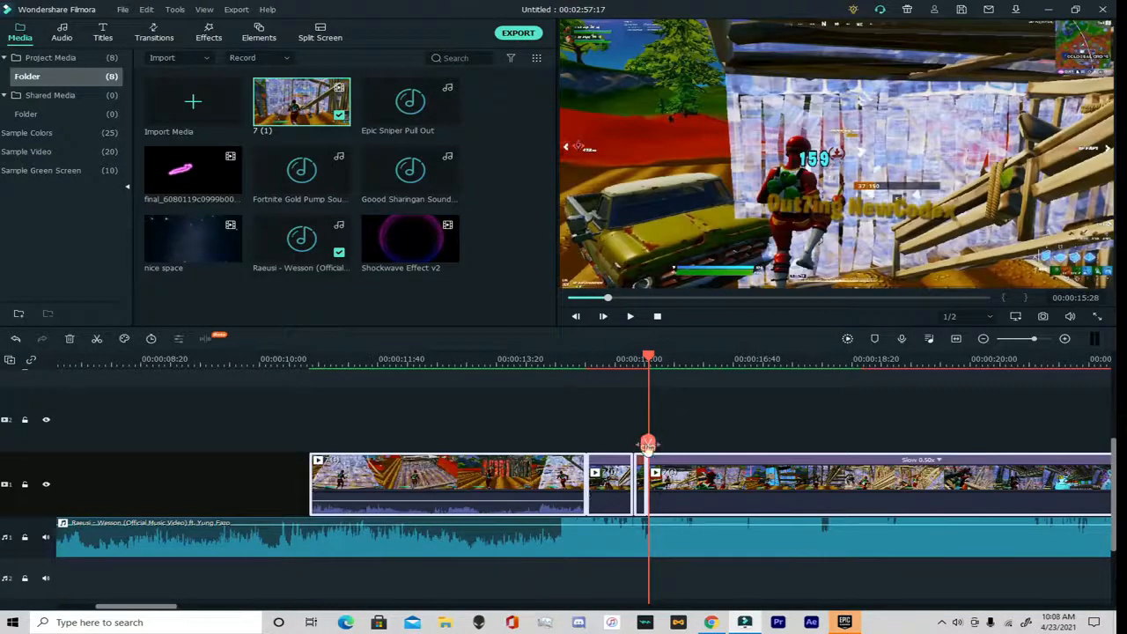
Play back the shifted gameplay segments to check the shot against the beat
drag(648, 443, 385, 427)
key(space)
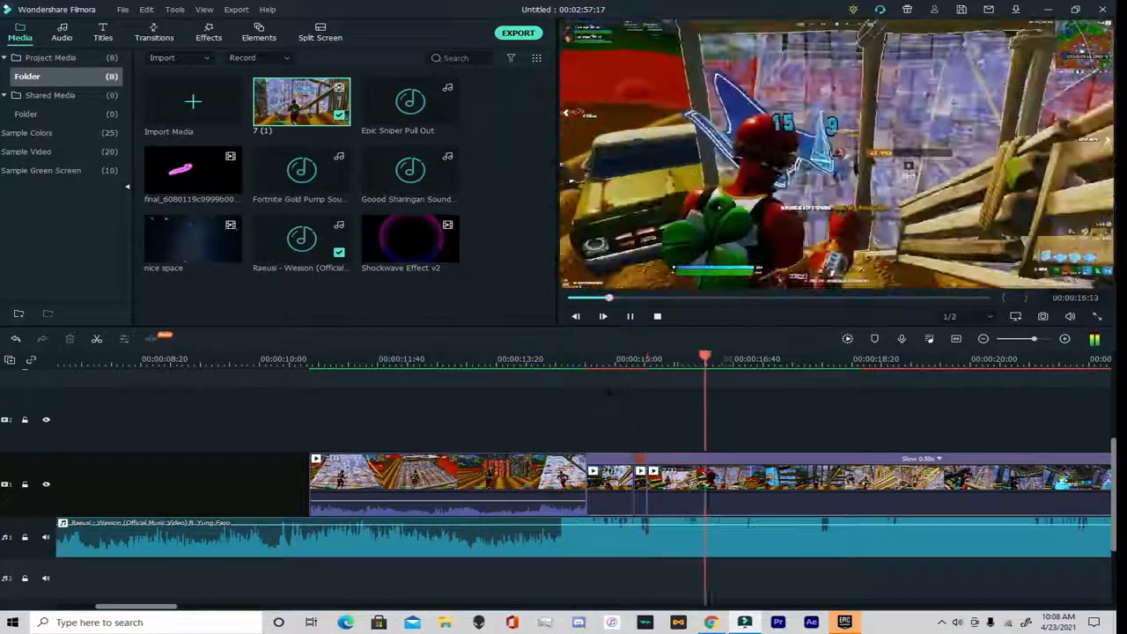
key(space)
Place the Fortnite Gold Pump sound on the second audio track so its bang hits the shot at 00:00:15:18, and raise its volume
scroll(642, 422, down, 2)
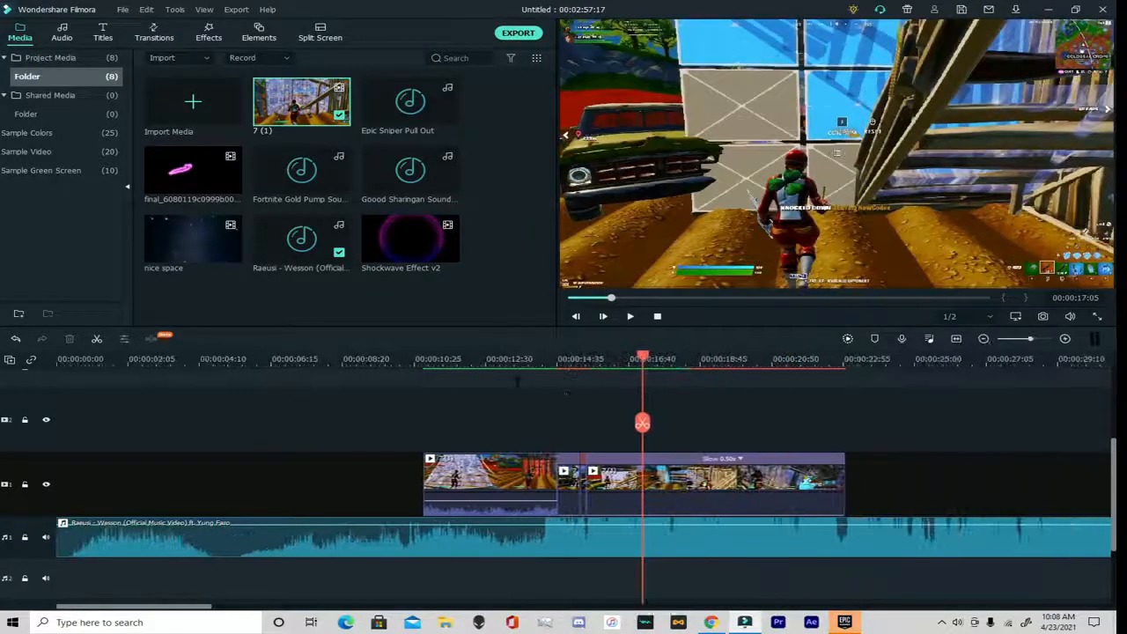
drag(575, 396, 448, 378)
drag(811, 454, 450, 440)
click(449, 409)
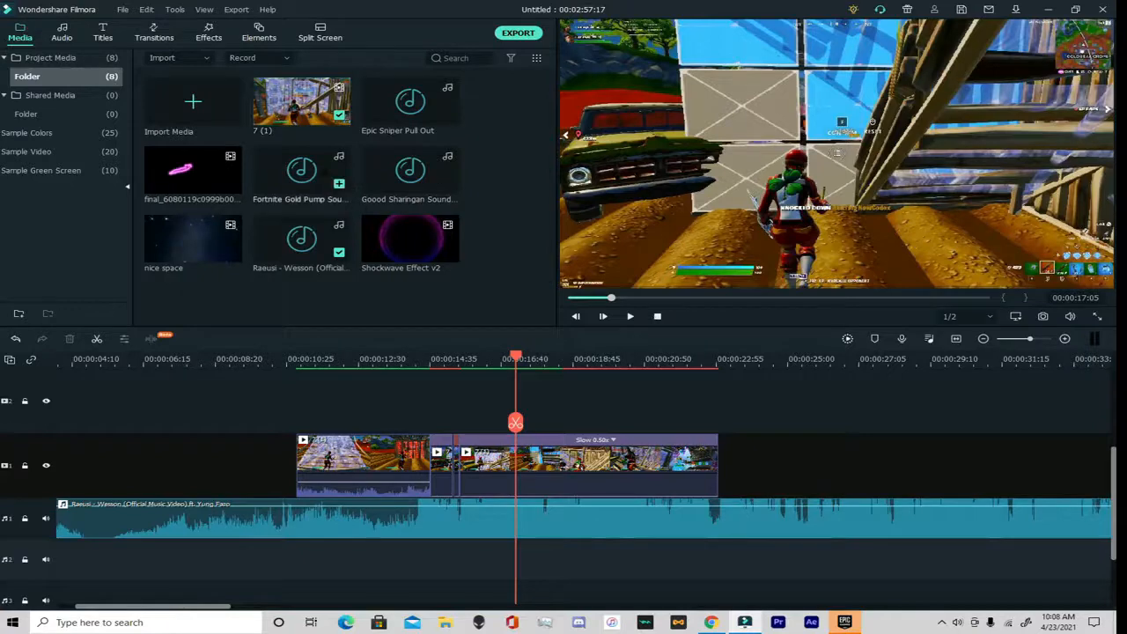
drag(515, 423, 455, 419)
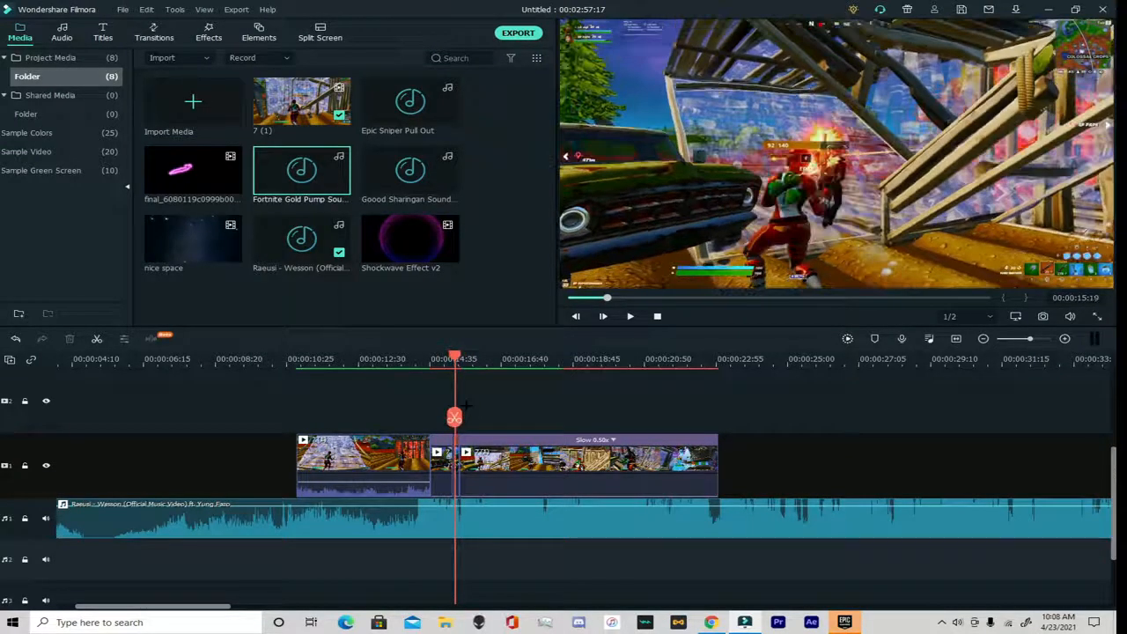
drag(301, 172, 510, 560)
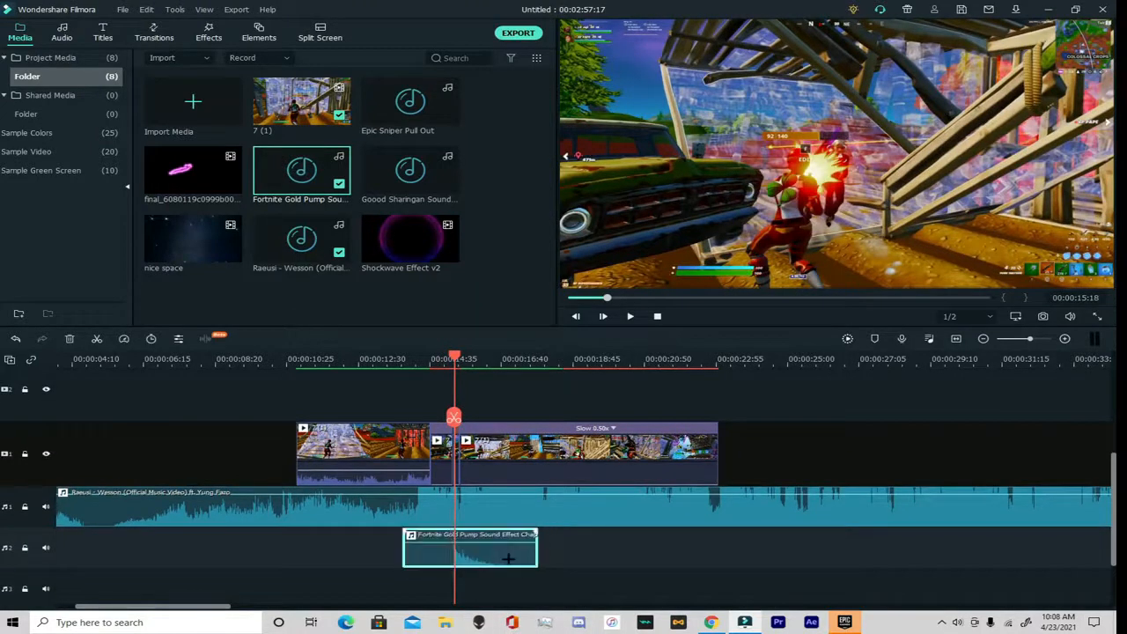
click(425, 548)
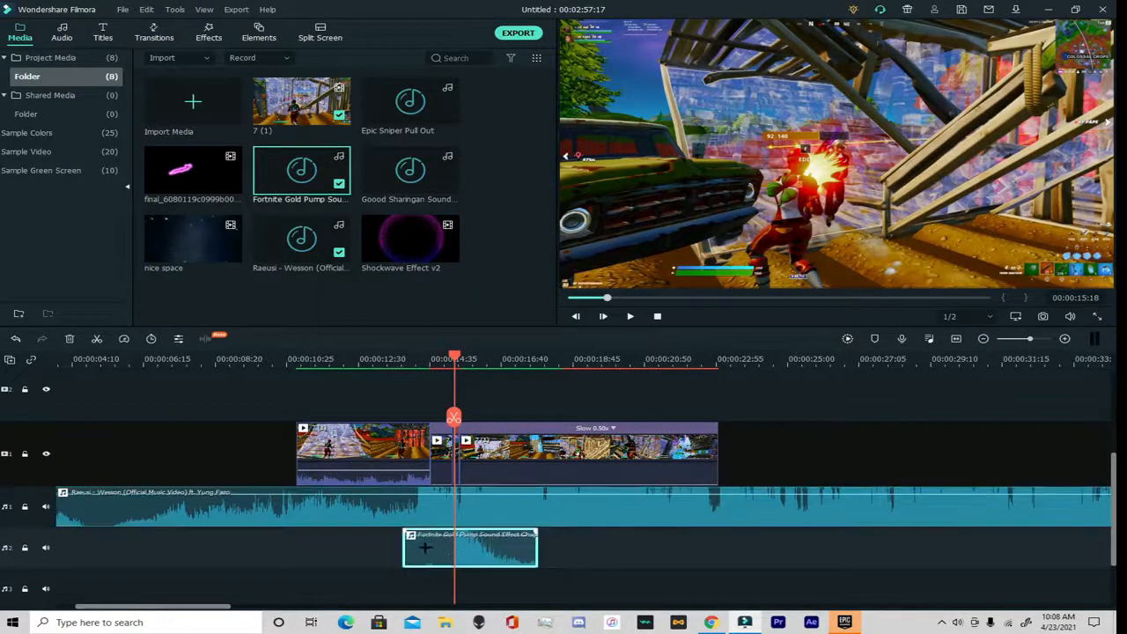
drag(463, 538, 461, 527)
click(604, 571)
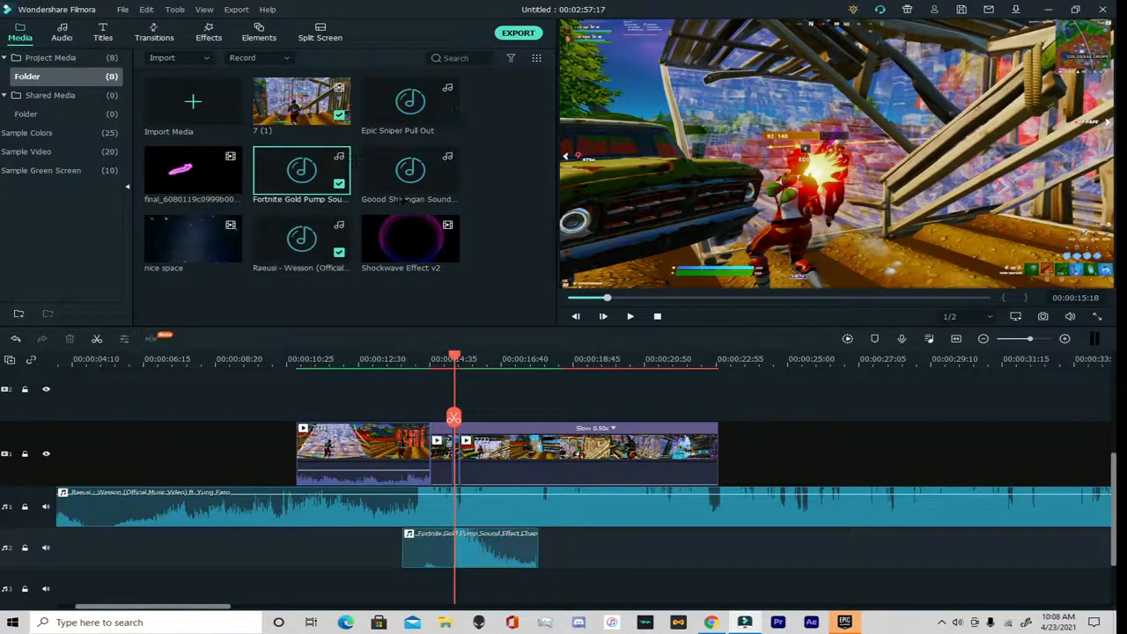
Add the Goood Sharingan sound on the third audio track, aligning its loud part with the pump shot
drag(410, 171, 398, 588)
drag(453, 417, 427, 440)
drag(460, 599, 484, 518)
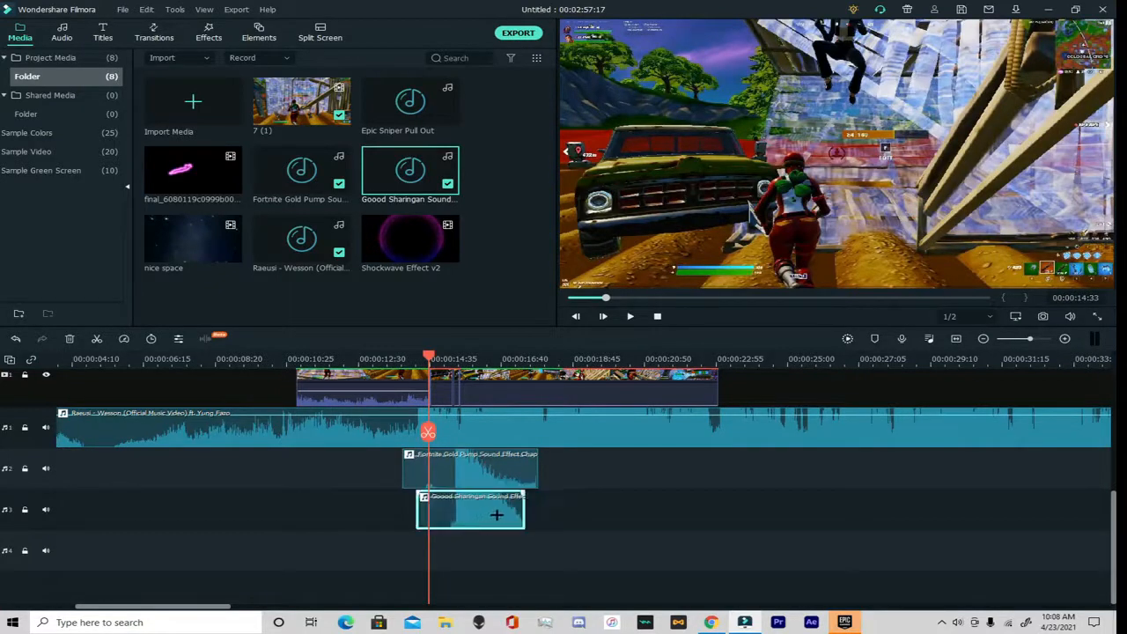
click(583, 515)
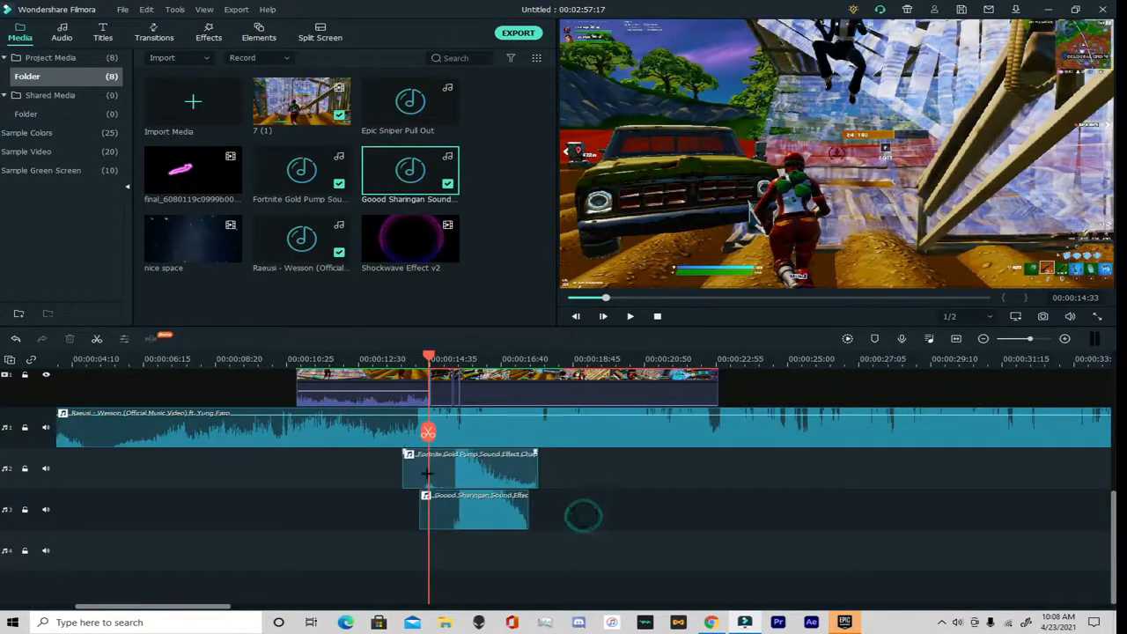
Place the Epic Sniper Pull Out sound on the fourth audio track at the start of the first slowed gameplay segment
drag(410, 101, 422, 560)
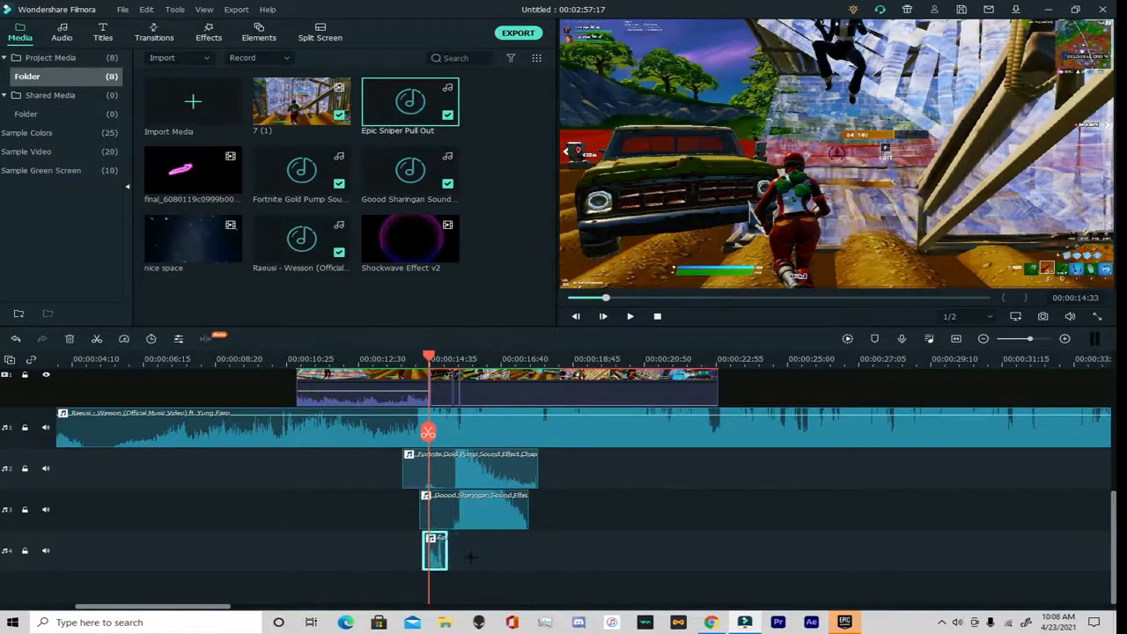
drag(442, 552, 446, 553)
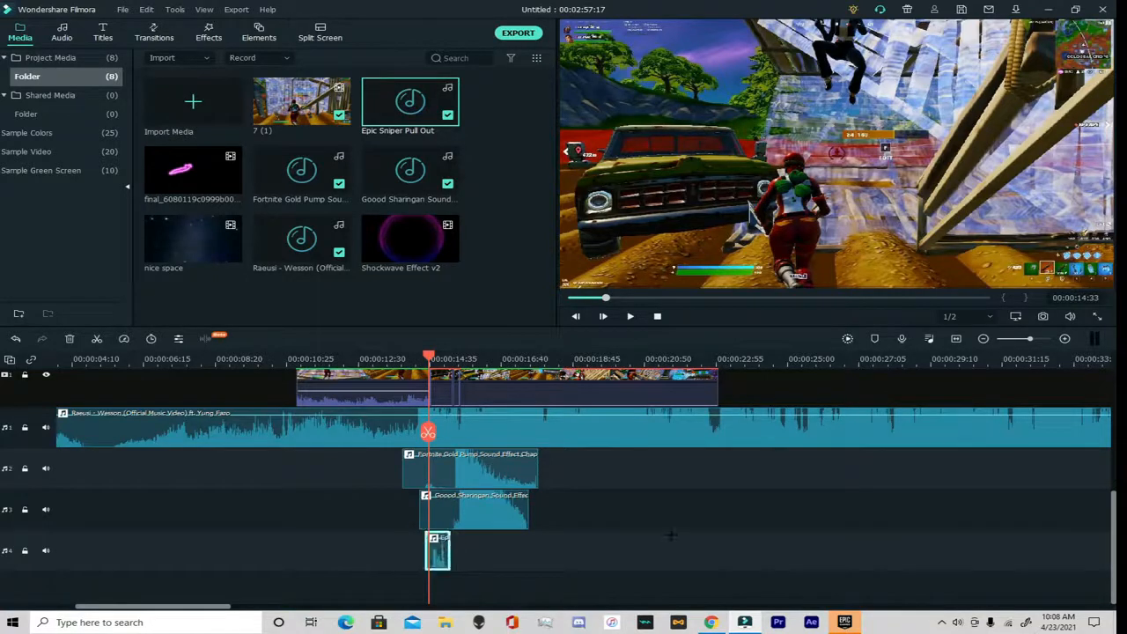
click(671, 534)
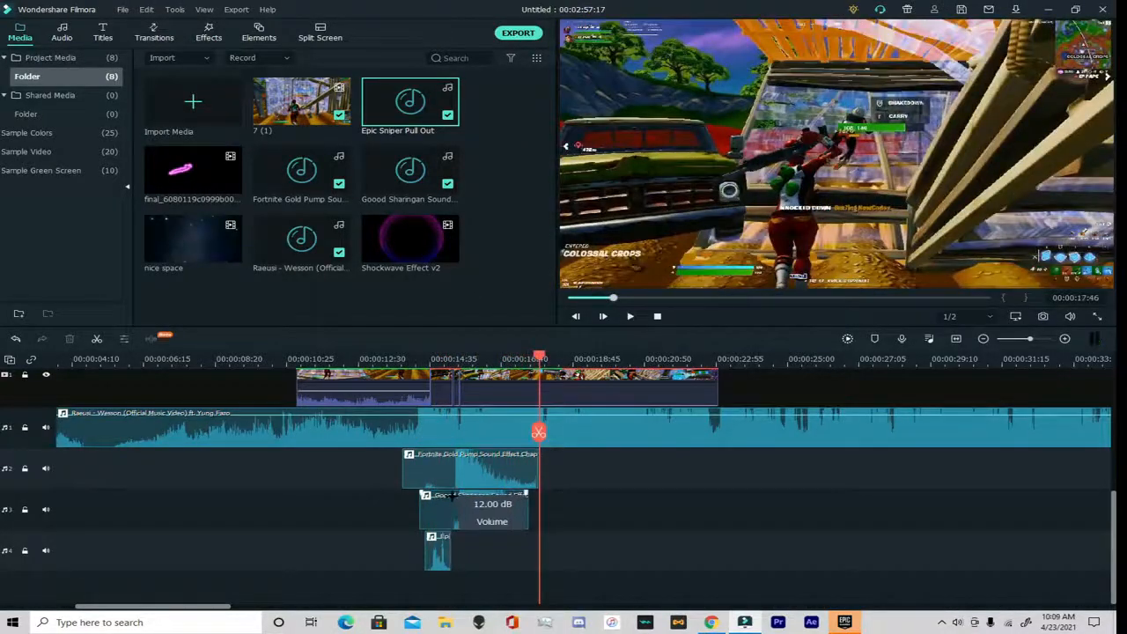
Play back the shot section to check the three layered sound effects against the gameplay
drag(536, 436, 376, 438)
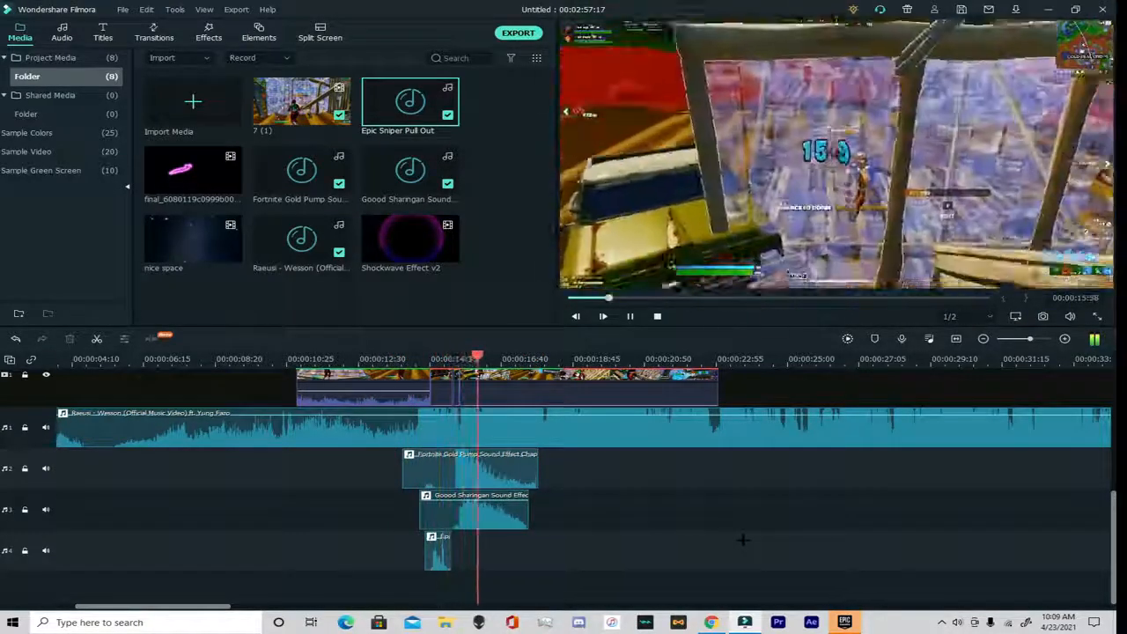
scroll(539, 443, up, 2)
key(space)
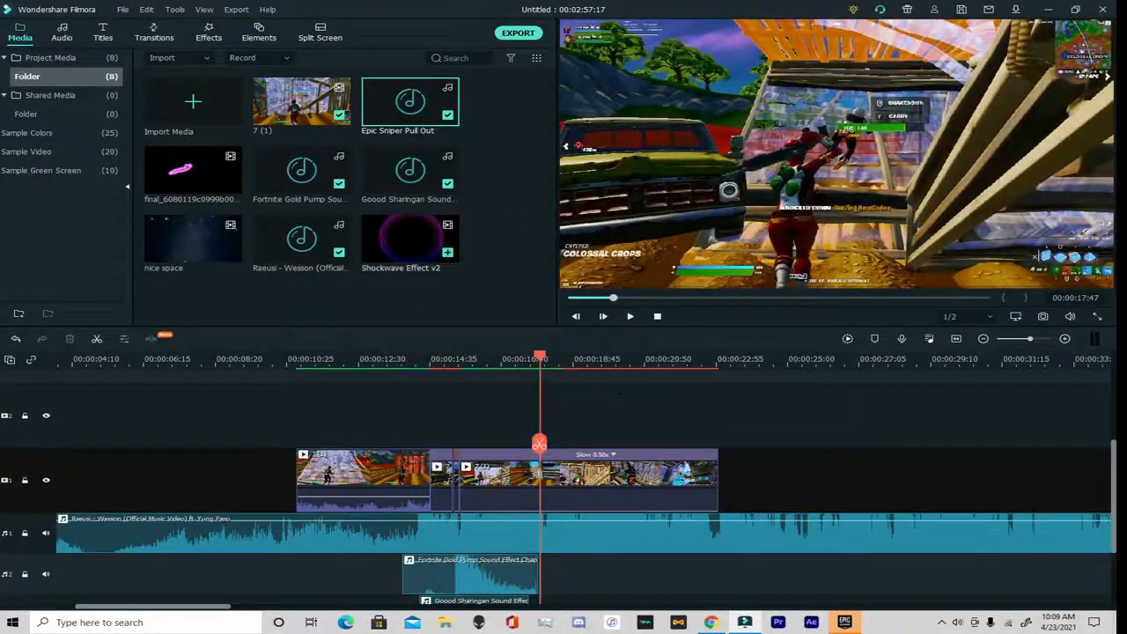
Place Shockwave Effect v2 on the second video track at the start of the final slowed segment and set its blending mode to Screen
drag(423, 251, 463, 446)
drag(537, 442, 462, 456)
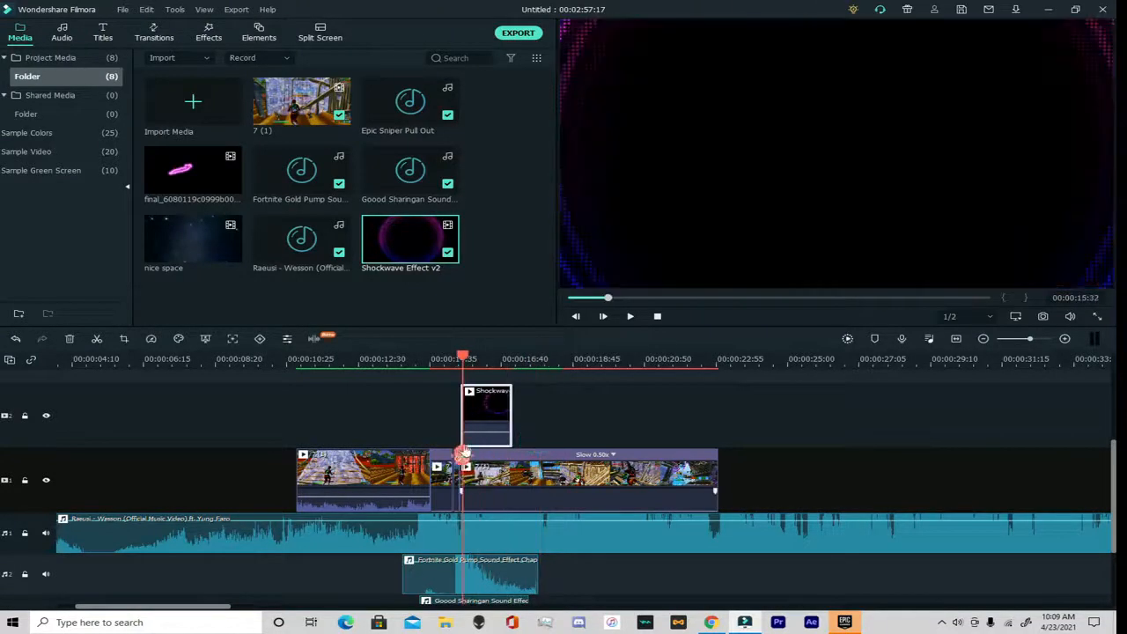
double_click(499, 402)
click(17, 30)
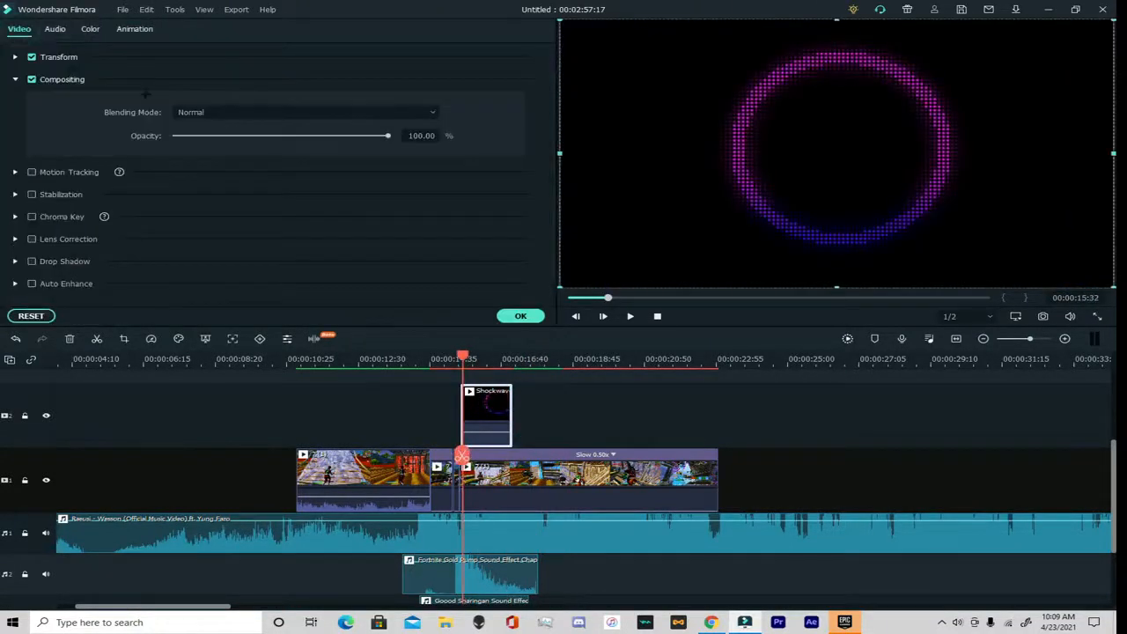
click(189, 112)
click(244, 255)
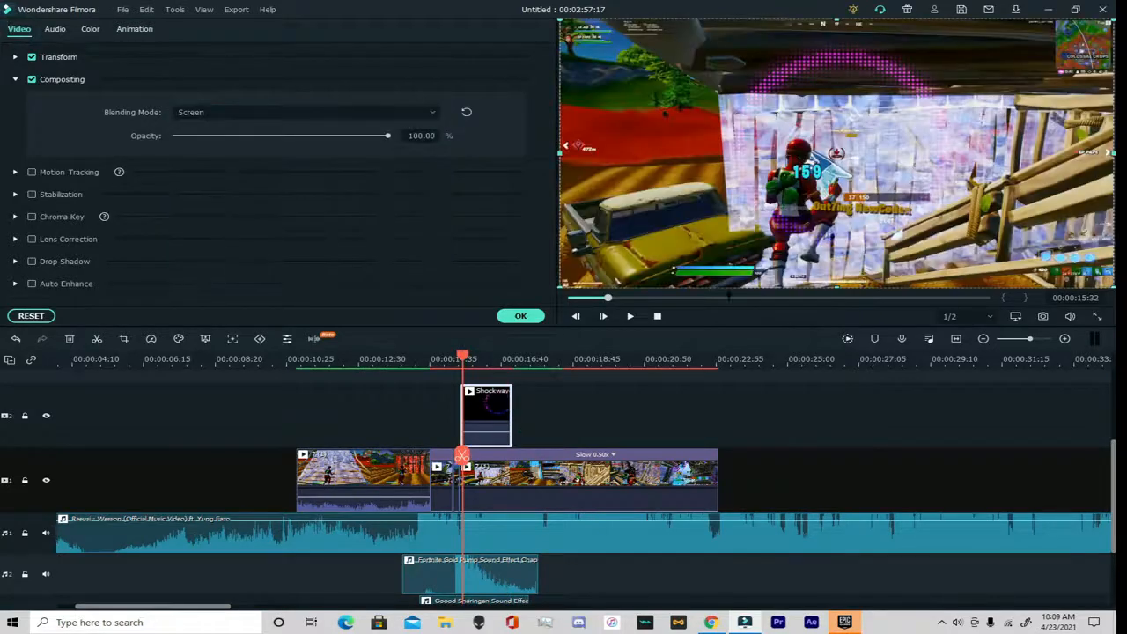
Speed up the shockwave overlay to Fast 4.00x
click(152, 338)
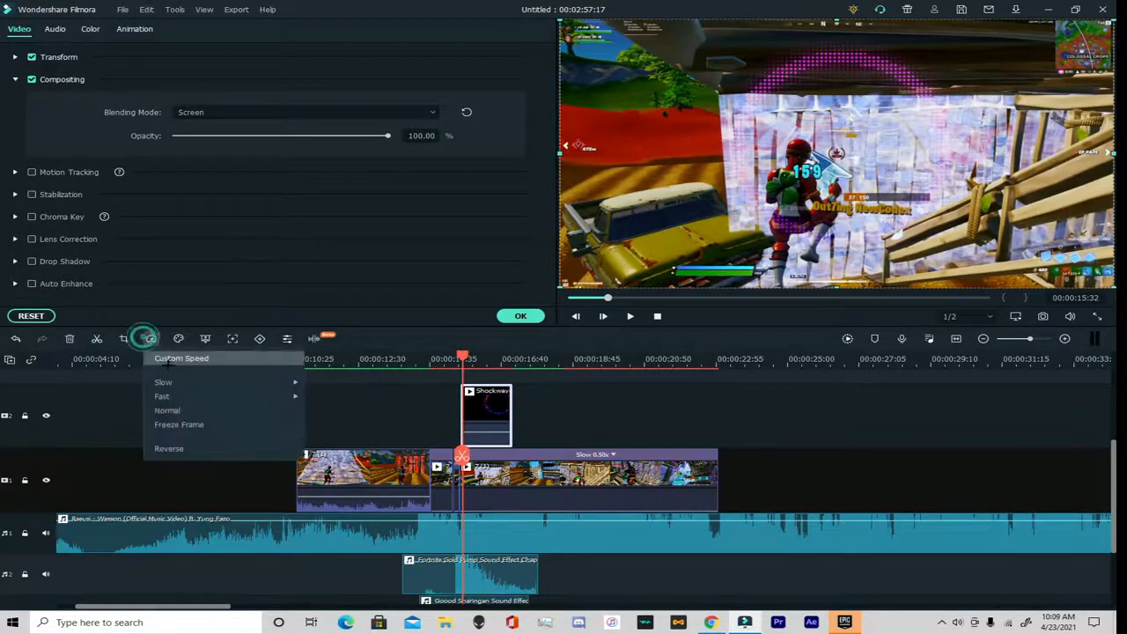
mouse_move(185, 395)
click(318, 416)
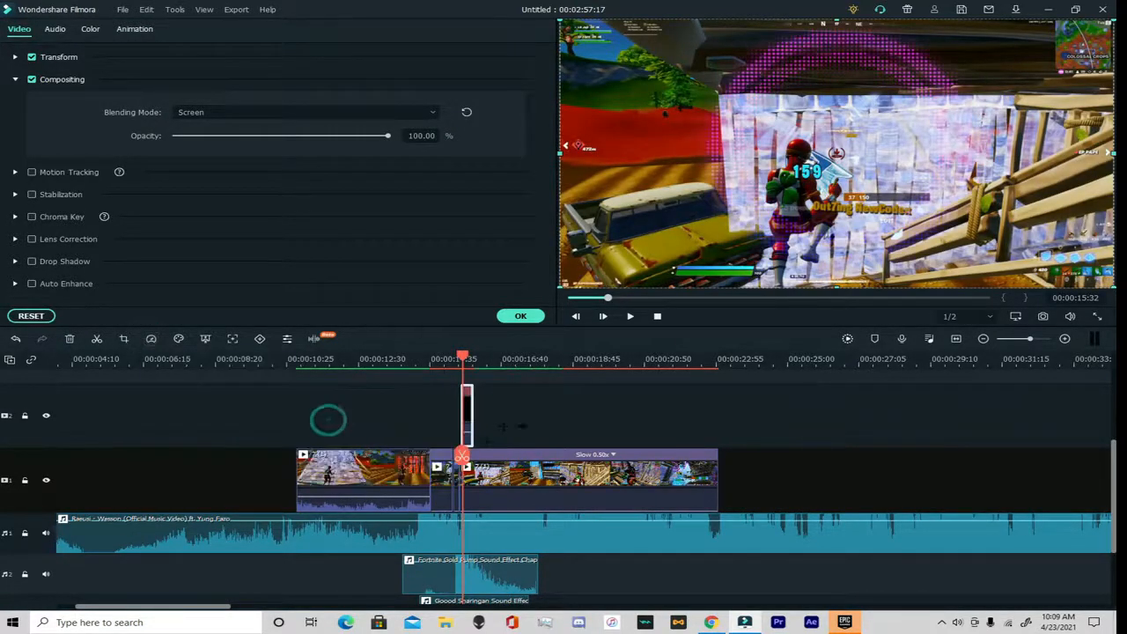
Play back the shot from about 00:00:14:20 to check the shockwave timing, and close the clip's settings
drag(464, 455, 421, 456)
click(574, 426)
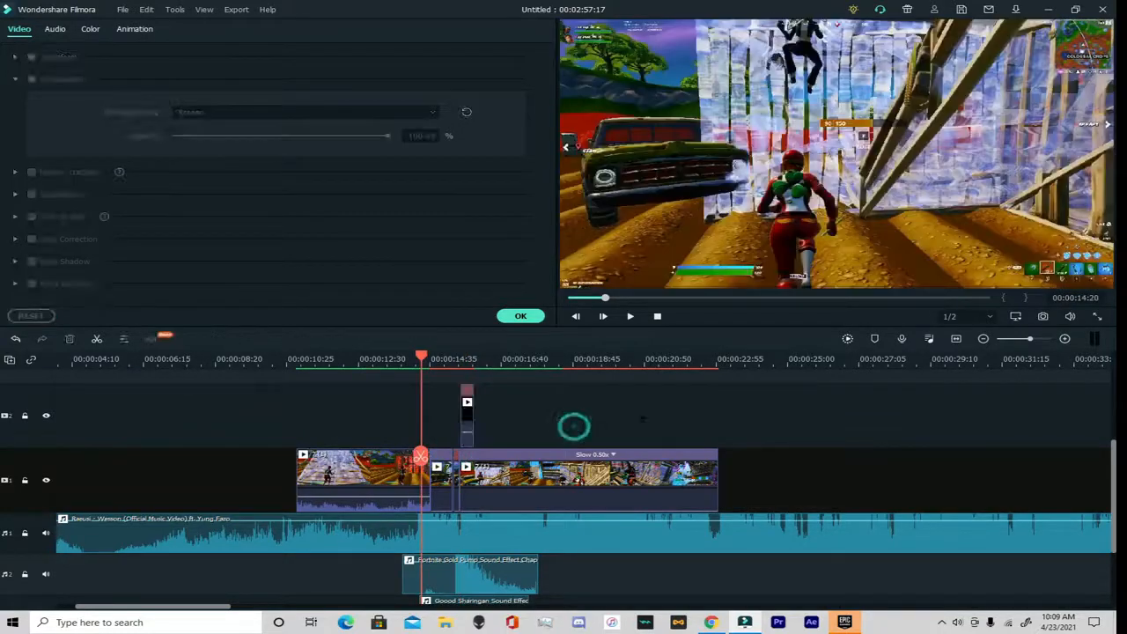
key(space)
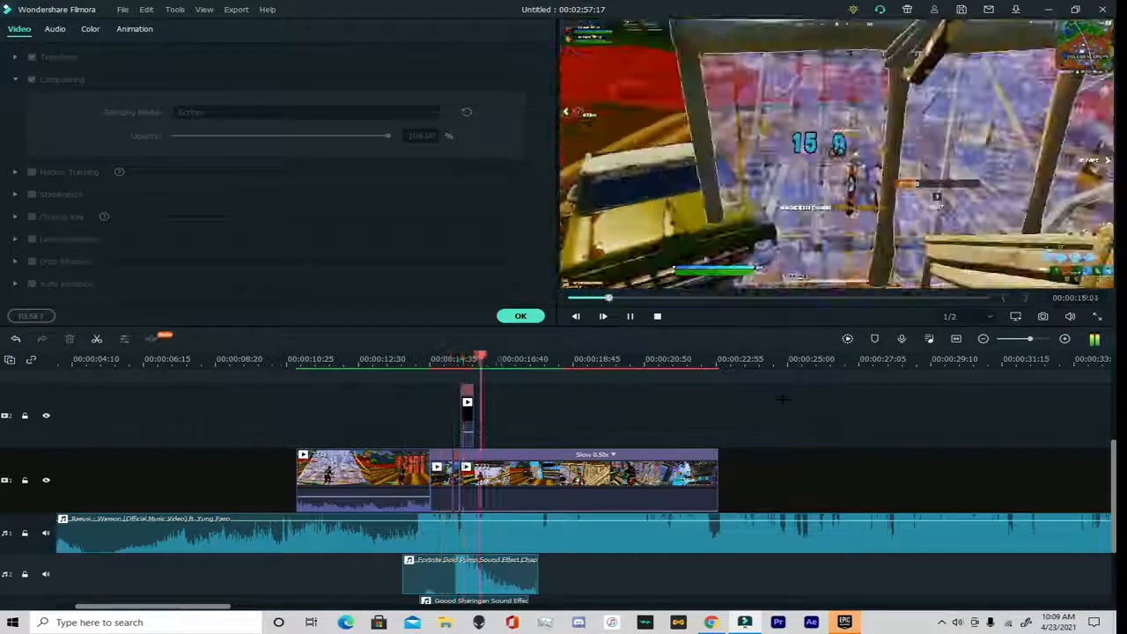
key(space)
drag(491, 455, 448, 459)
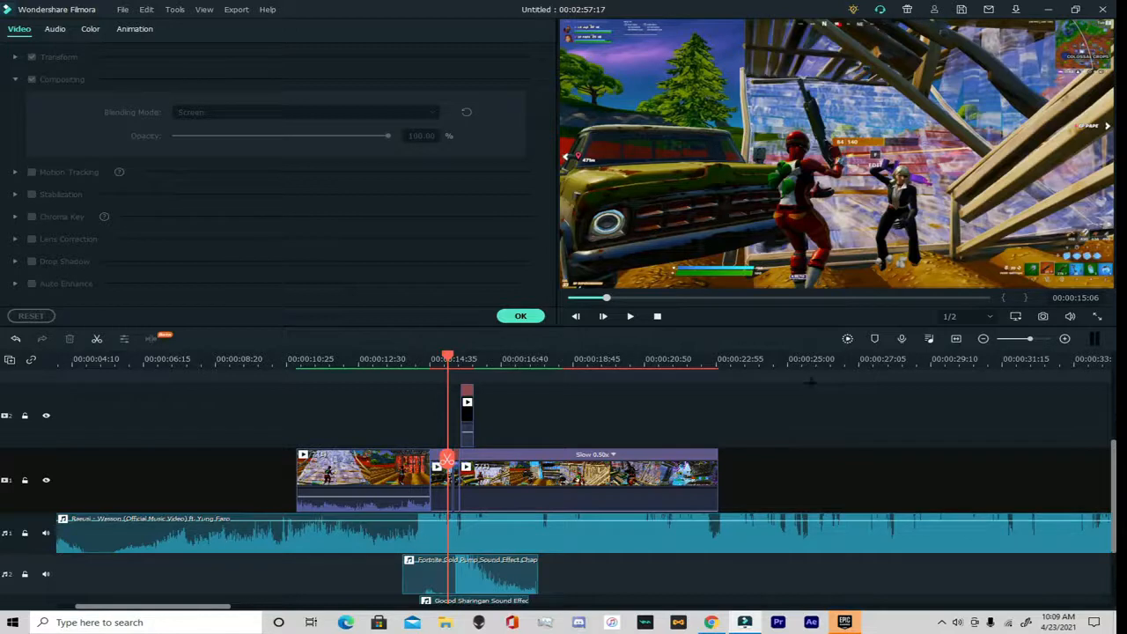
click(521, 315)
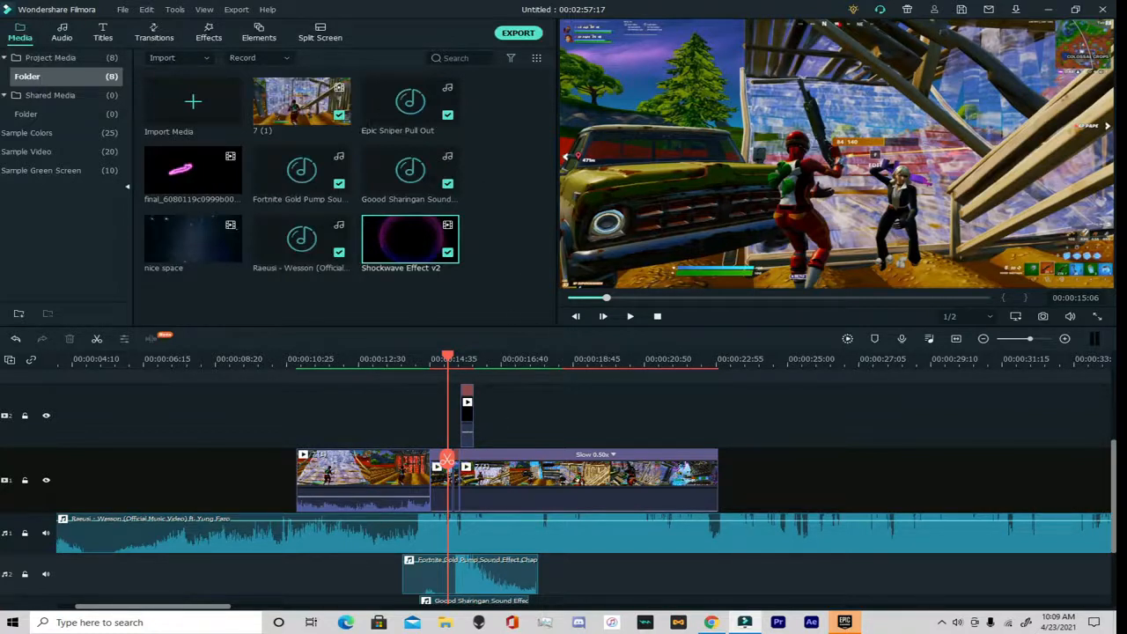
Place the neon gun-outline clip on the second video track above the first slowed segment and trim its end to that segment's end
drag(193, 172, 433, 437)
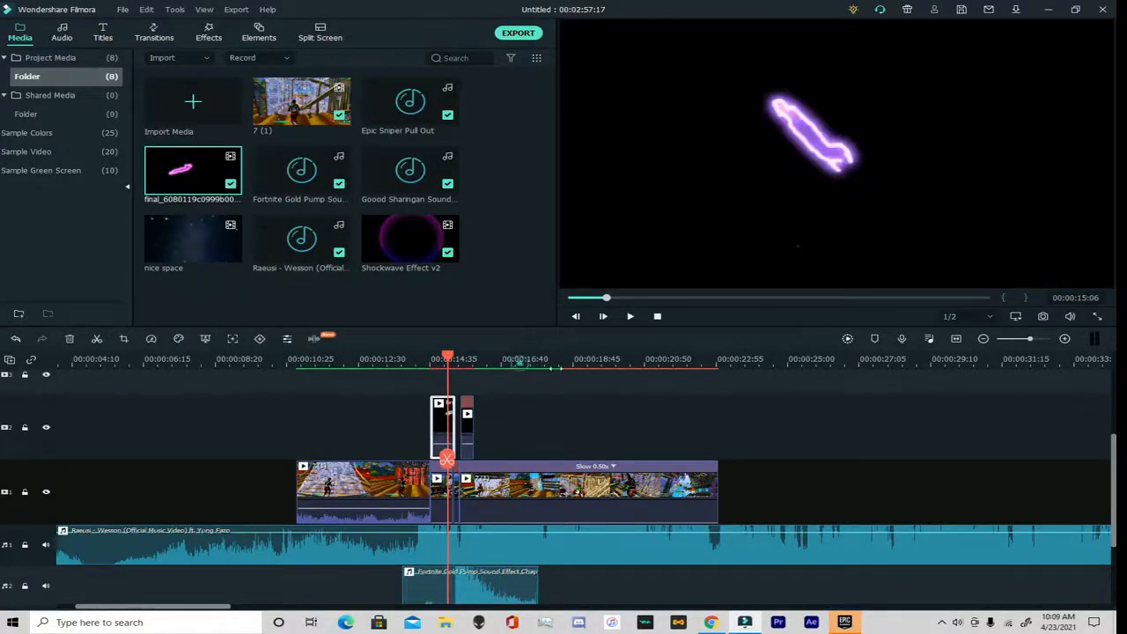
scroll(519, 416, up, 3)
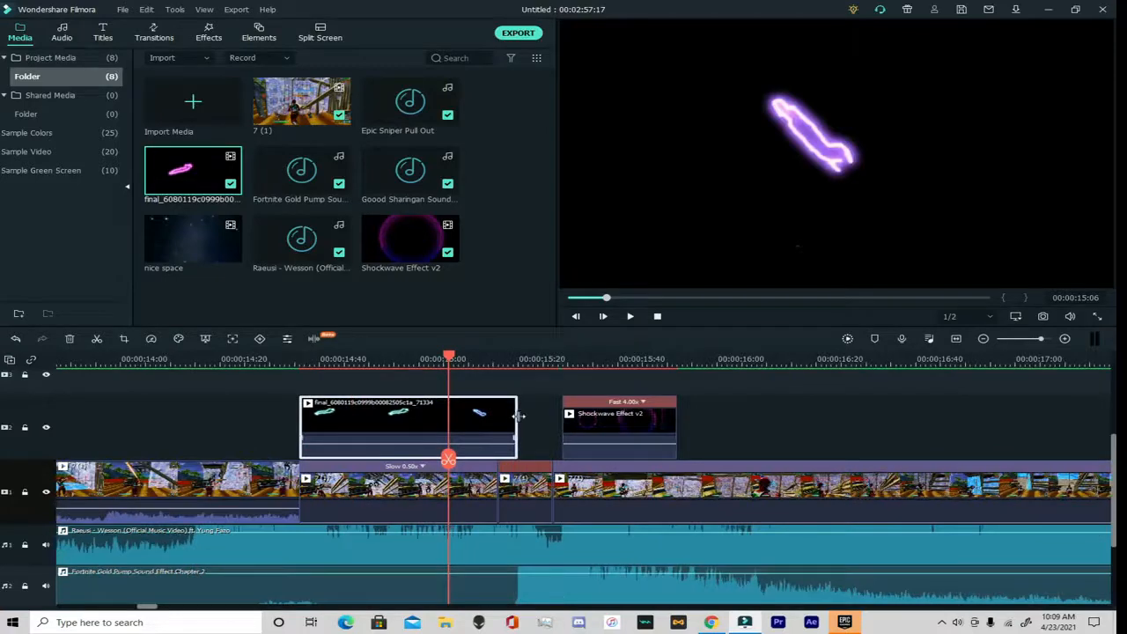
drag(520, 416, 497, 416)
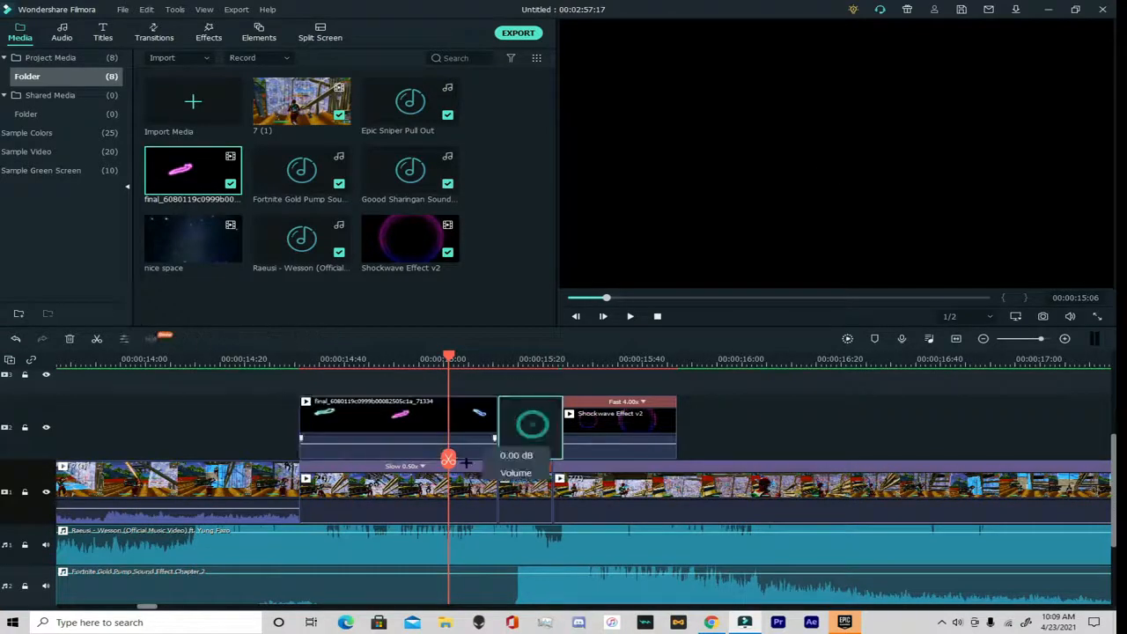
Set the neon outline clip's blending mode to Screen
drag(449, 460, 300, 427)
double_click(414, 436)
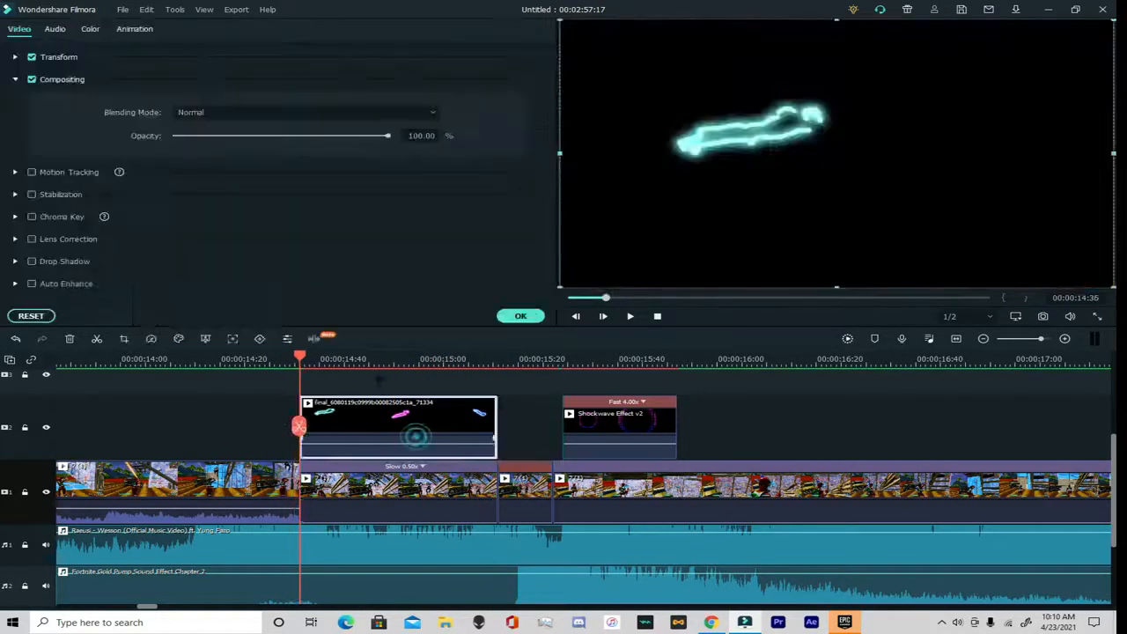
click(240, 113)
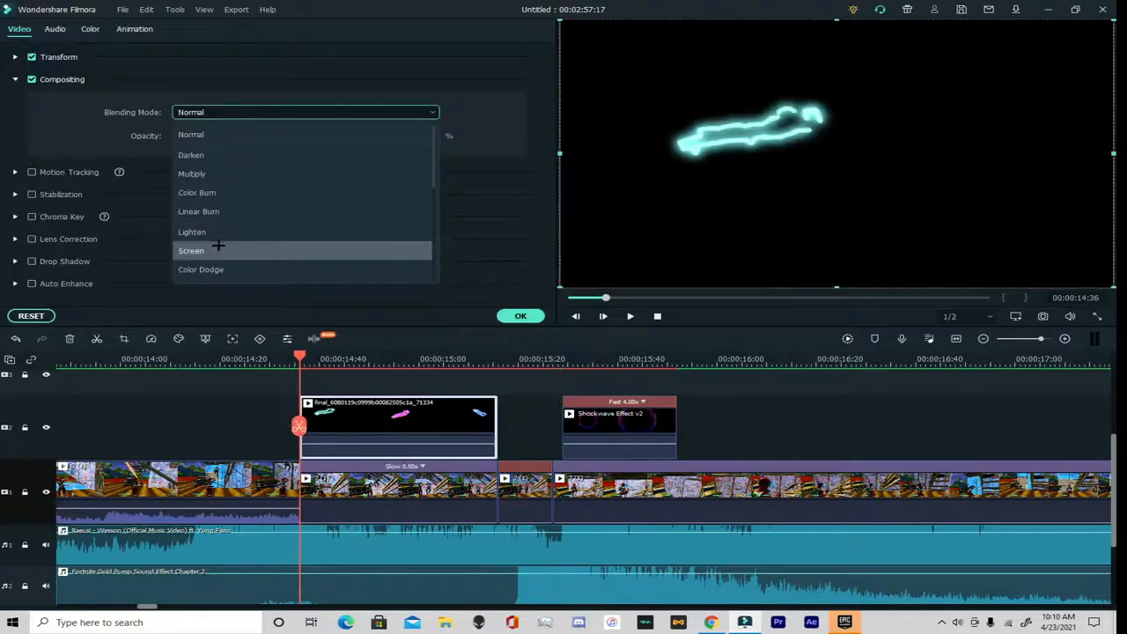
click(204, 246)
click(521, 316)
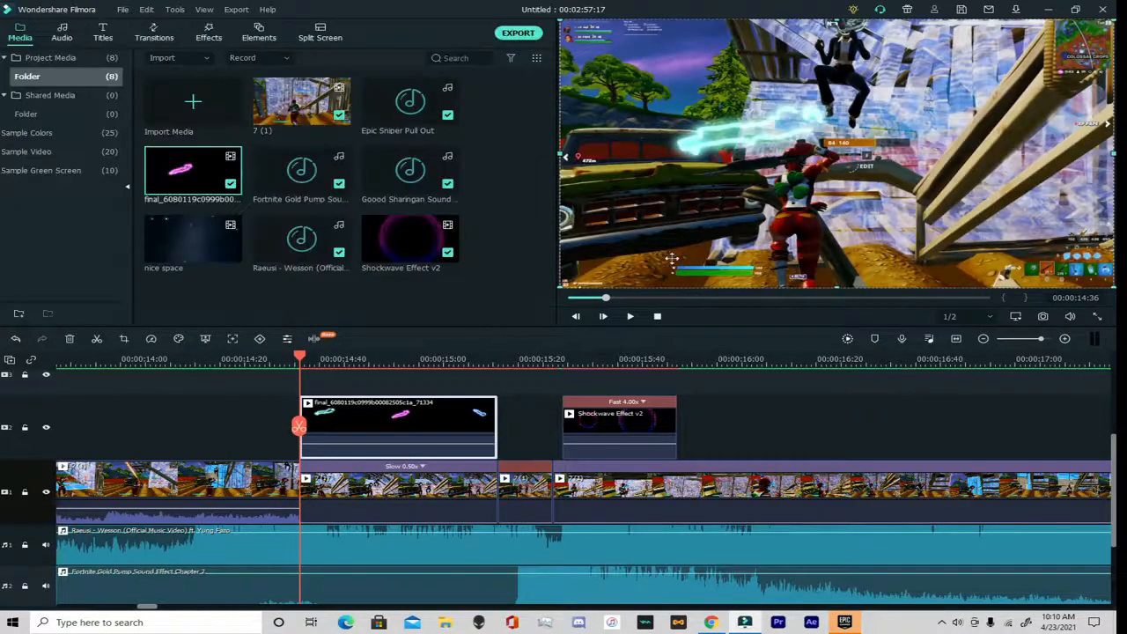
Move the neon outline onto the character's gun in the preview and add a custom animation keyframe at 00:00:14:36
drag(748, 134, 762, 164)
double_click(470, 408)
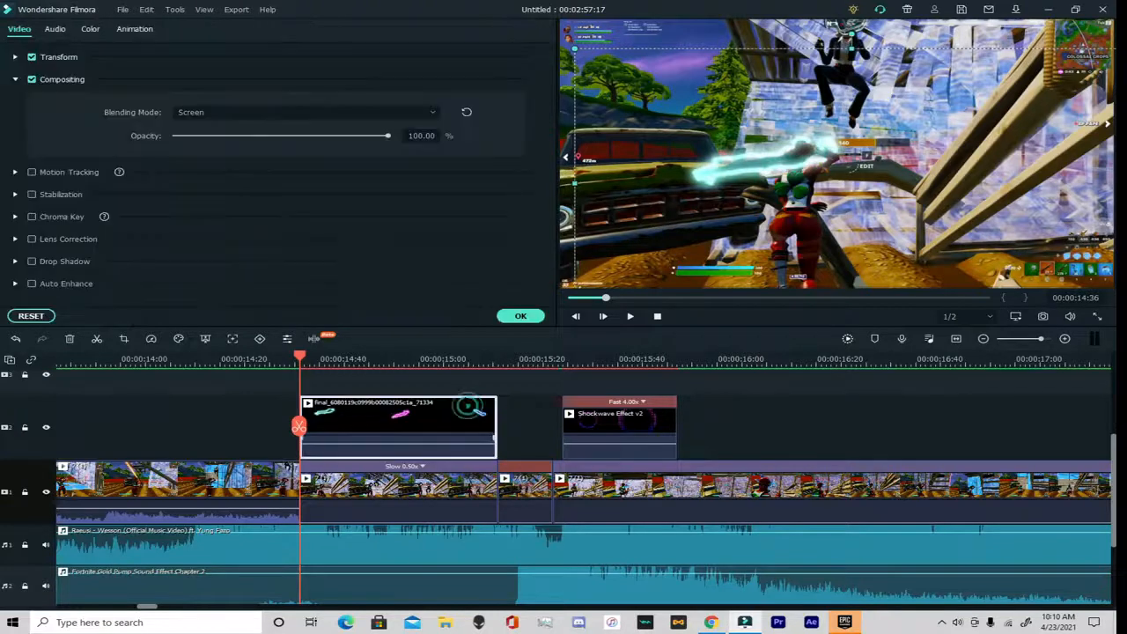
click(134, 29)
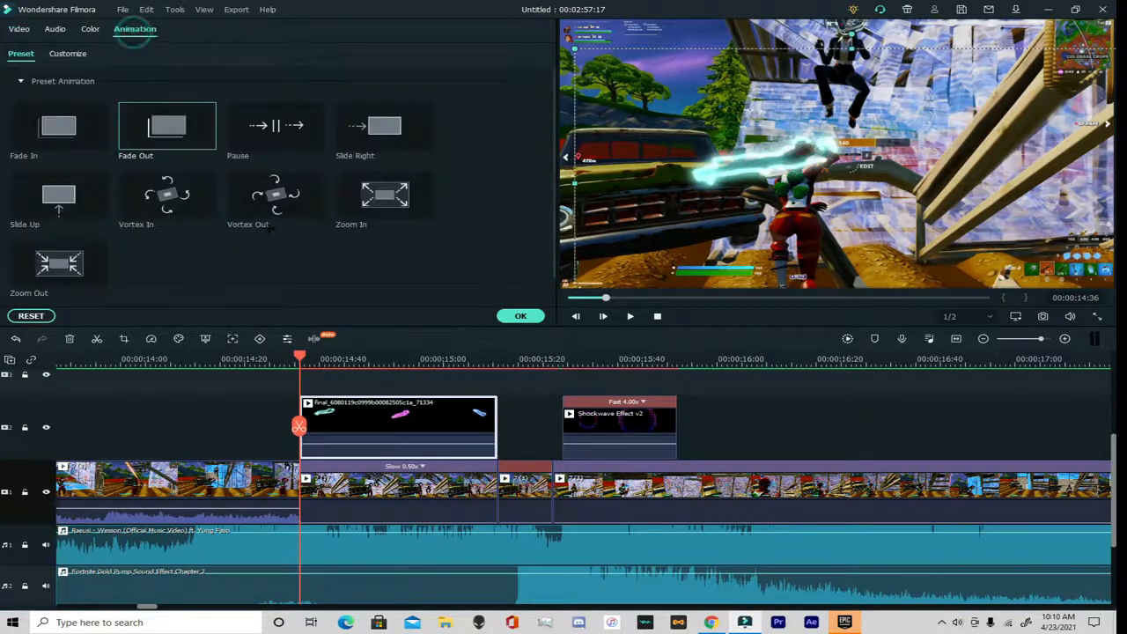
click(67, 53)
click(215, 100)
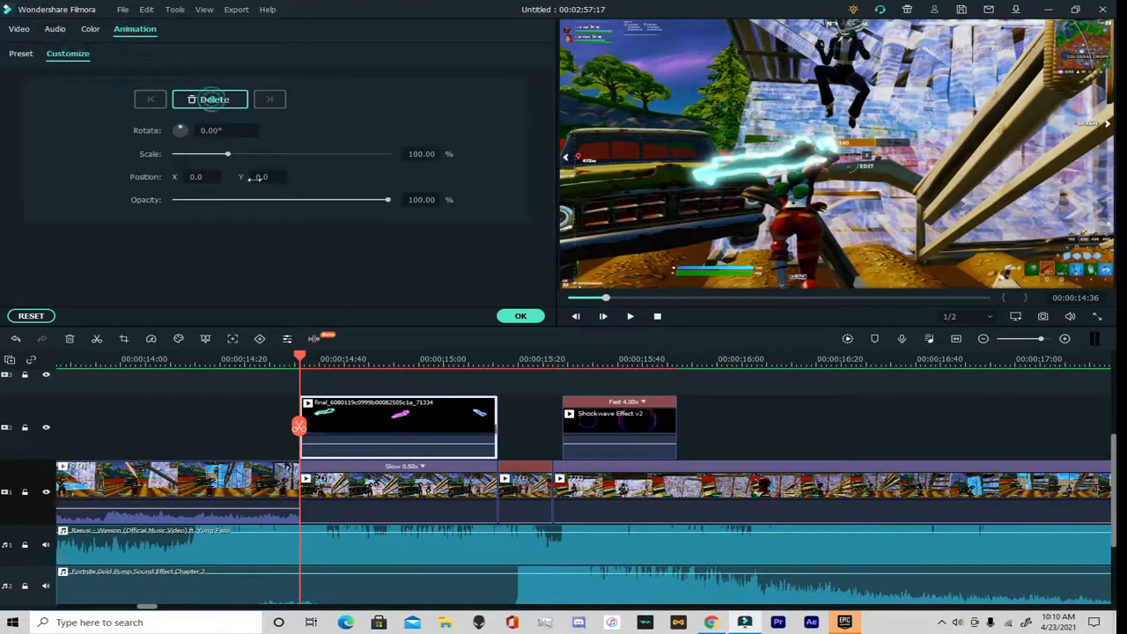
Shift the neon outline to X -11.0, Y 4.0 at 00:00:14:40 to keep it on the gun
click(901, 423)
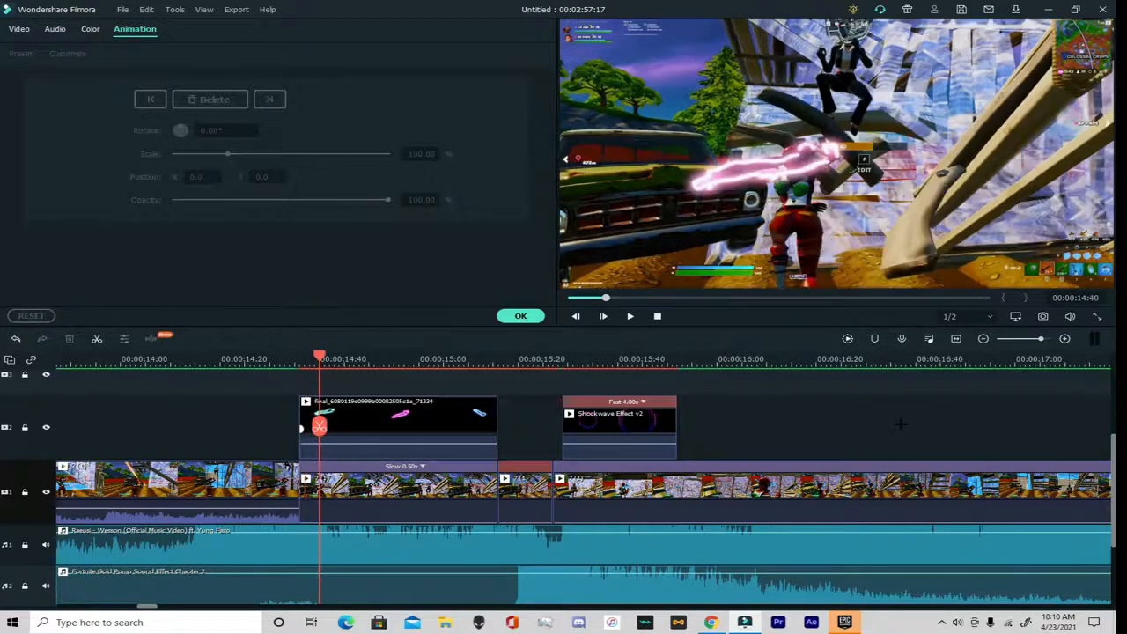
click(490, 437)
drag(783, 173, 776, 173)
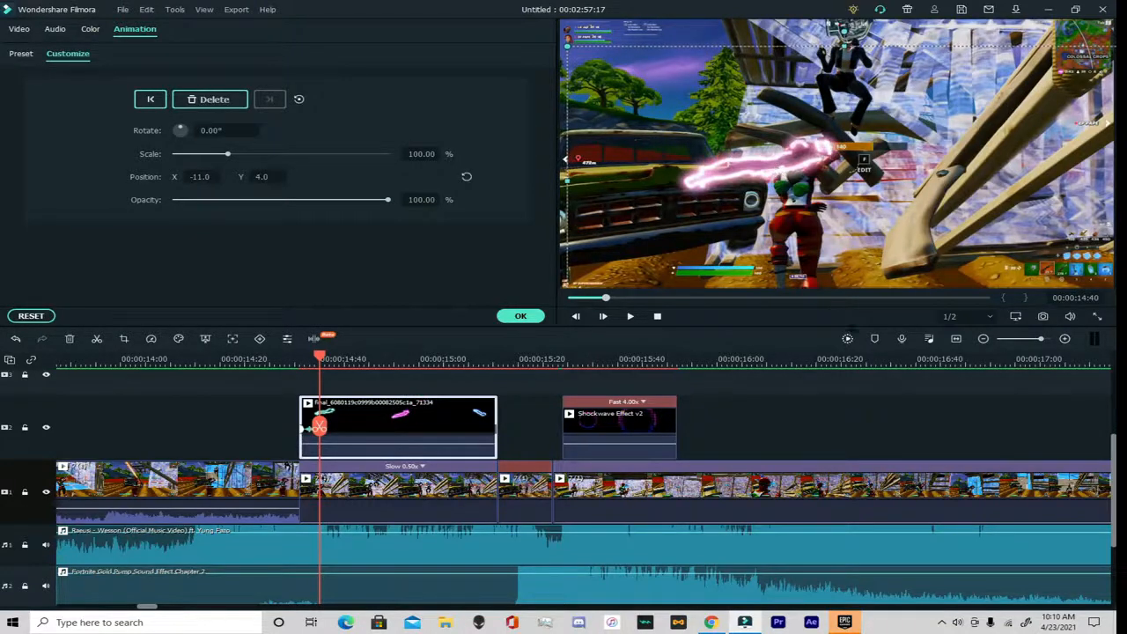
Keyframe the neon outline at X -22.0, Y 8.0 at 00:00:14:43 to keep it on the gun
click(832, 385)
key(space)
key(space)
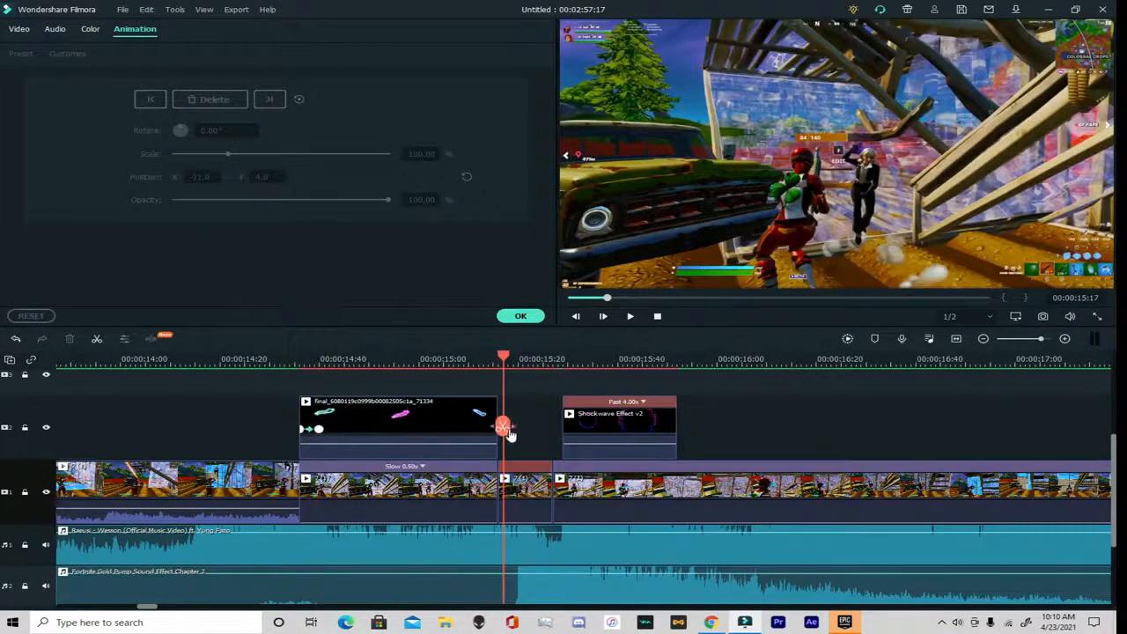
mouse_move(508, 429)
mouse_down()
mouse_move(320, 423)
mouse_move(335, 426)
mouse_up()
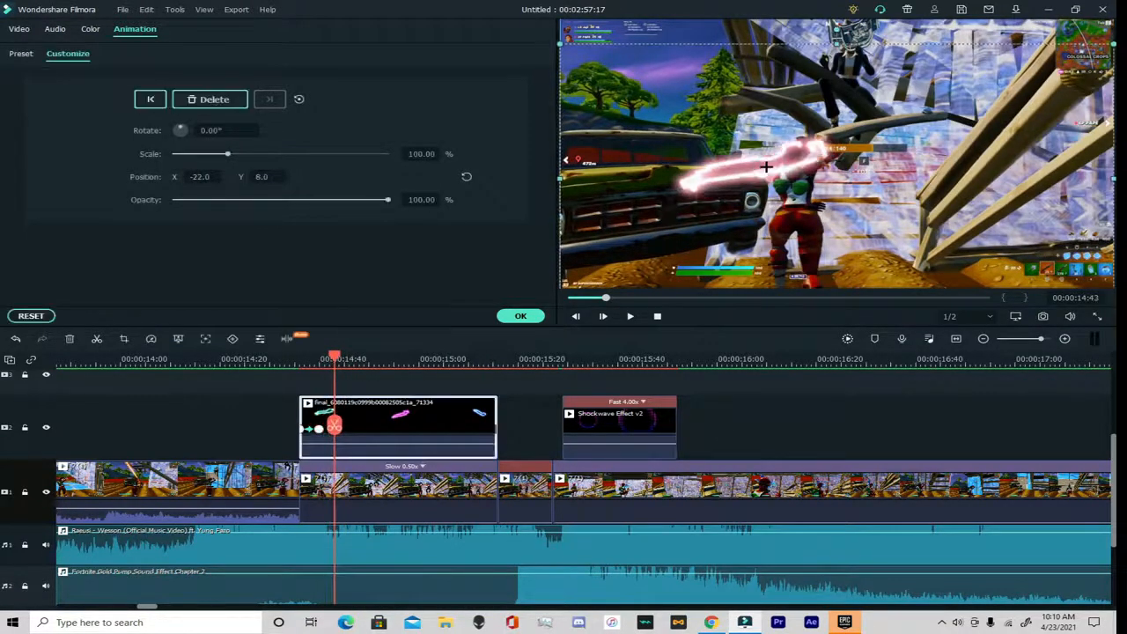
Raise the neon outline to X -22.0, Y 51.1 on the gun at both 00:00:14:46 and 00:00:14:48
key(space)
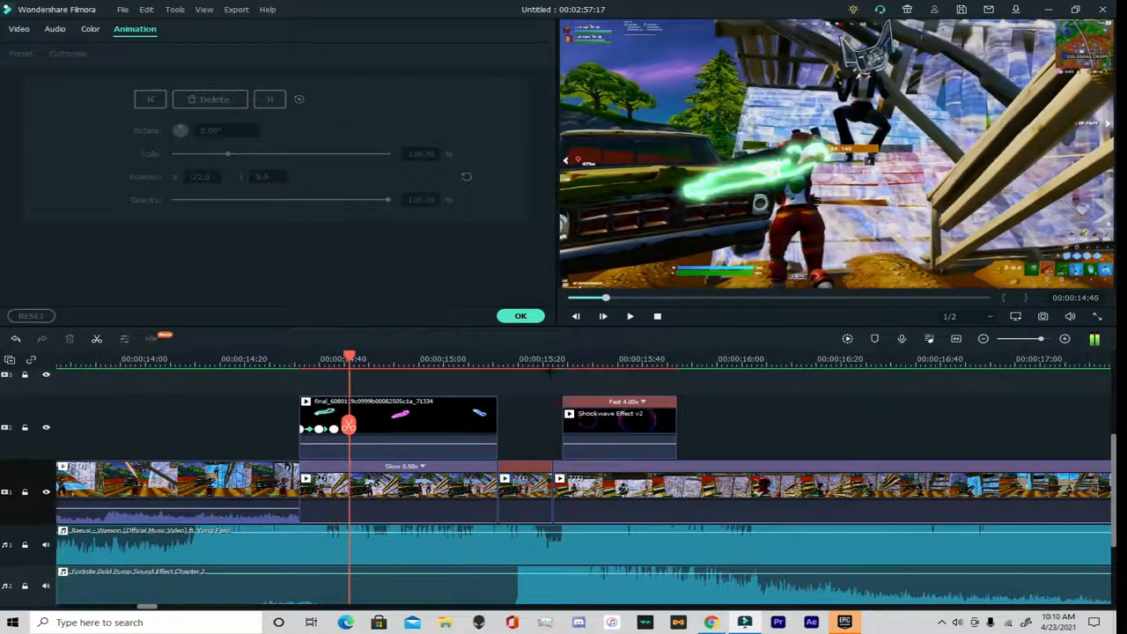
drag(819, 176, 814, 153)
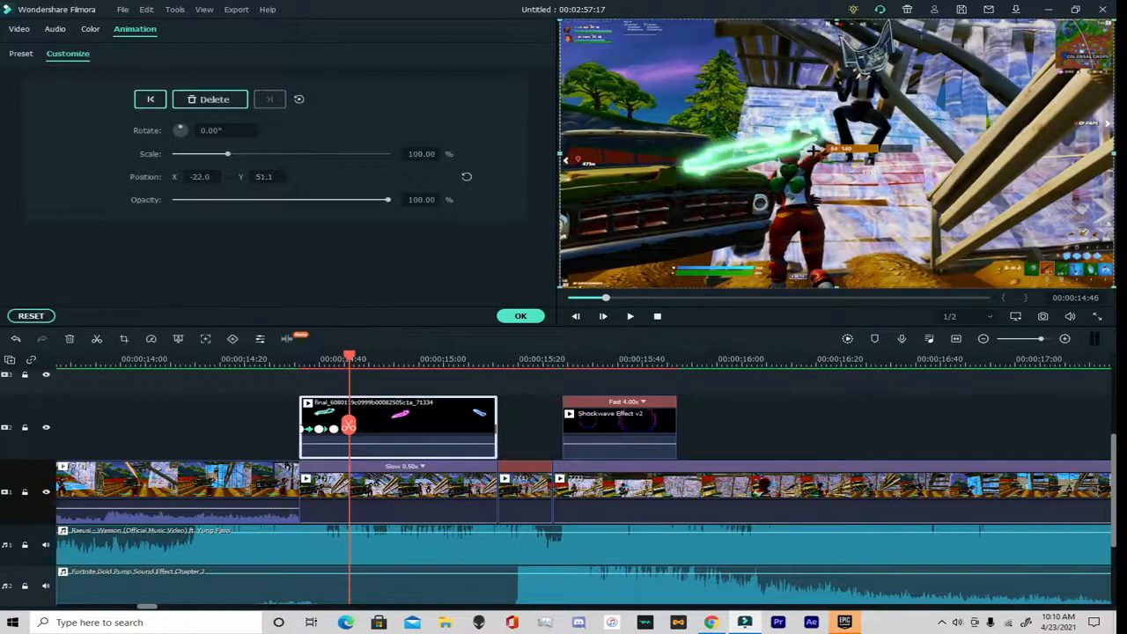
key(space)
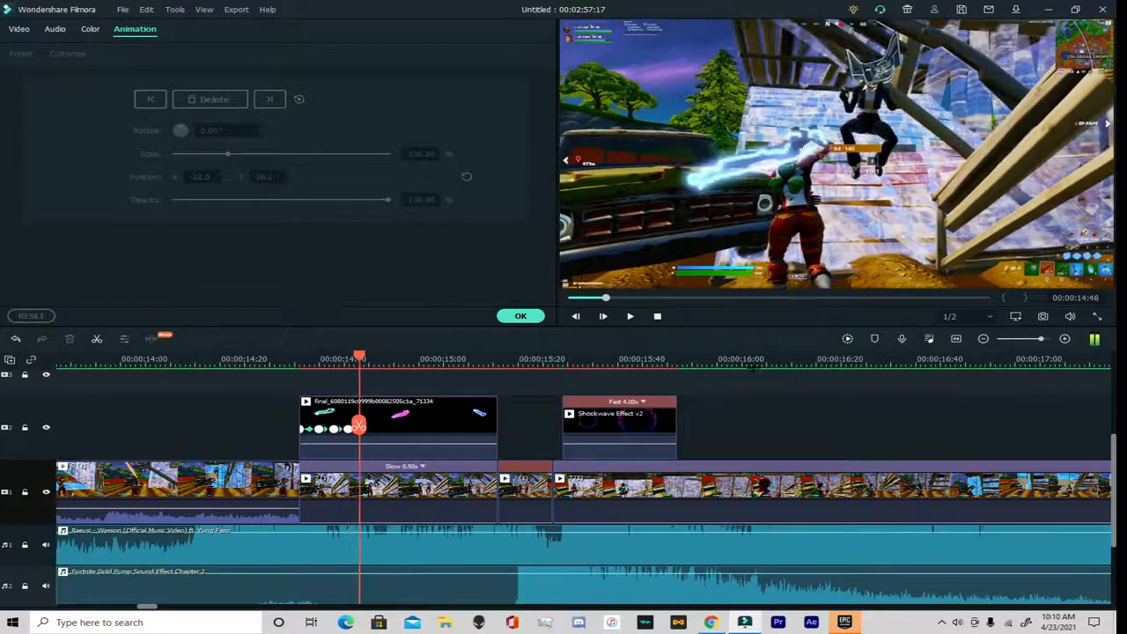
click(374, 441)
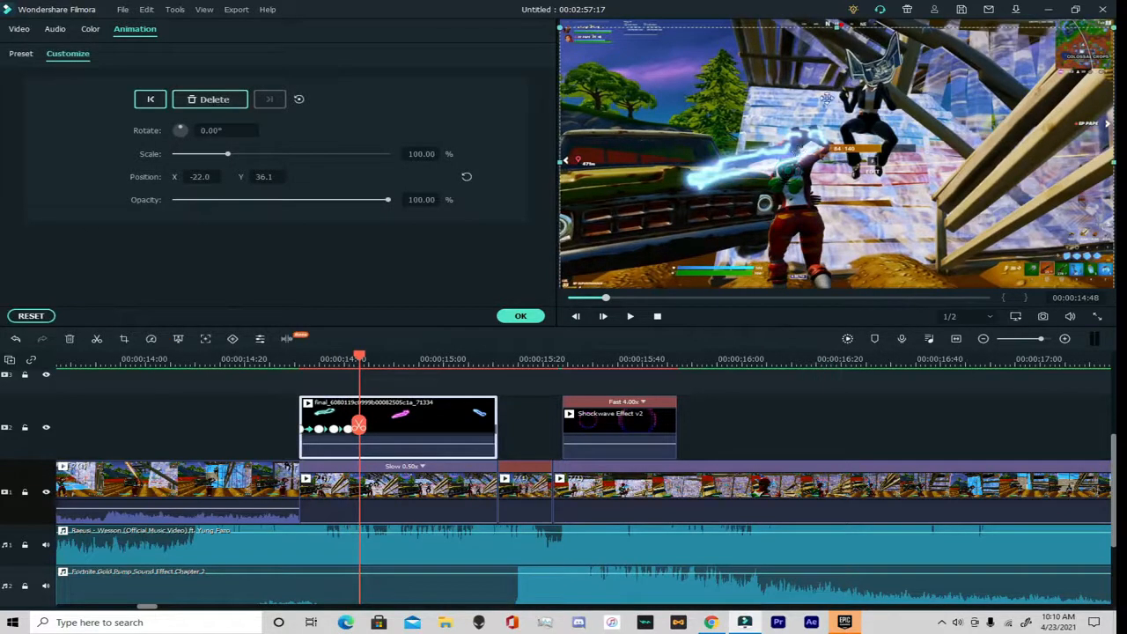
drag(816, 148, 816, 137)
click(783, 413)
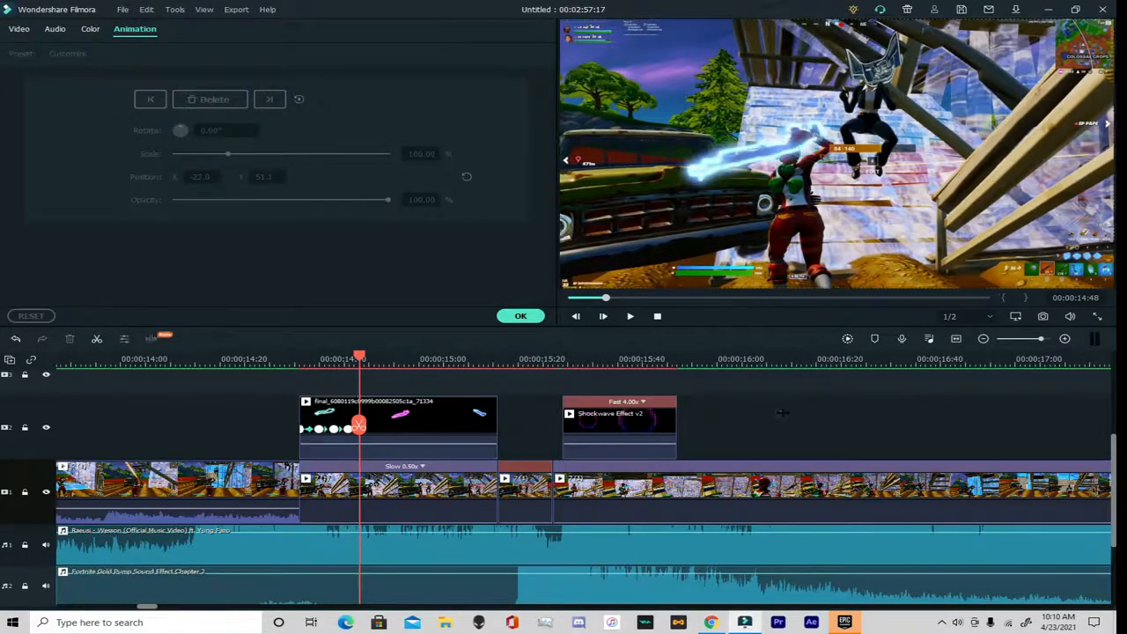
Add neon outline keyframes at X -22.0, Y 51.1 at 00:00:14:52 and X -32.0, Y 63.1 at 00:00:14:54
key(space)
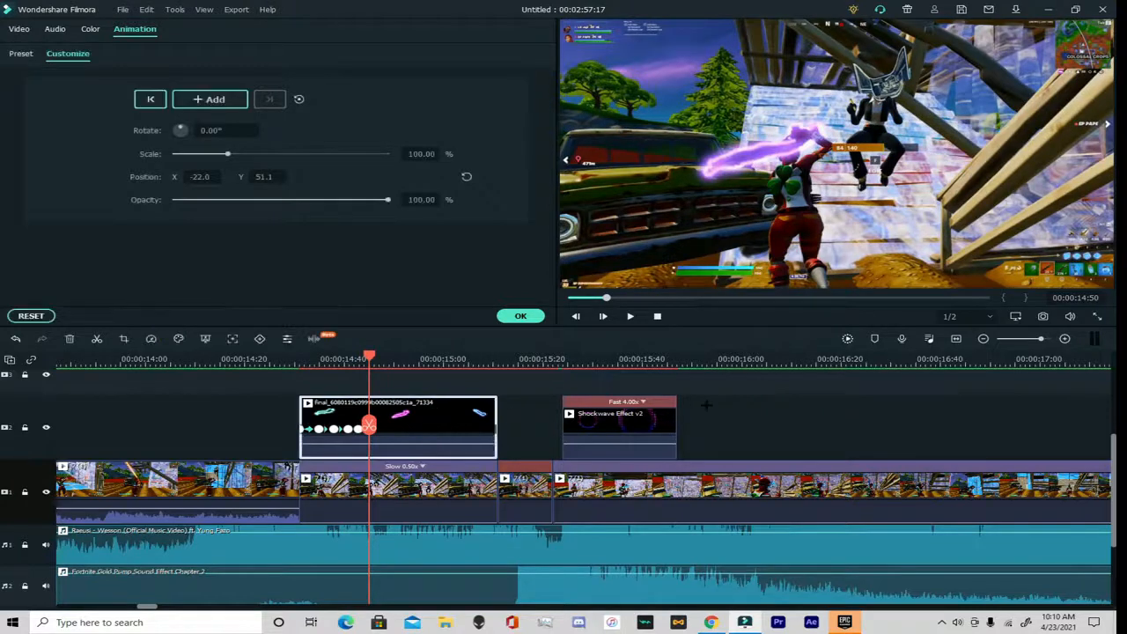
click(786, 132)
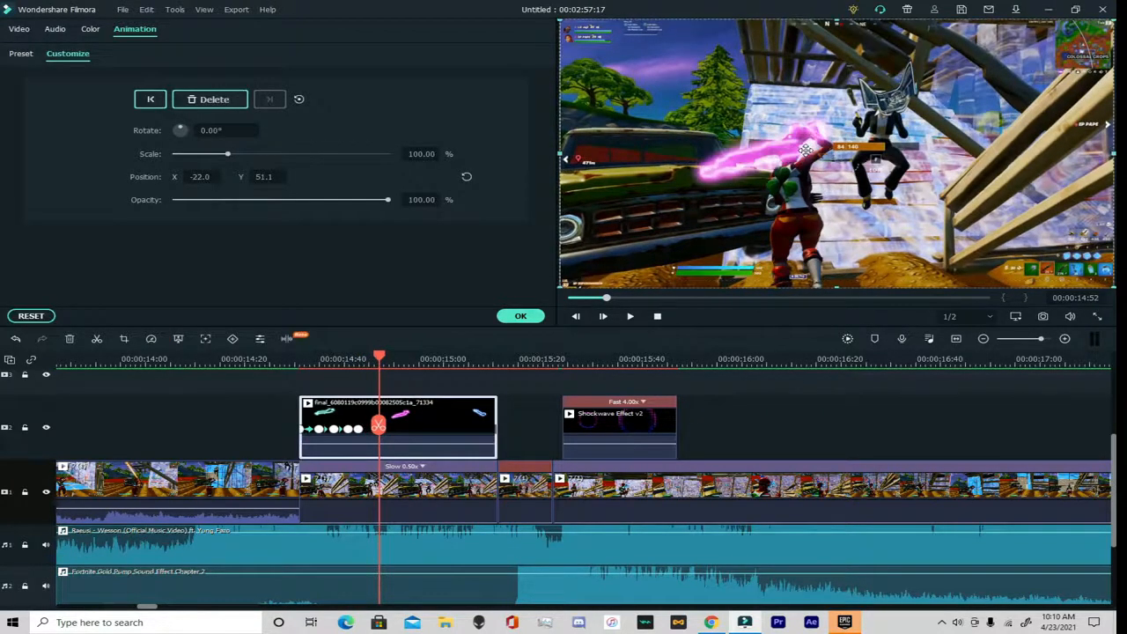
click(838, 388)
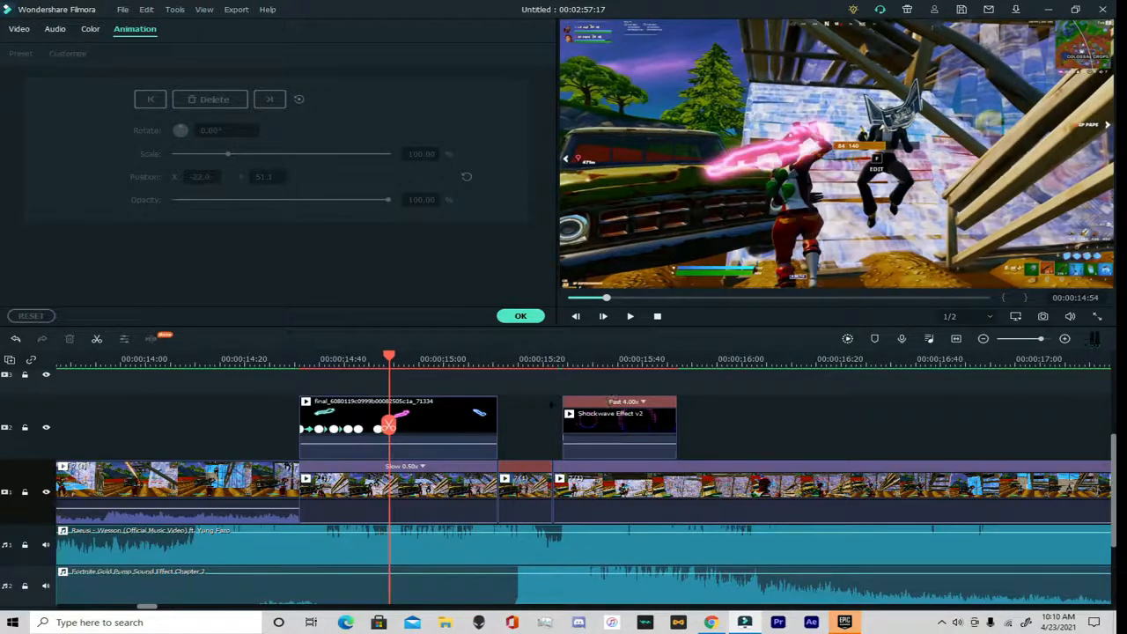
drag(810, 166, 801, 157)
click(825, 431)
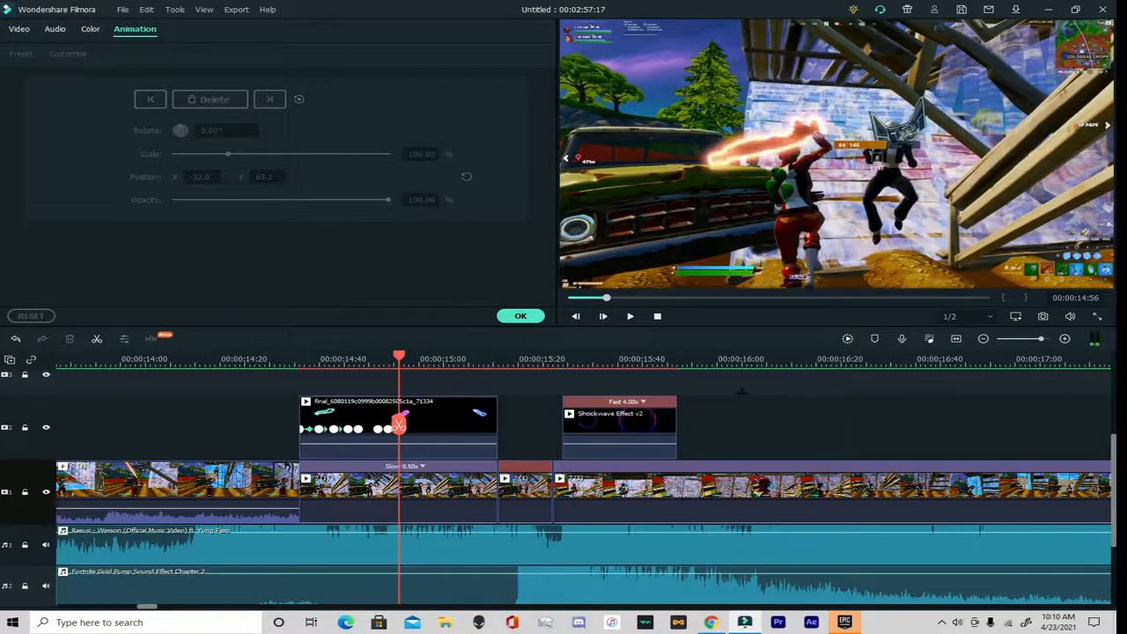
At 00:00:15:00, rotate the neon outline to 12.52° and position it at X -35.0, Y 60.1 on the gun
key(Right)
key(Right)
key(Right)
key(Right)
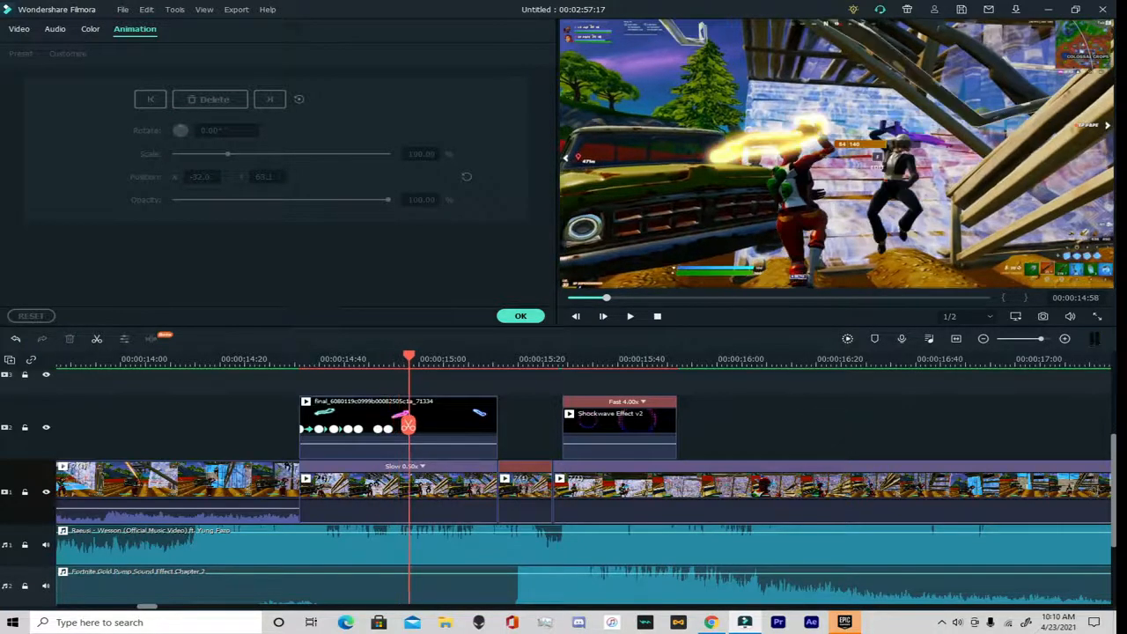
click(791, 157)
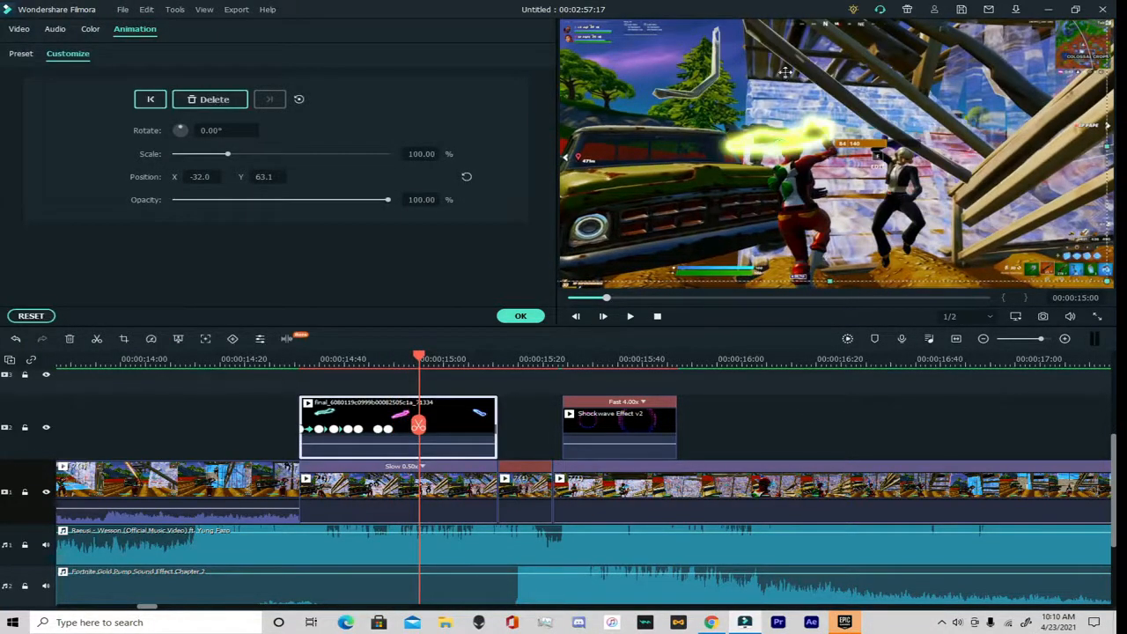
drag(182, 130, 181, 130)
drag(726, 121, 787, 121)
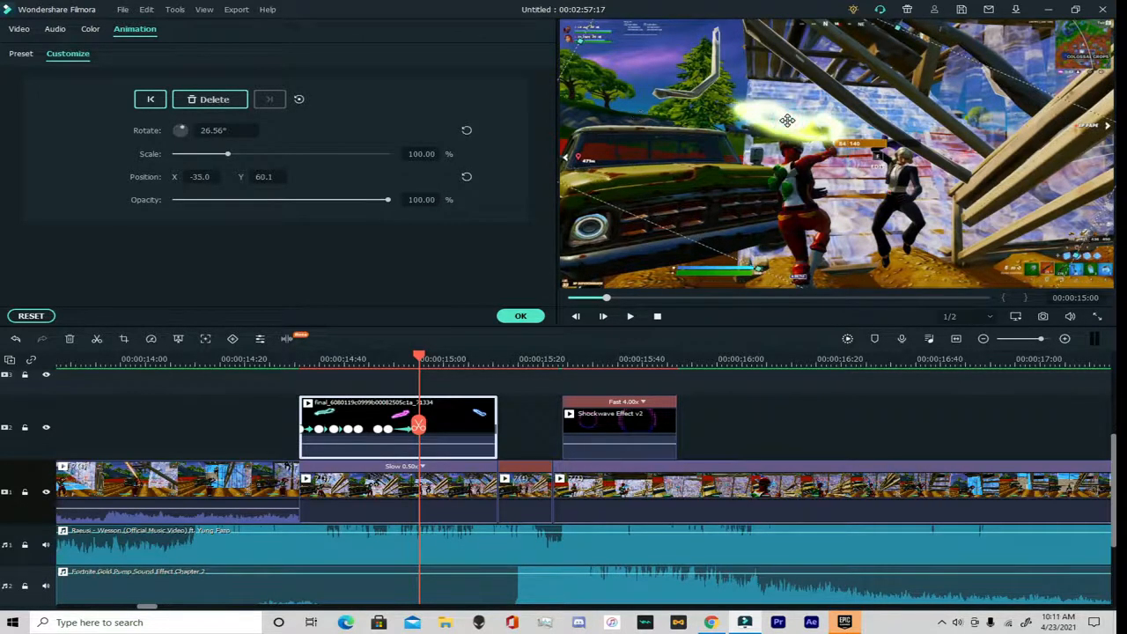
drag(181, 129, 180, 126)
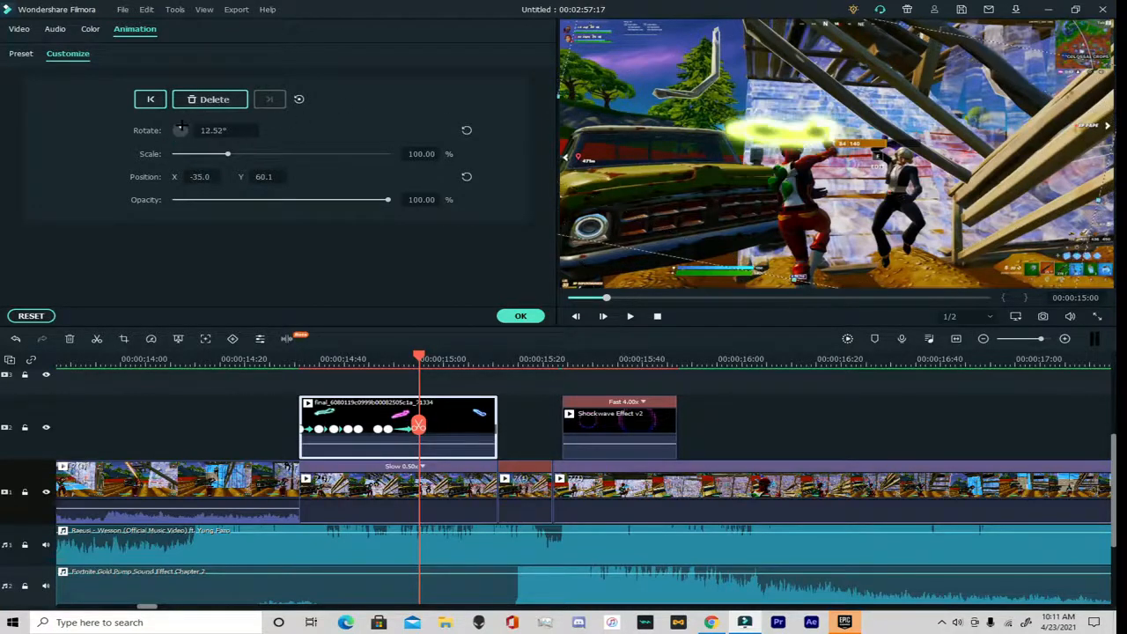
click(782, 414)
Keyframe the neon outline at X -32.0, Y 57.1 rotated 21.03° at 00:00:15:03, and at Y 66.1 at 00:00:15:05
key(space)
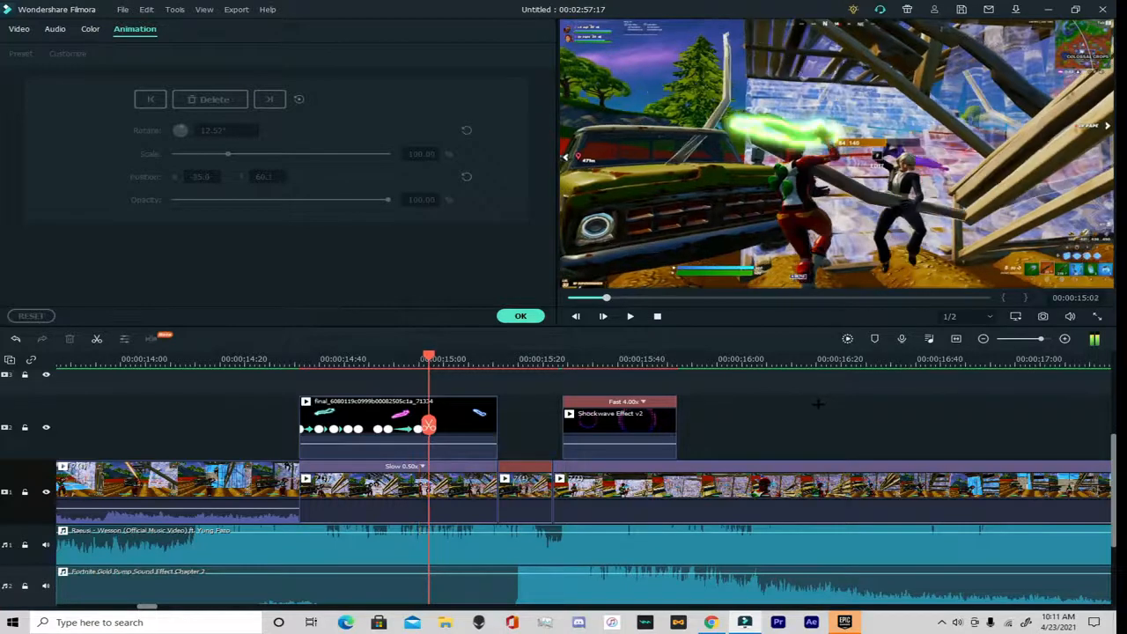
click(798, 106)
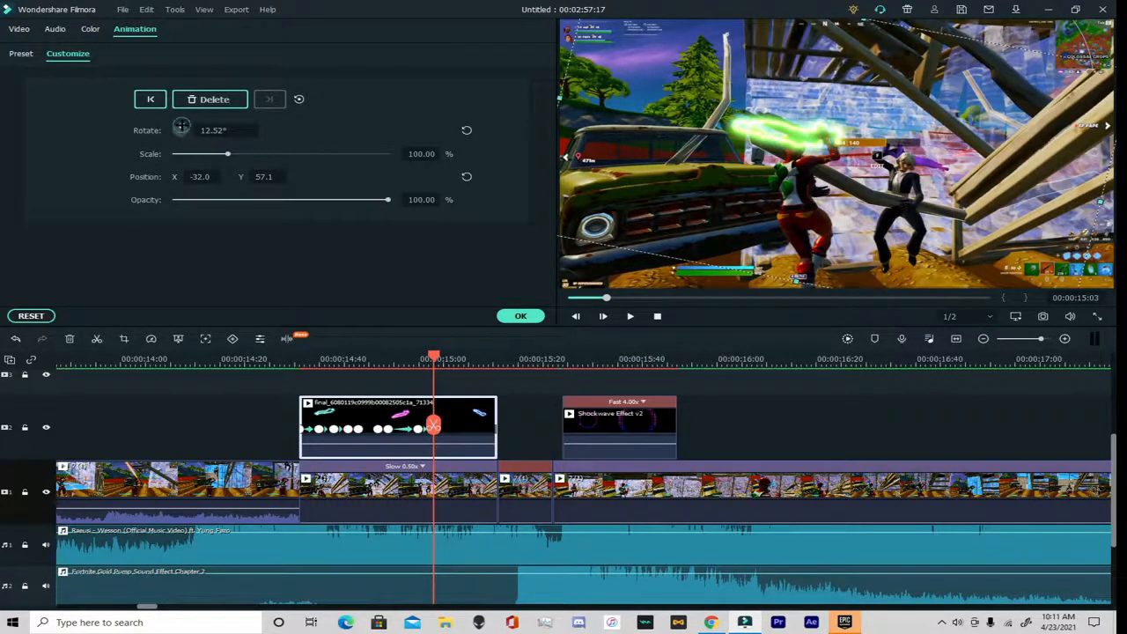
drag(181, 126, 181, 124)
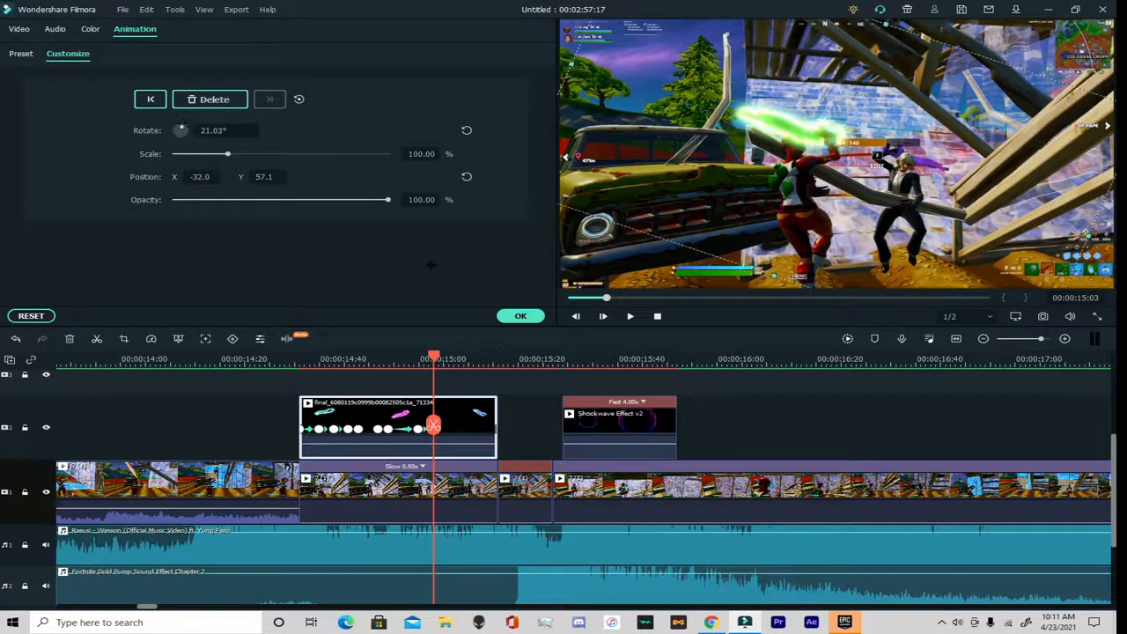
click(729, 426)
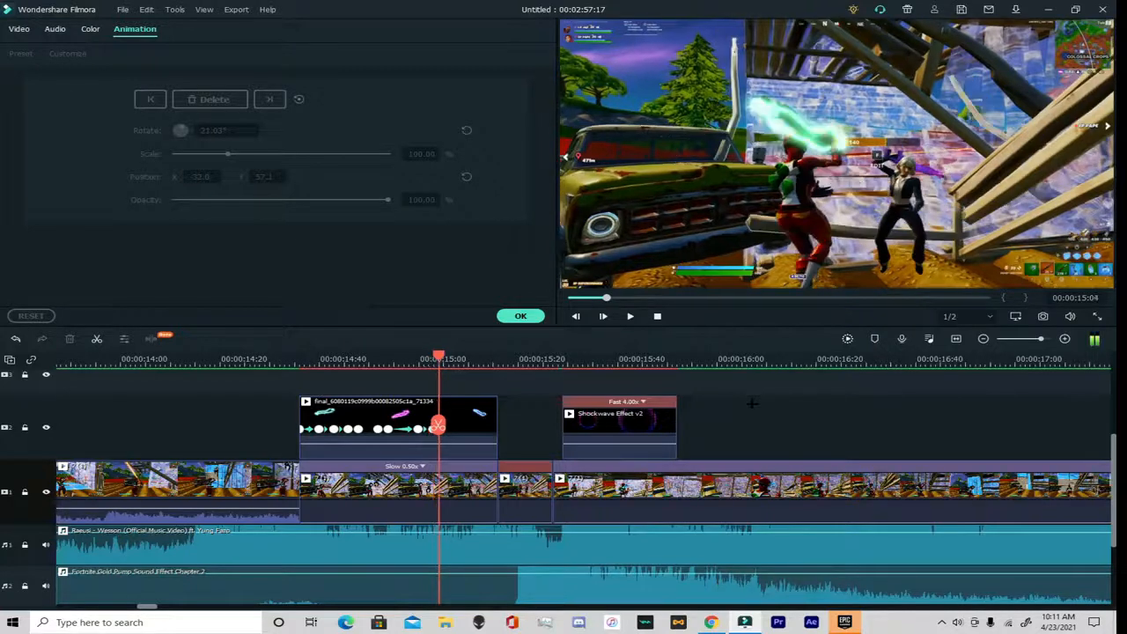
click(842, 90)
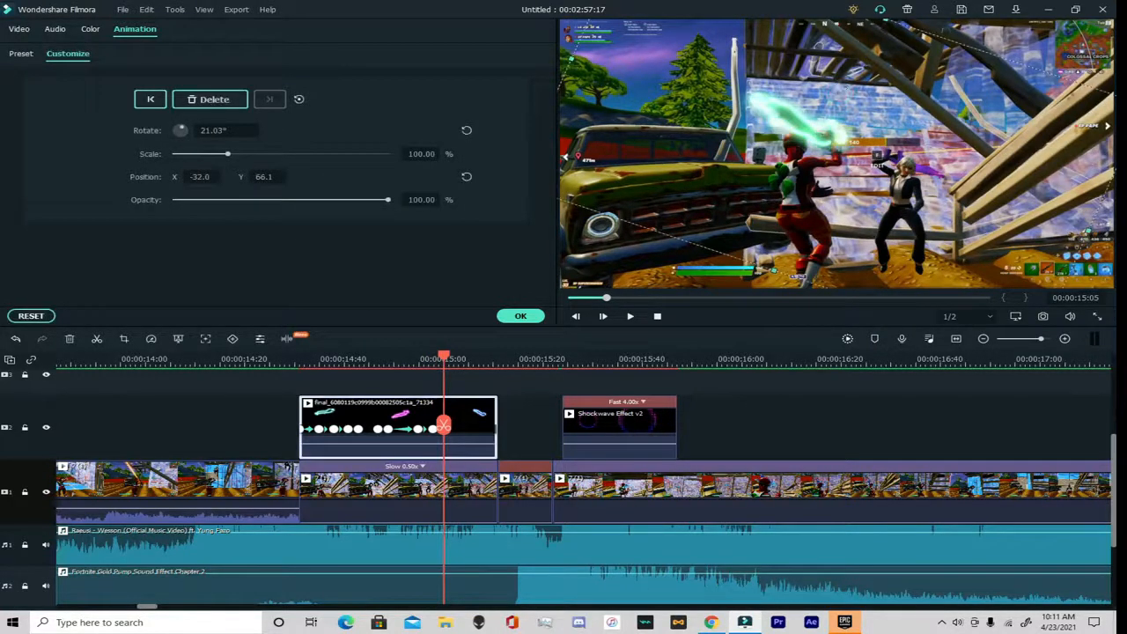
click(809, 402)
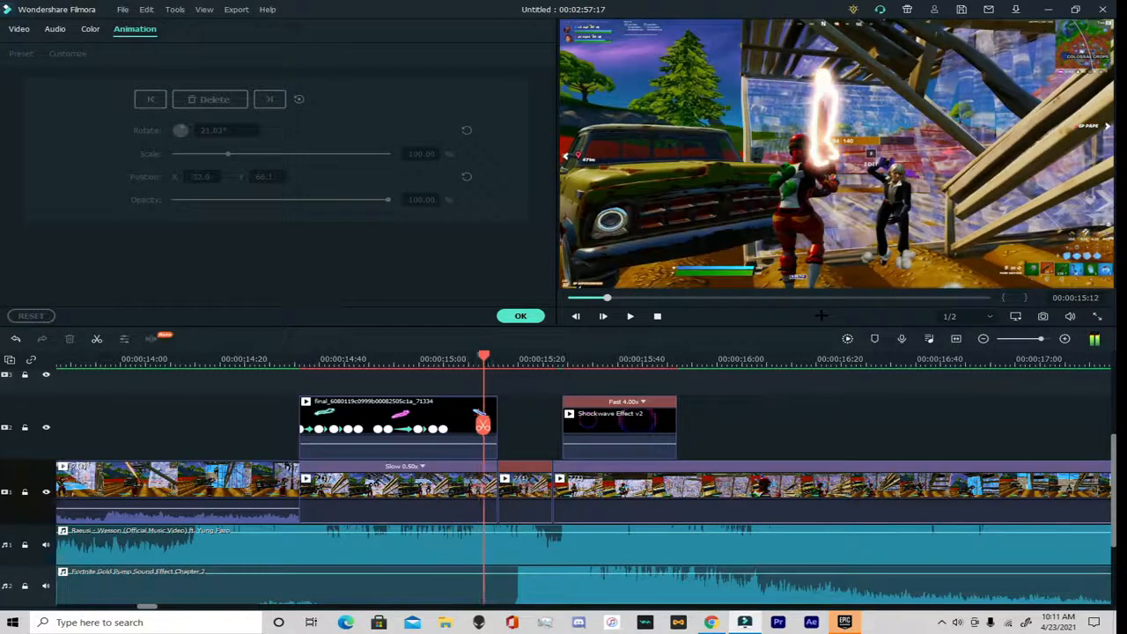
Play back the outlined gun section from 00:00:14:36 to review the tracking
drag(498, 425, 299, 451)
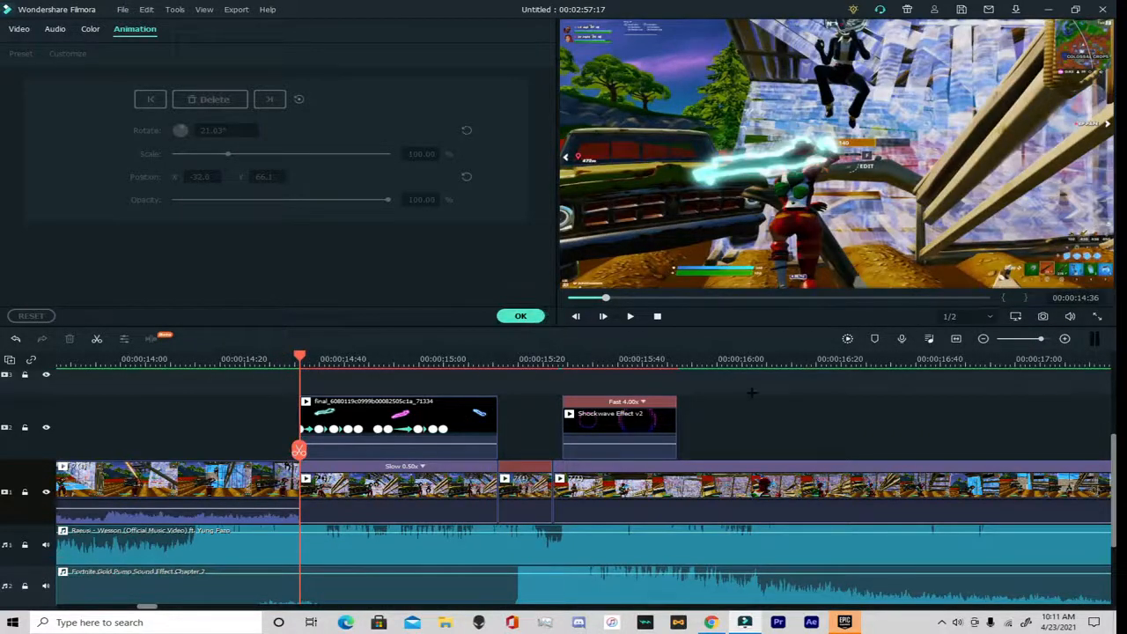
key(space)
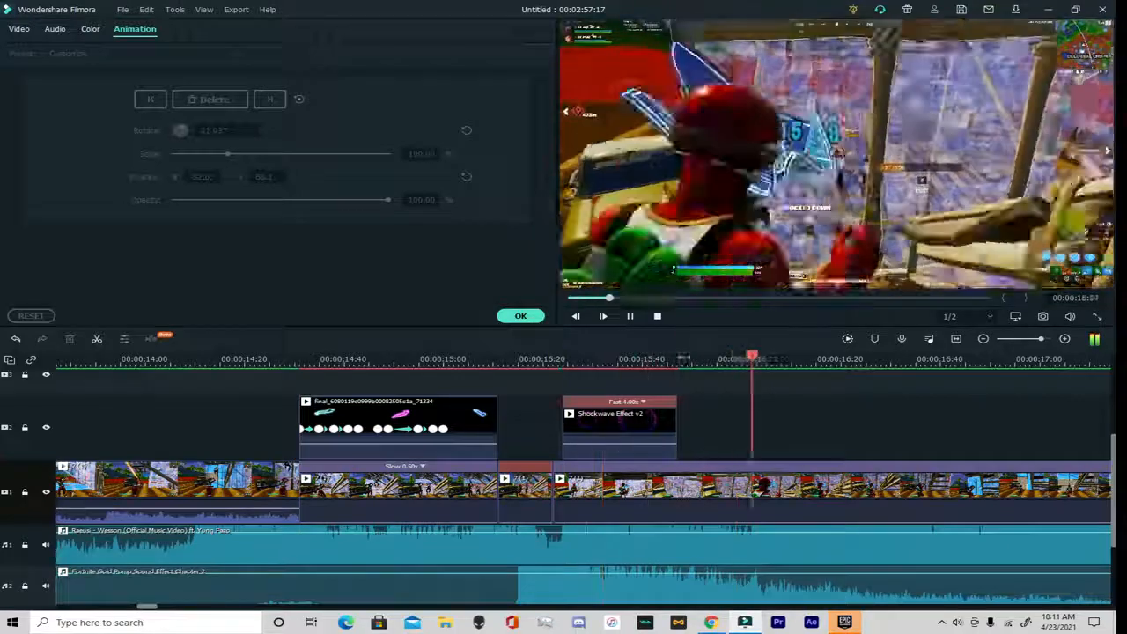
drag(803, 447, 299, 450)
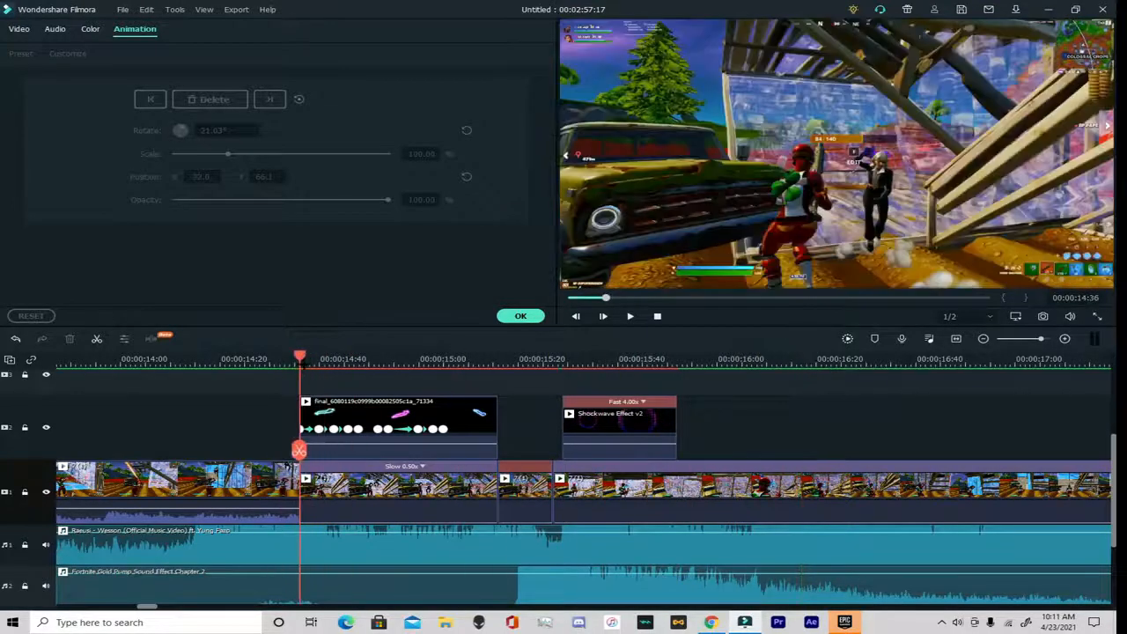
Copy the first slowed gameplay segment onto the third video track and align it with the neon outline clip's start at 00:00:14:36
click(401, 485)
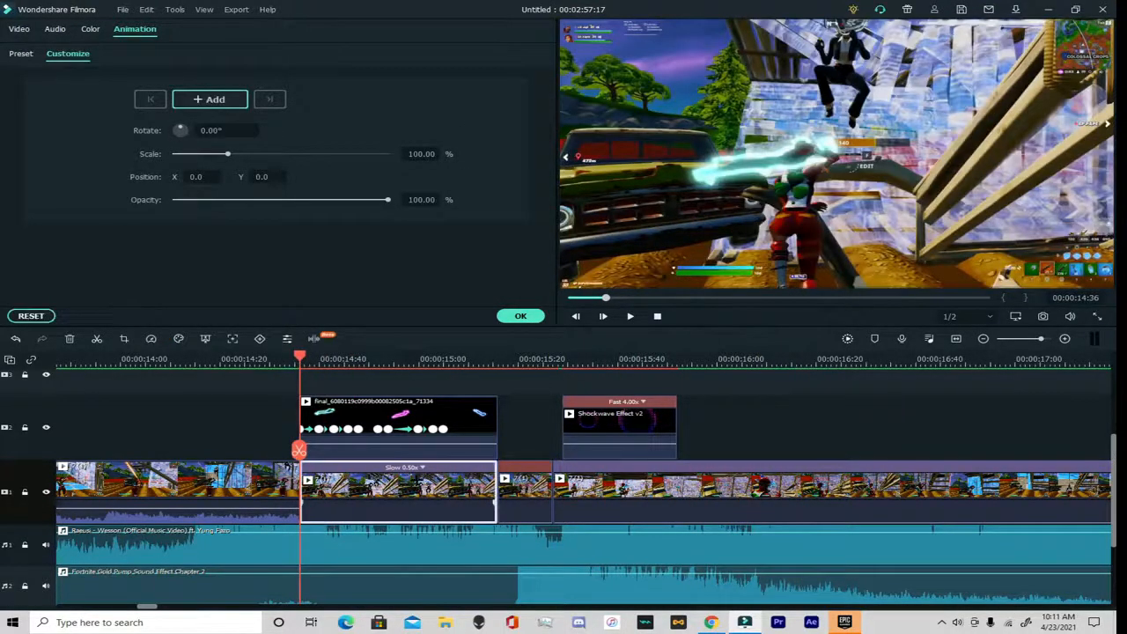
key(ctrl+v)
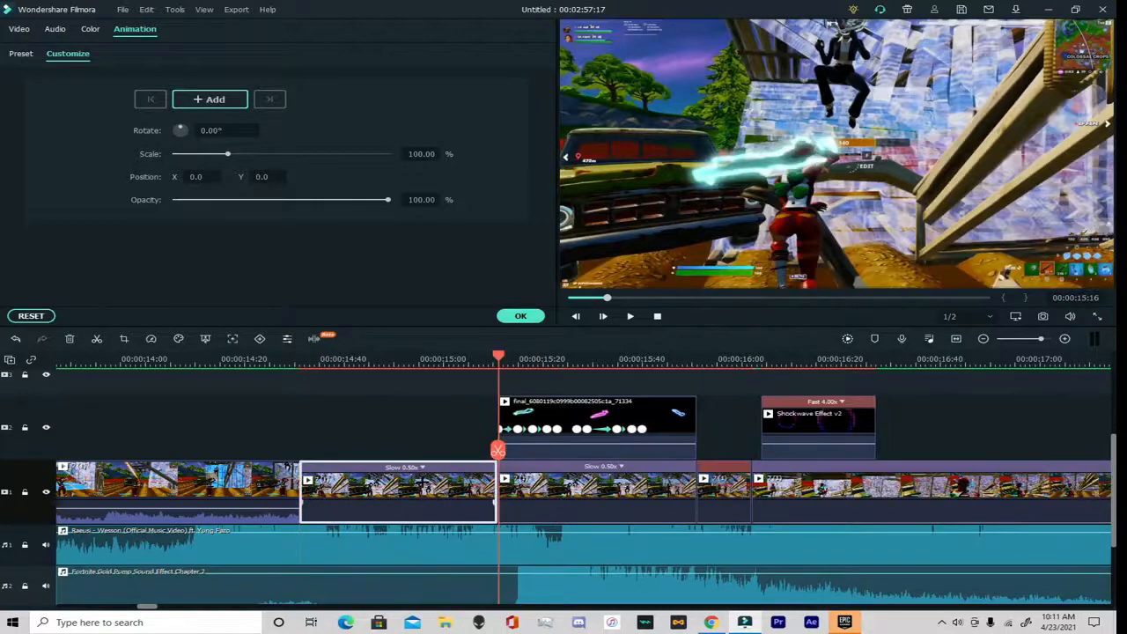
click(15, 338)
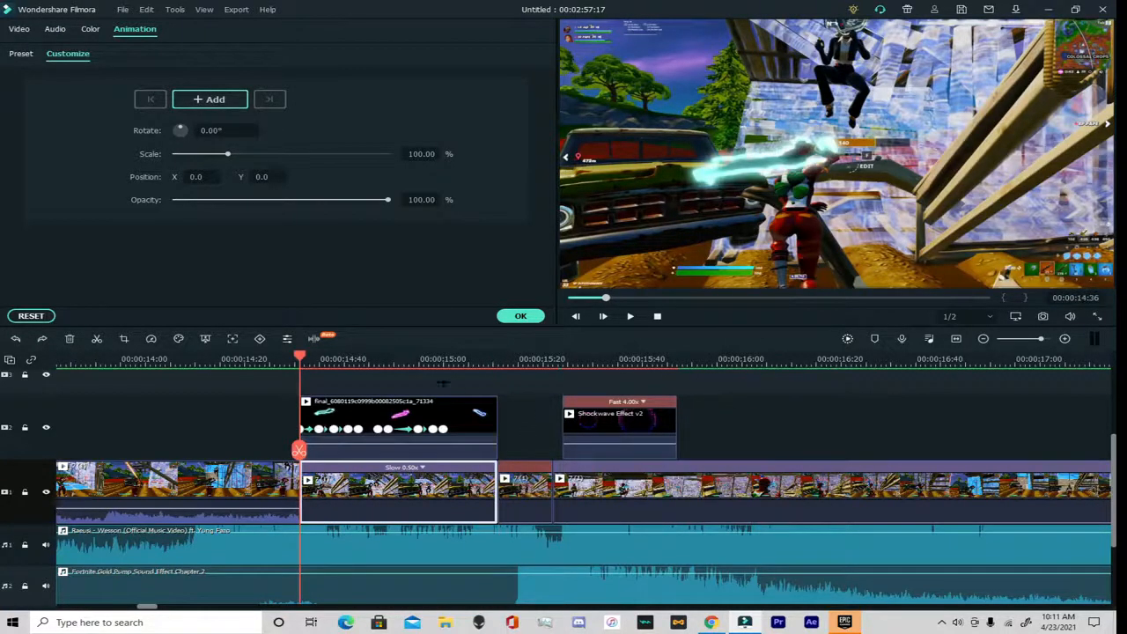
click(442, 380)
scroll(441, 379, up, 2)
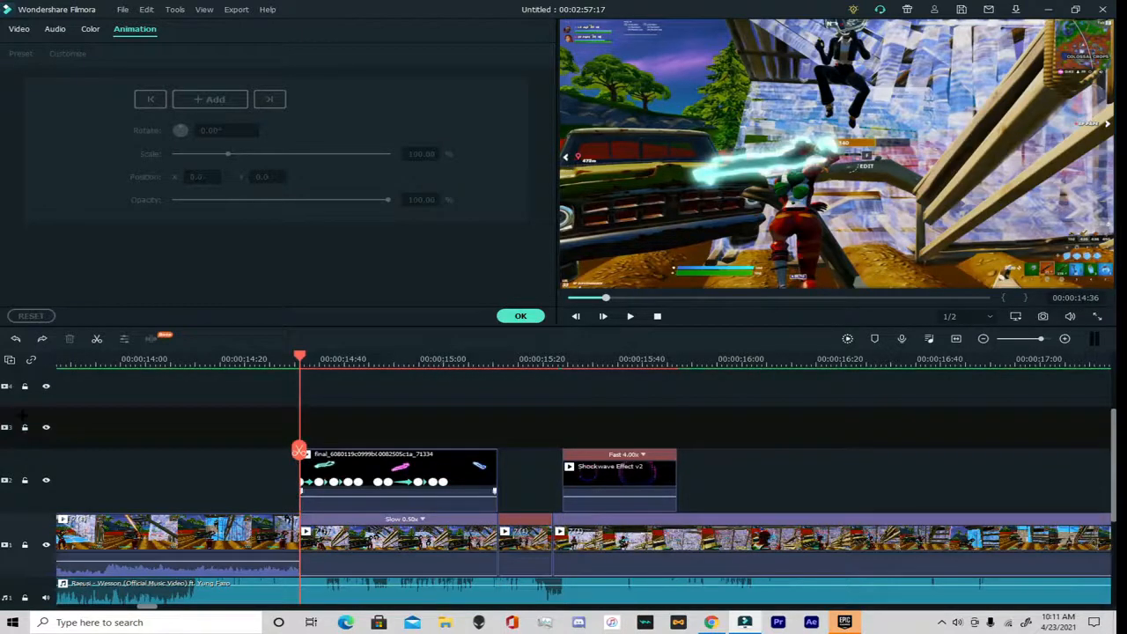
click(289, 440)
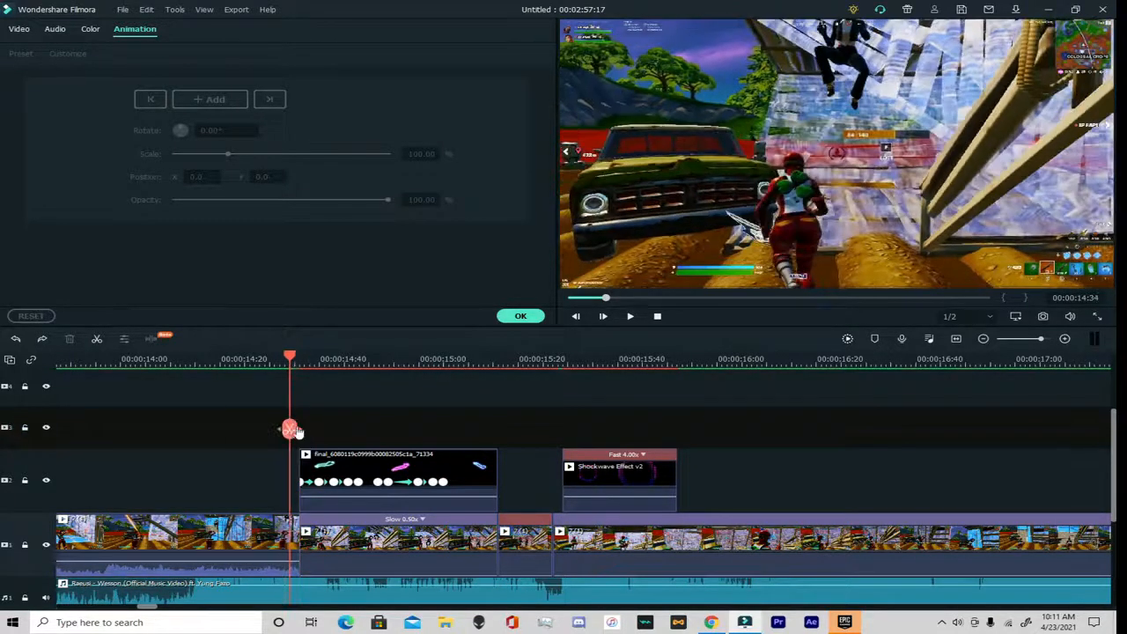
key(ctrl+v)
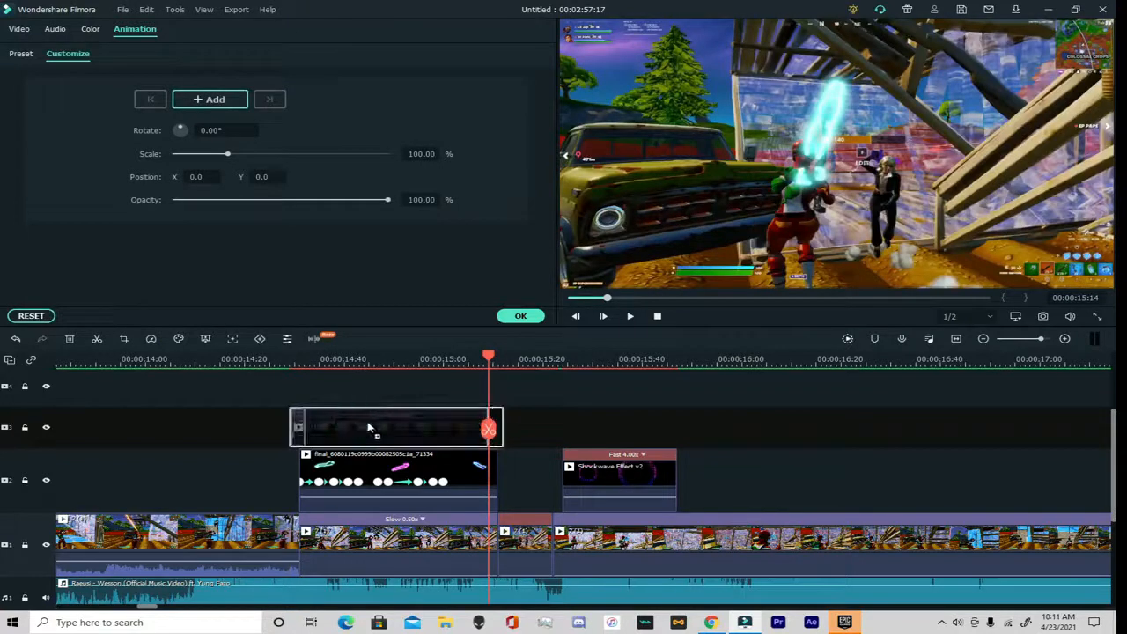
drag(352, 424, 361, 425)
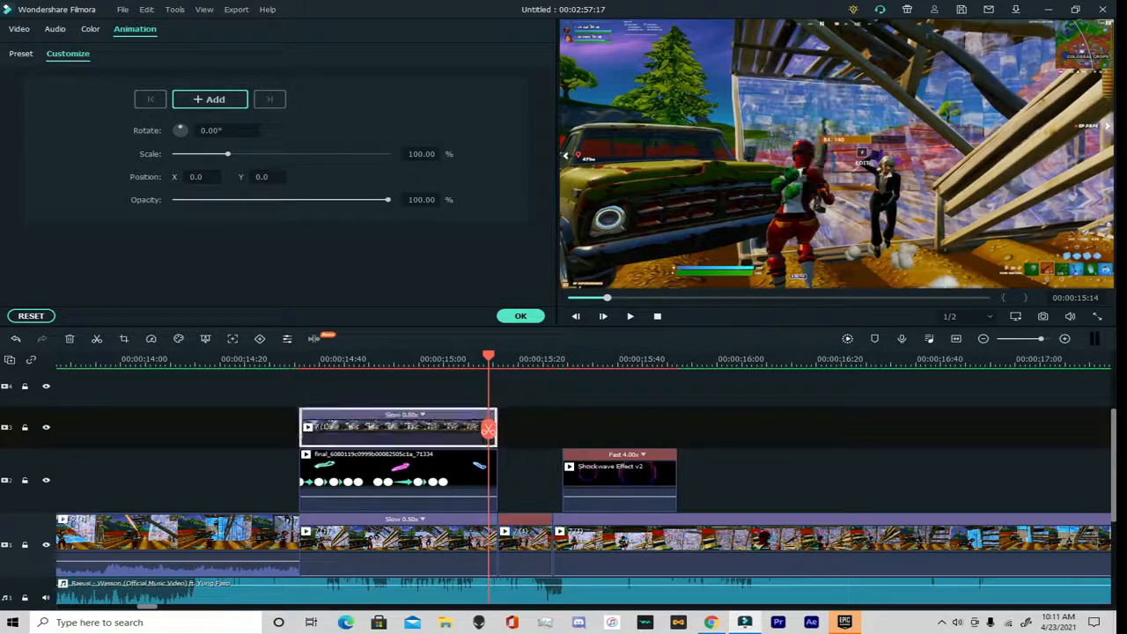
Apply the Willow filter to the duplicated gameplay segment on the third video track
click(528, 417)
click(433, 416)
click(520, 314)
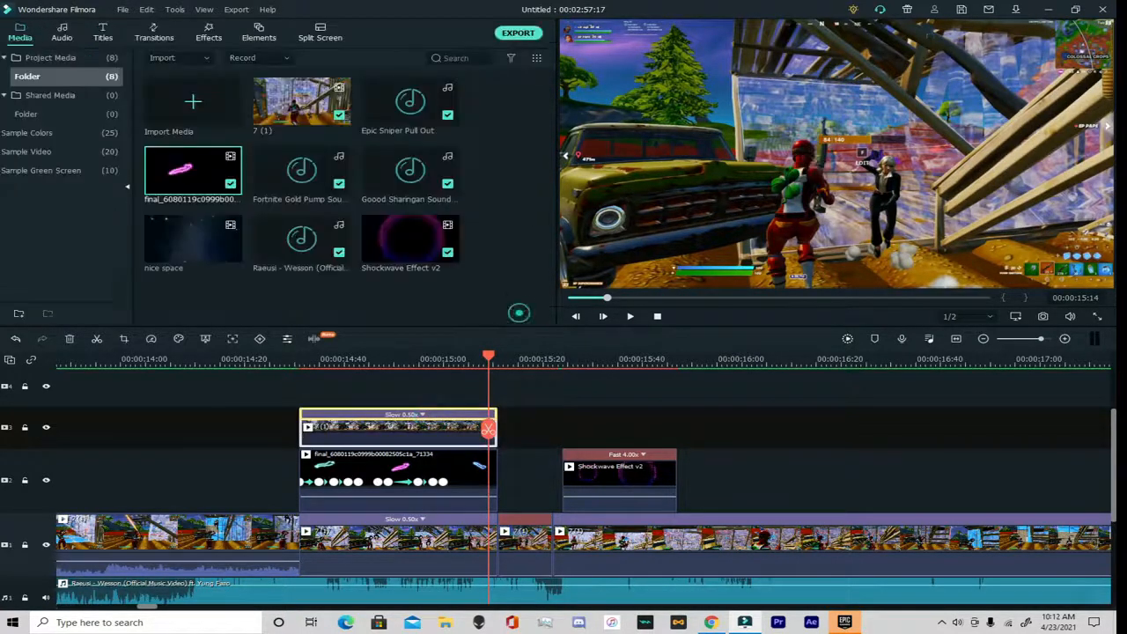
click(208, 37)
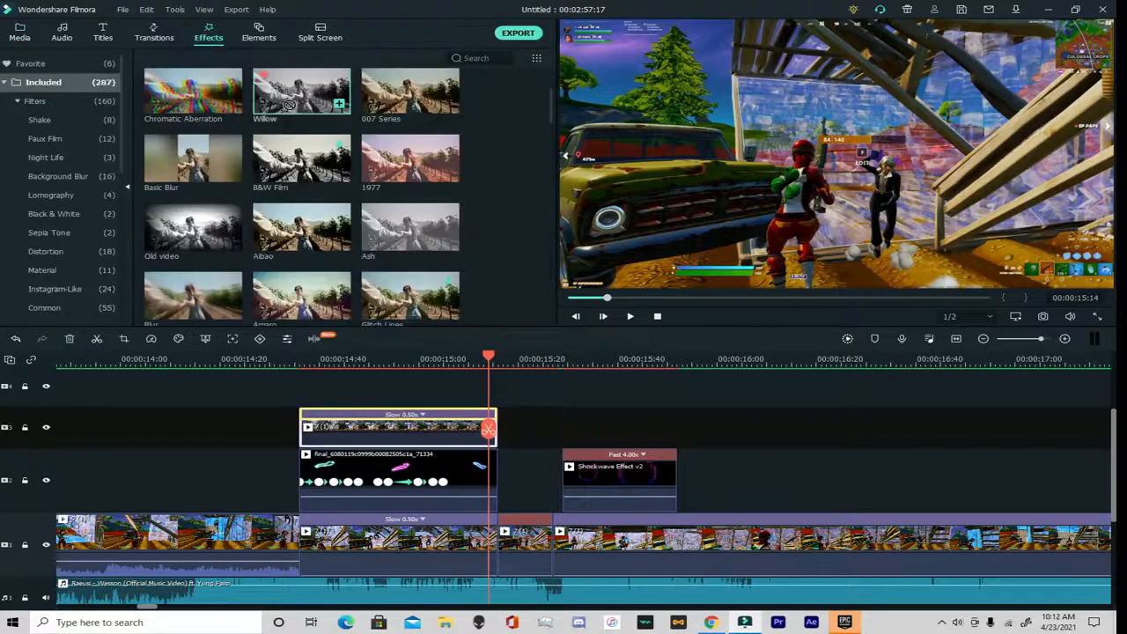
drag(319, 427, 319, 427)
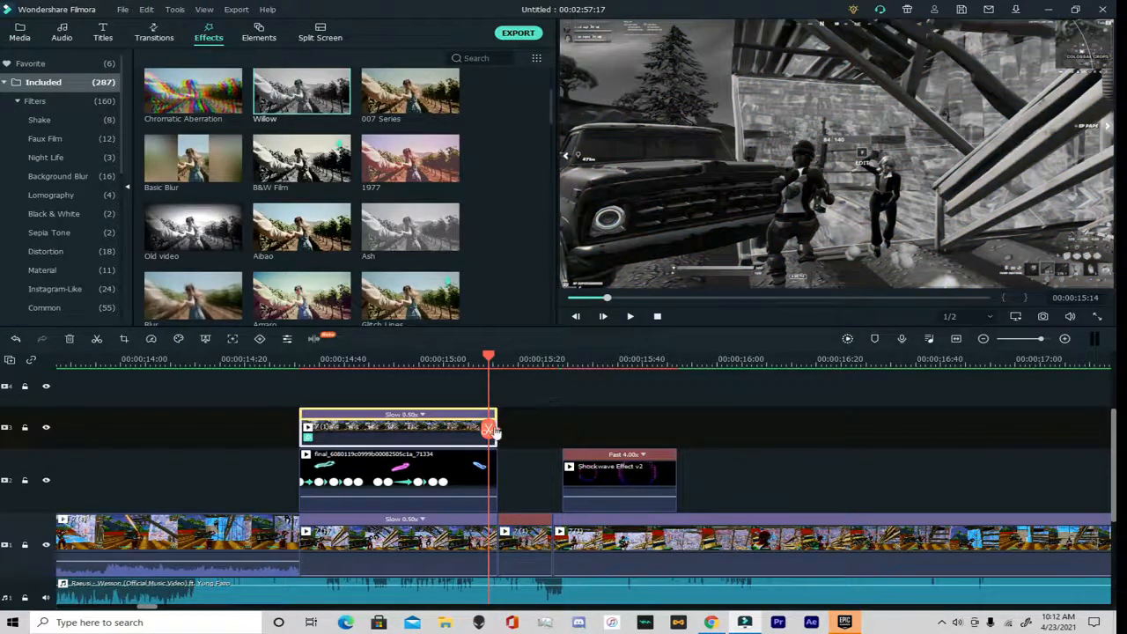
Apply the Fade In preset animation to the filtered duplicate segment on the third video track and preview the fade
drag(489, 432, 299, 444)
double_click(302, 436)
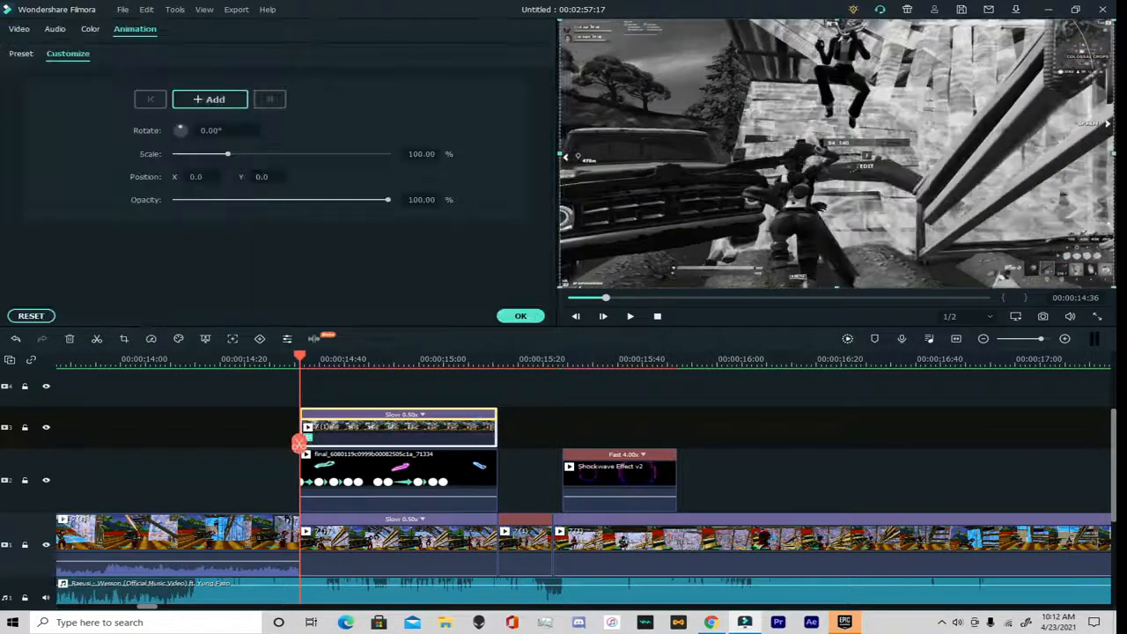
click(22, 54)
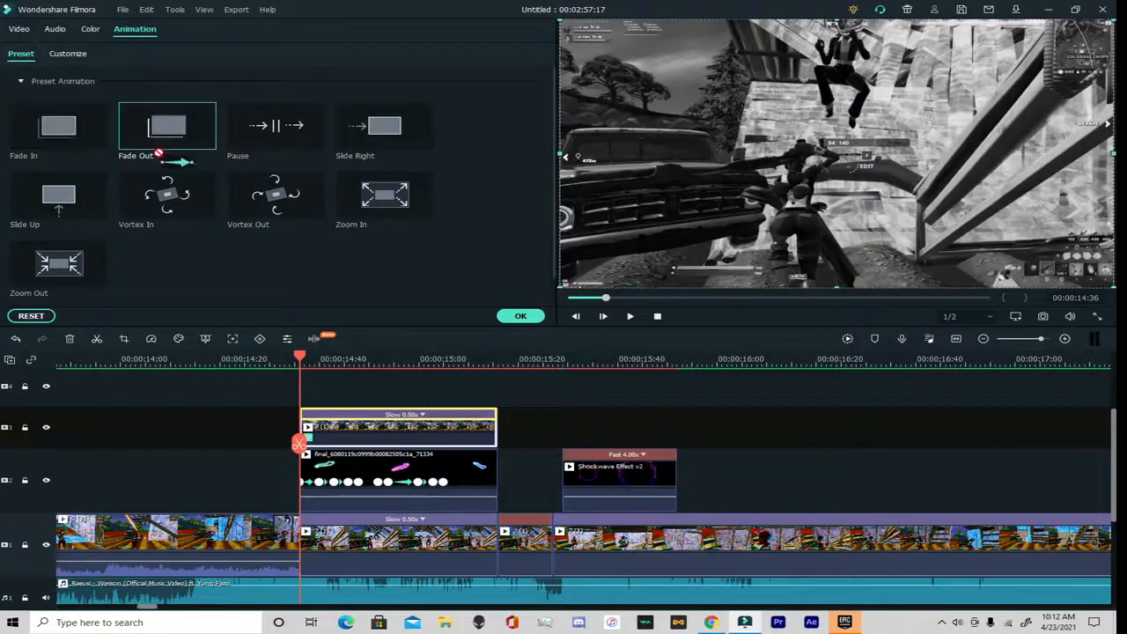
drag(58, 128, 310, 434)
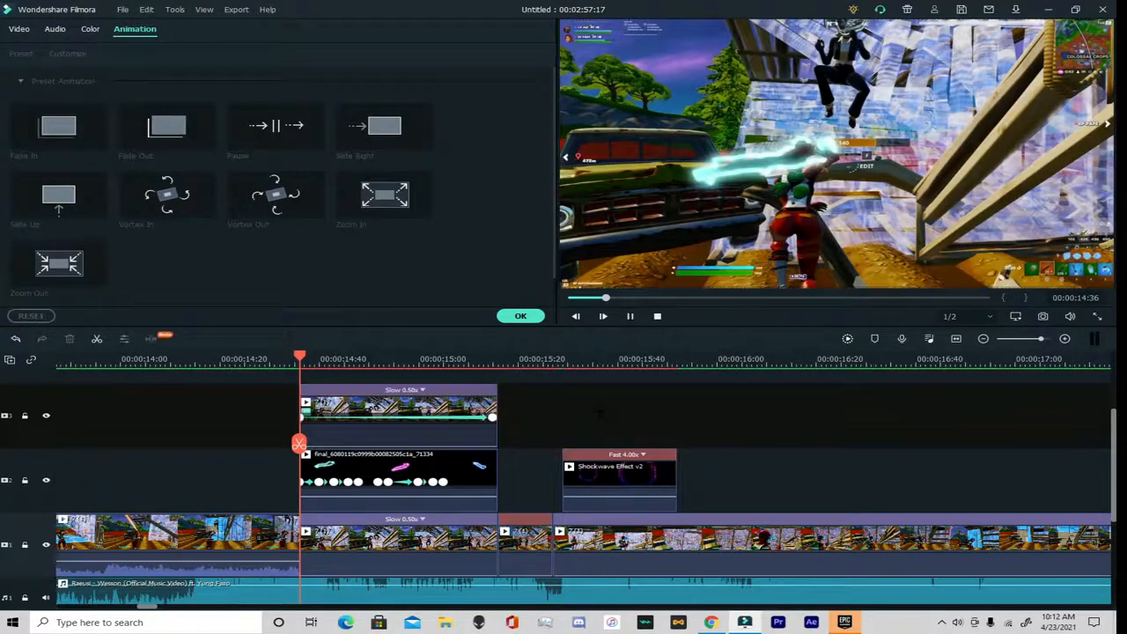
key(space)
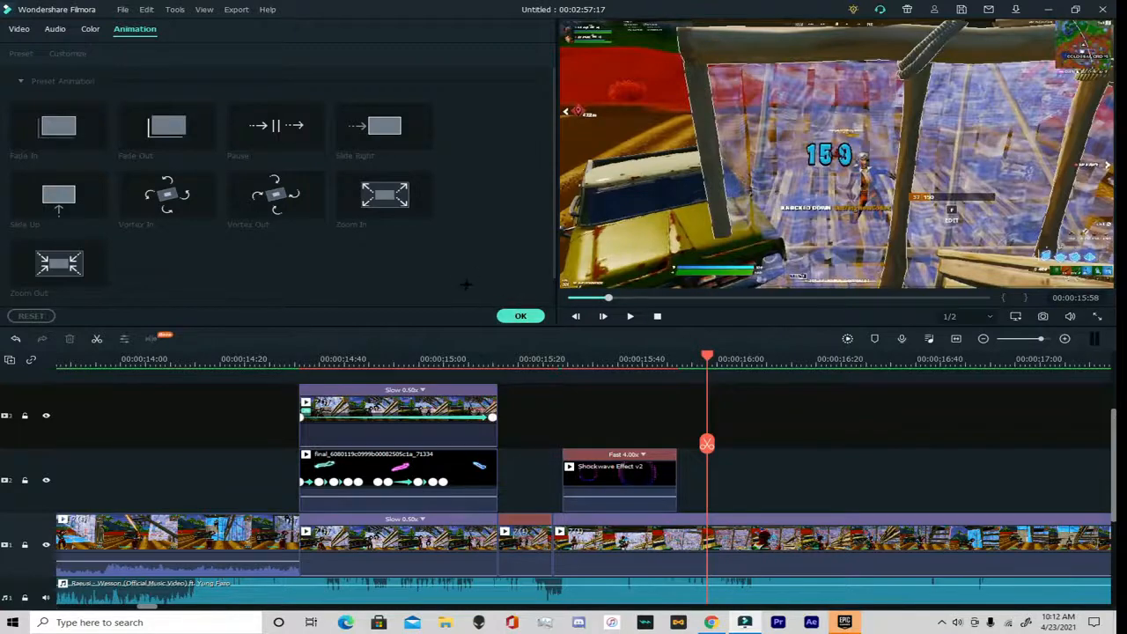
click(519, 315)
Apply the Willow filter to the short sped-up segment on the first video track and play back from 00:00:14:35
click(508, 526)
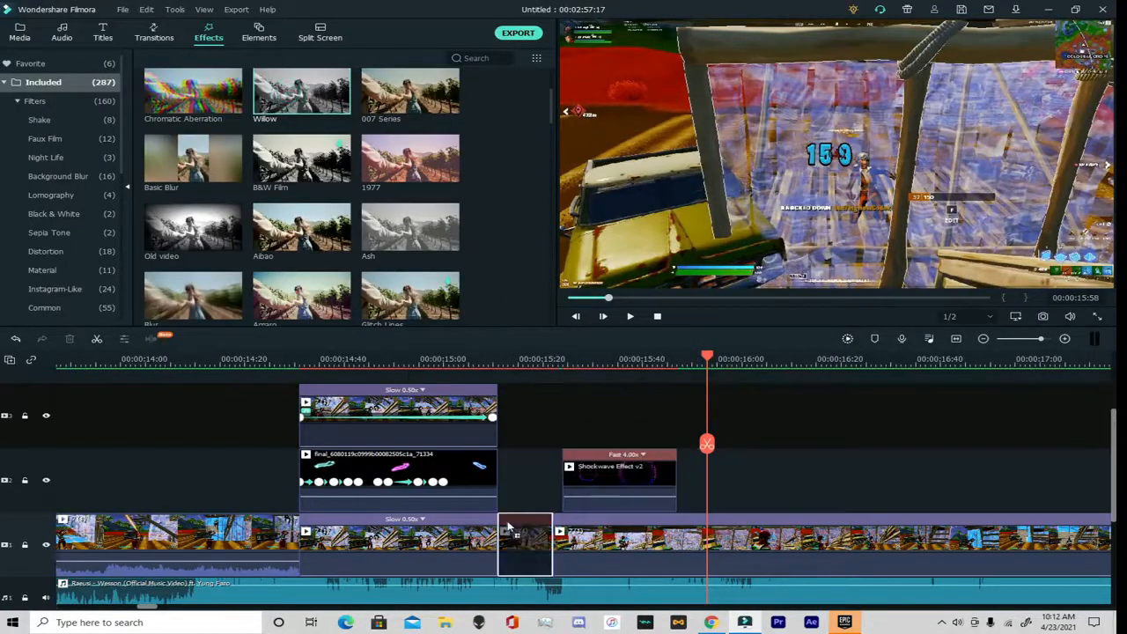
drag(523, 498, 529, 483)
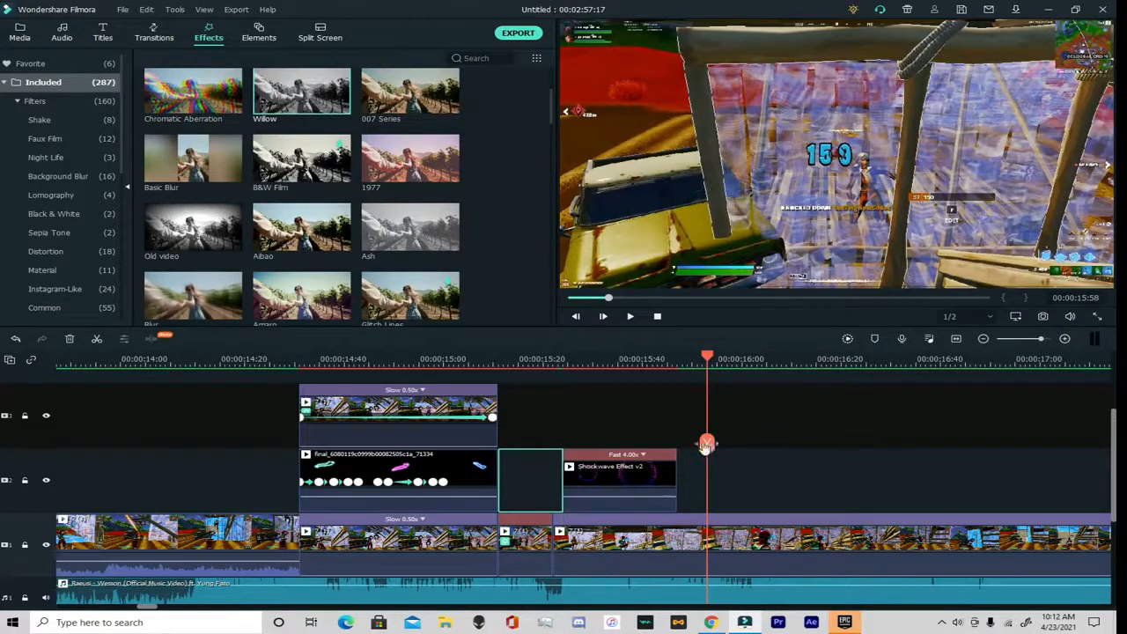
drag(708, 445, 294, 468)
key(space)
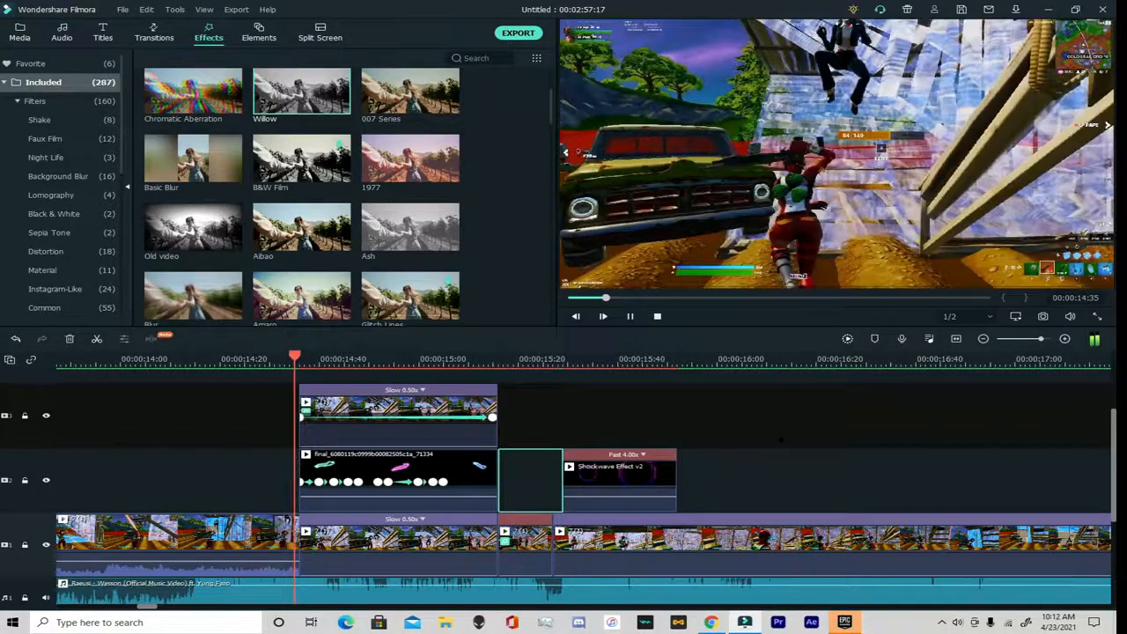
key(space)
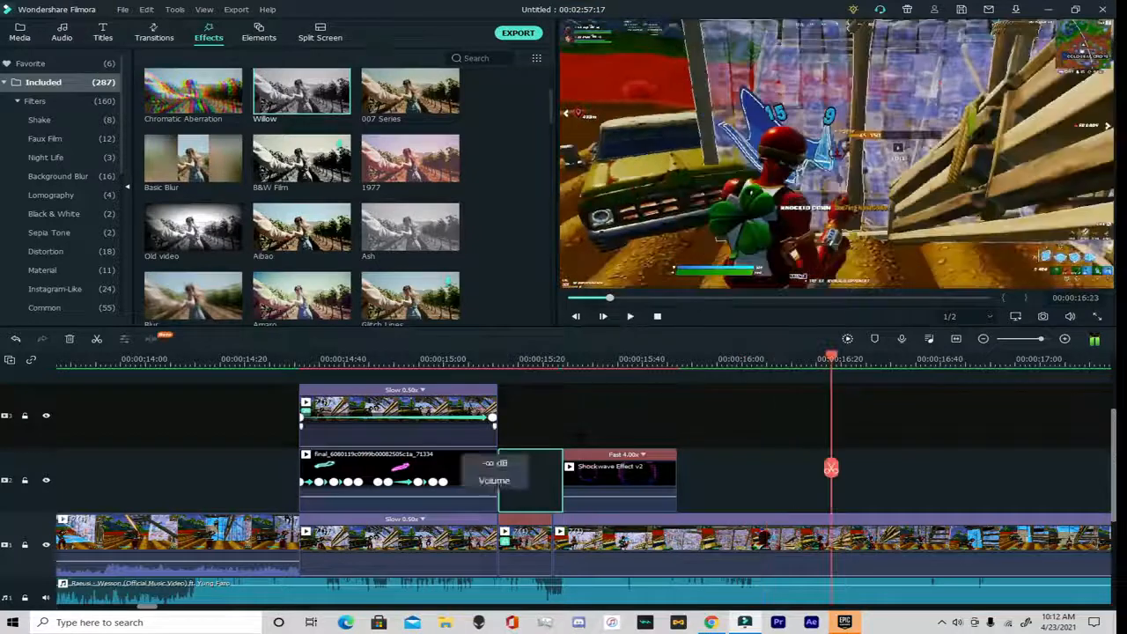
Swap the two overlays so the neon outline sits on the third video track above the filtered duplicate, both starting at 00:00:14:36
click(467, 484)
drag(438, 476, 238, 476)
drag(392, 414, 392, 471)
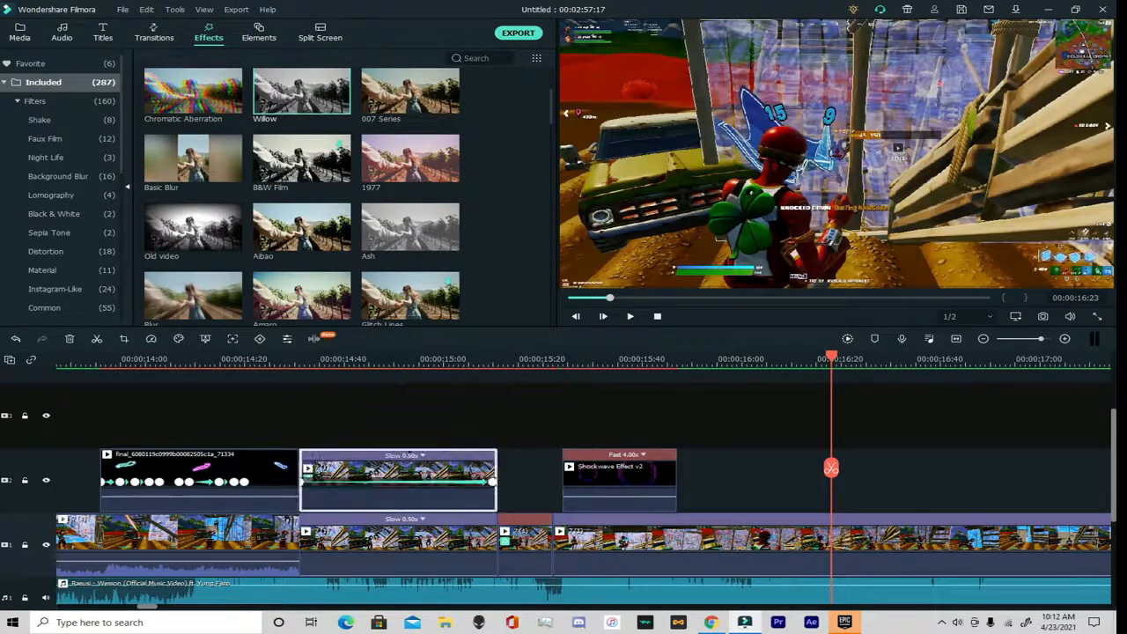
drag(209, 471, 412, 451)
click(555, 419)
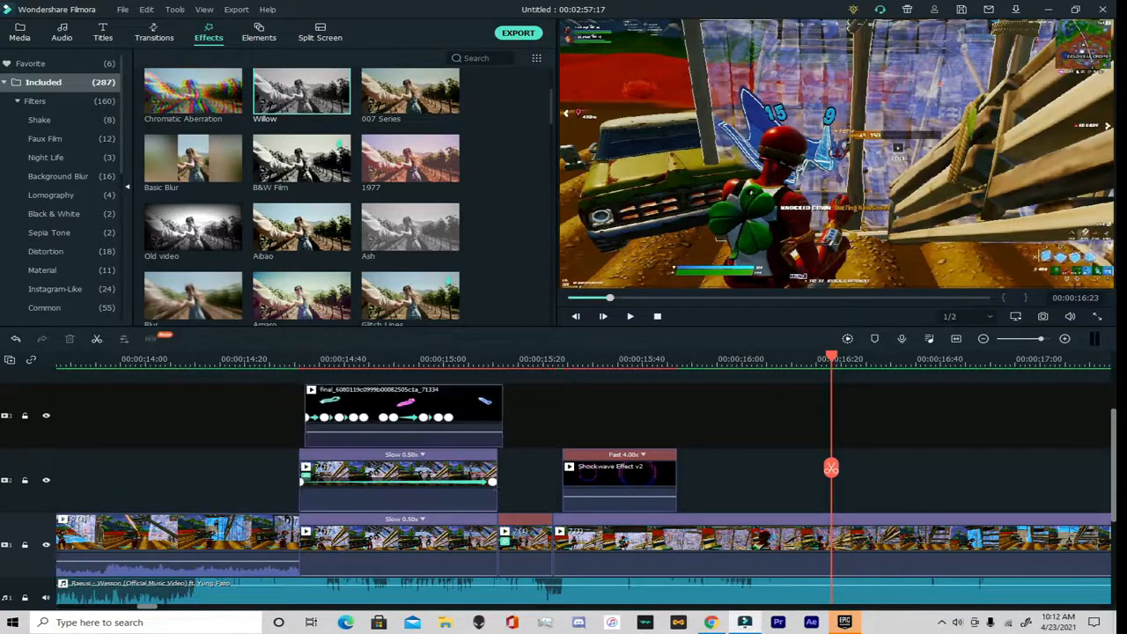
drag(466, 415, 461, 415)
click(598, 418)
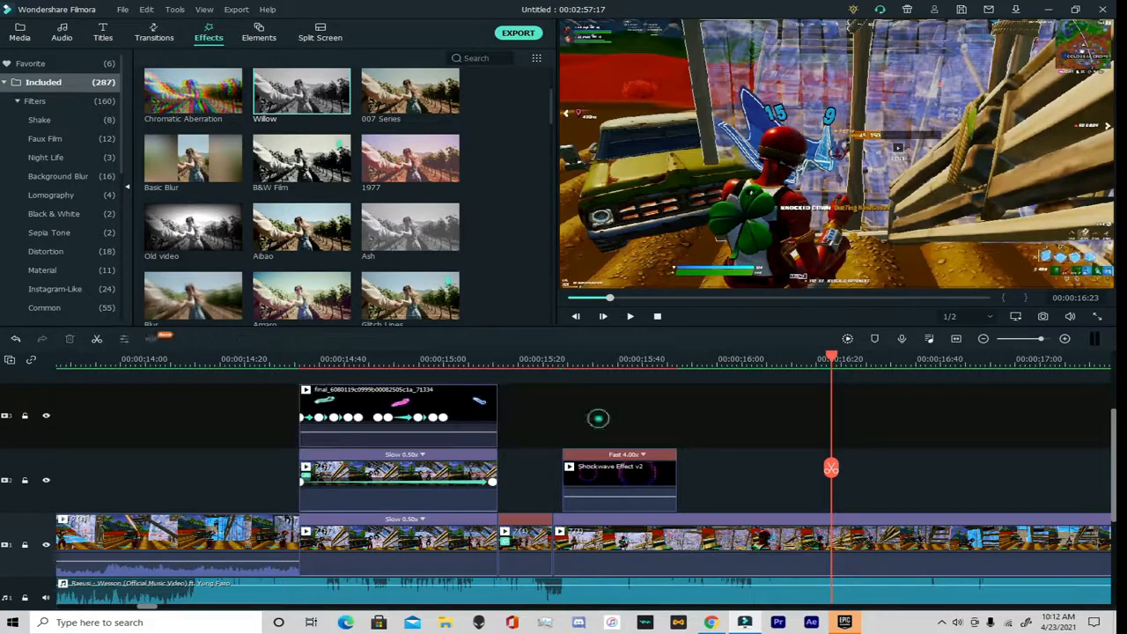
Play back the section from just before the neon outline to review the reordered layers
drag(839, 482, 269, 484)
key(space)
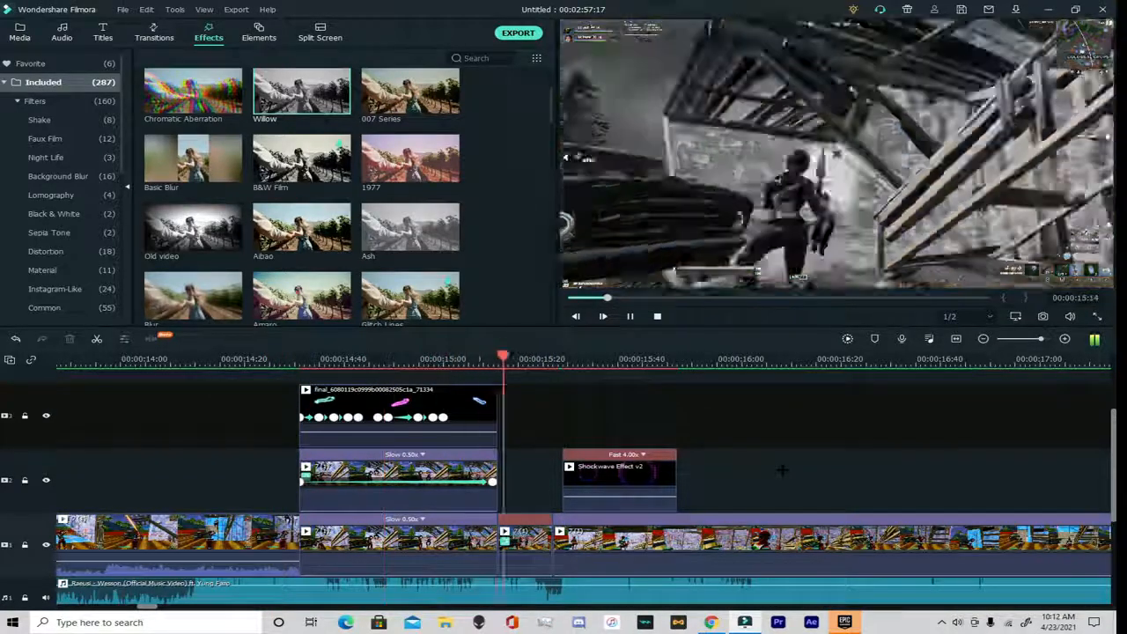
key(space)
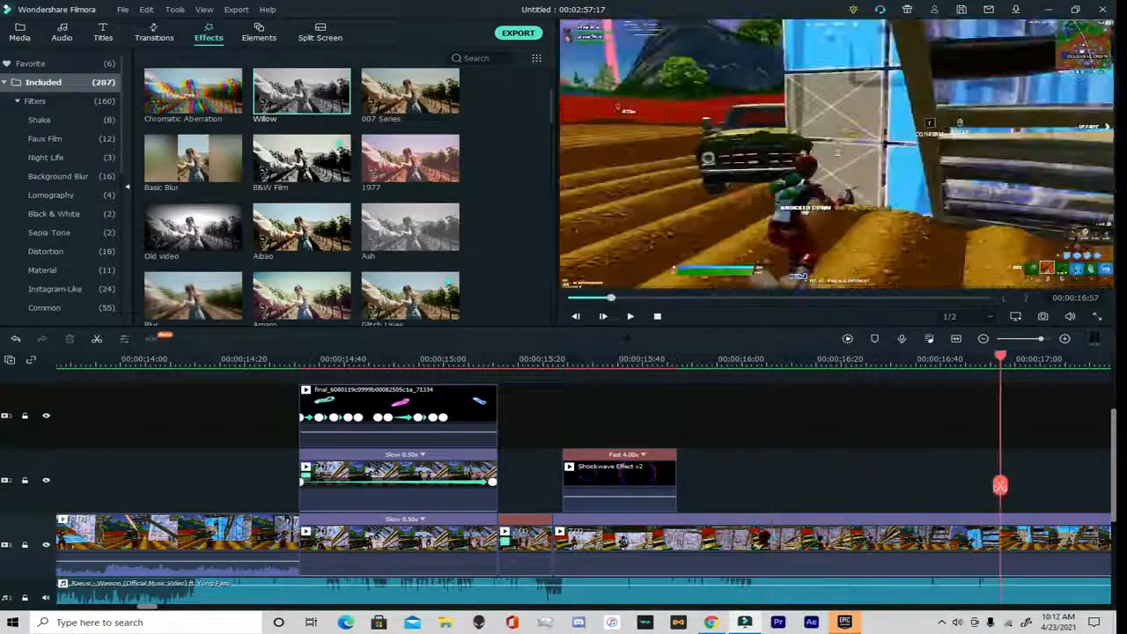
Add a volume keyframe to the song on the first audio track at 00:00:15:14
drag(999, 483, 970, 486)
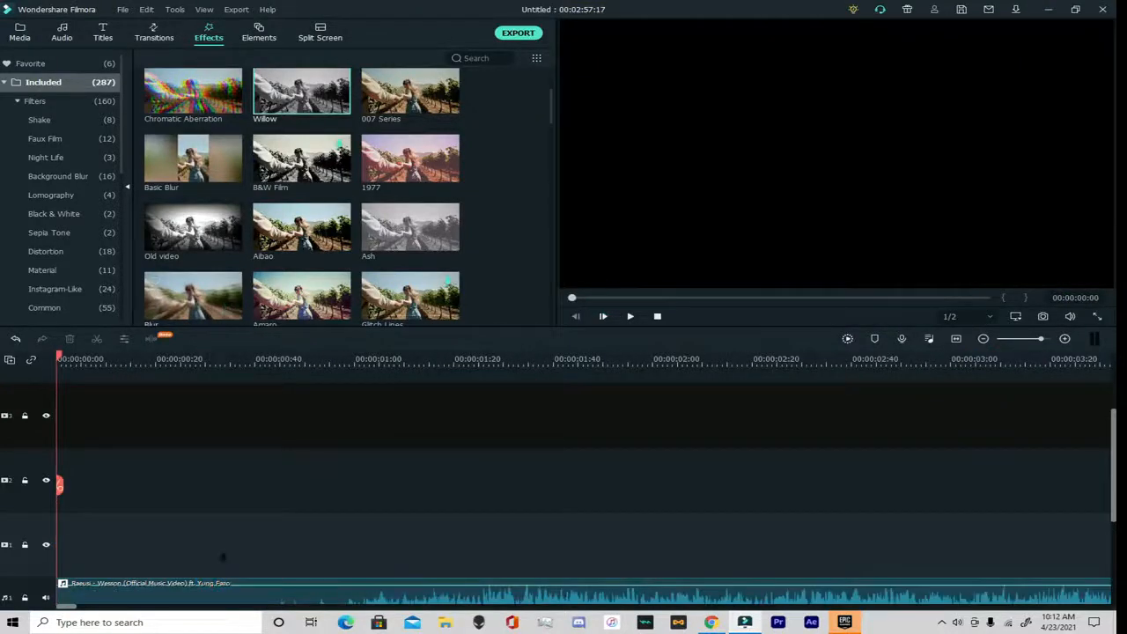
drag(77, 482, 534, 509)
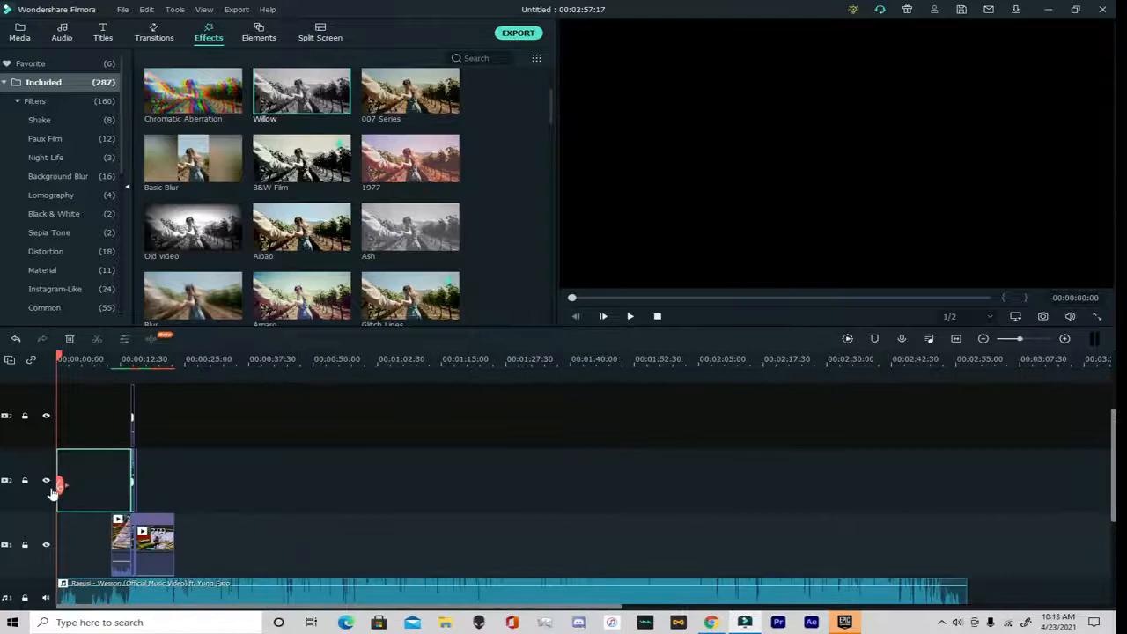
drag(52, 493, 104, 480)
drag(254, 359, 1018, 423)
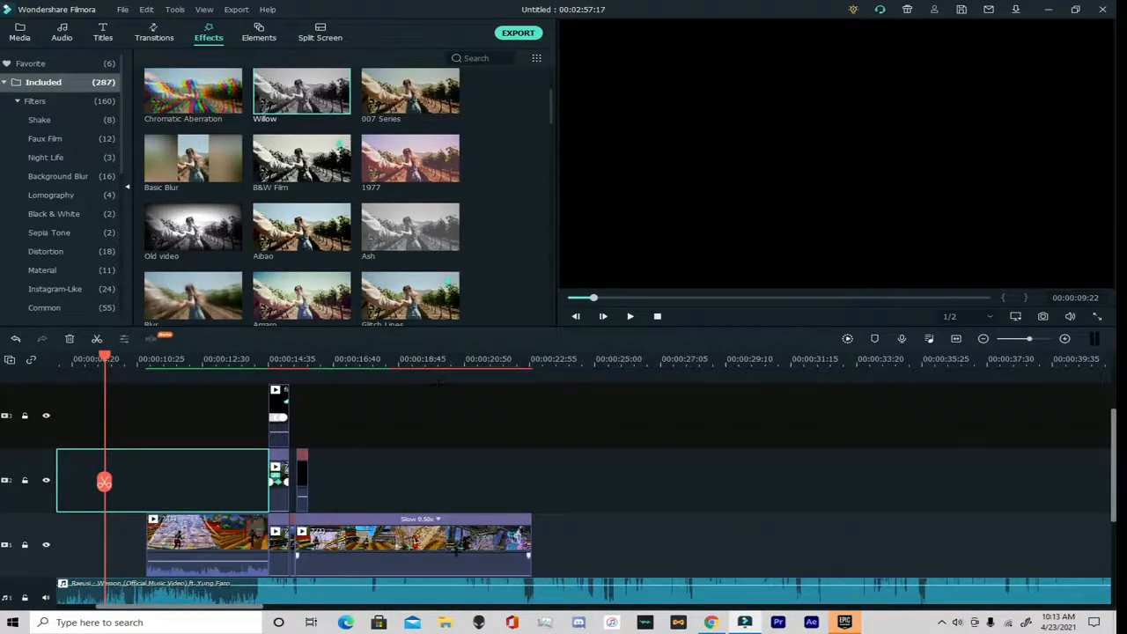
scroll(378, 485, down, 2)
drag(106, 481, 280, 498)
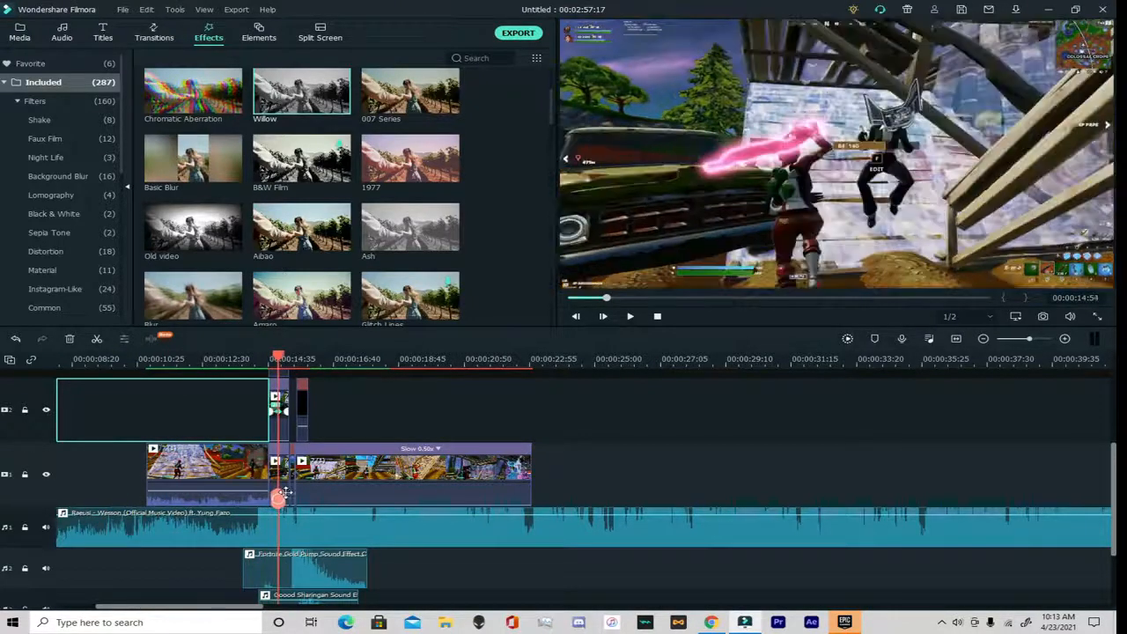
drag(357, 364, 1017, 377)
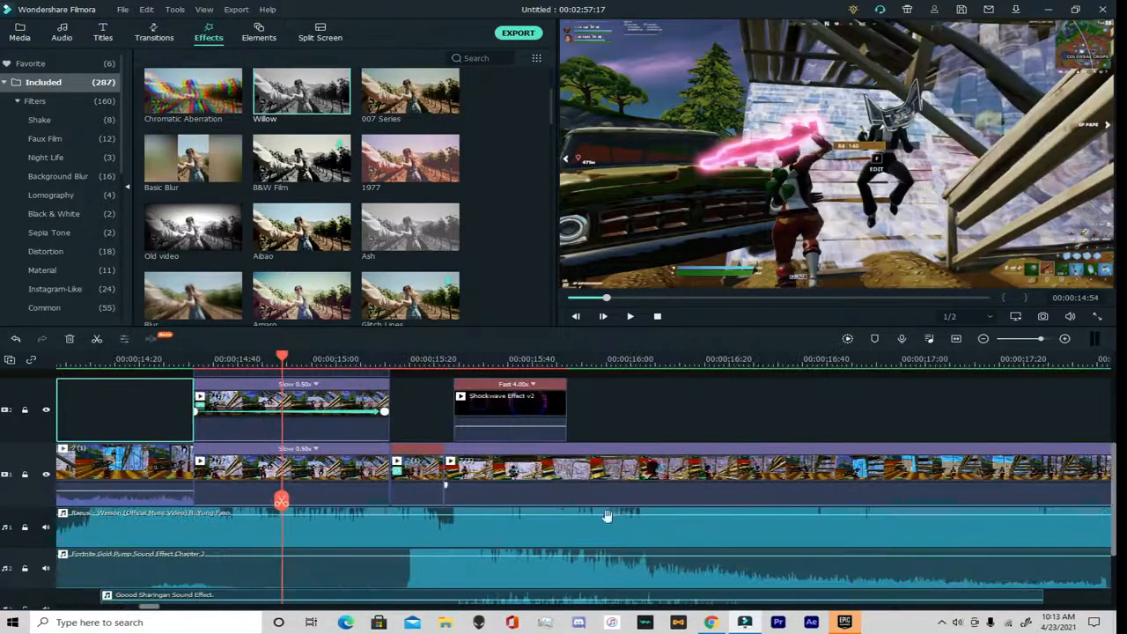
drag(282, 499, 380, 499)
click(418, 531)
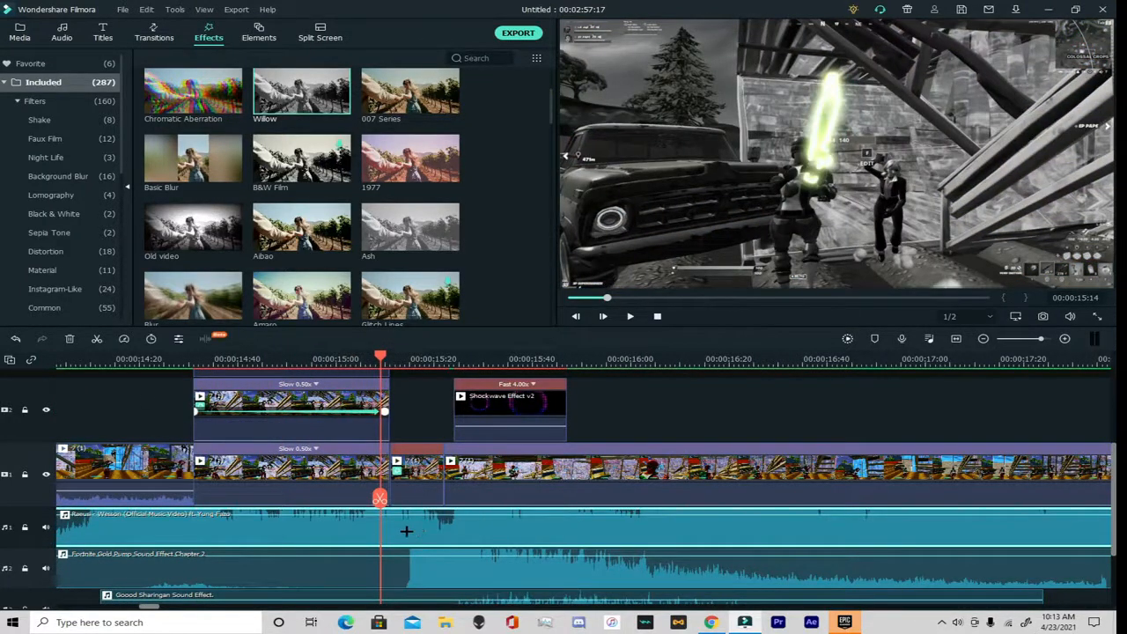
double_click(406, 531)
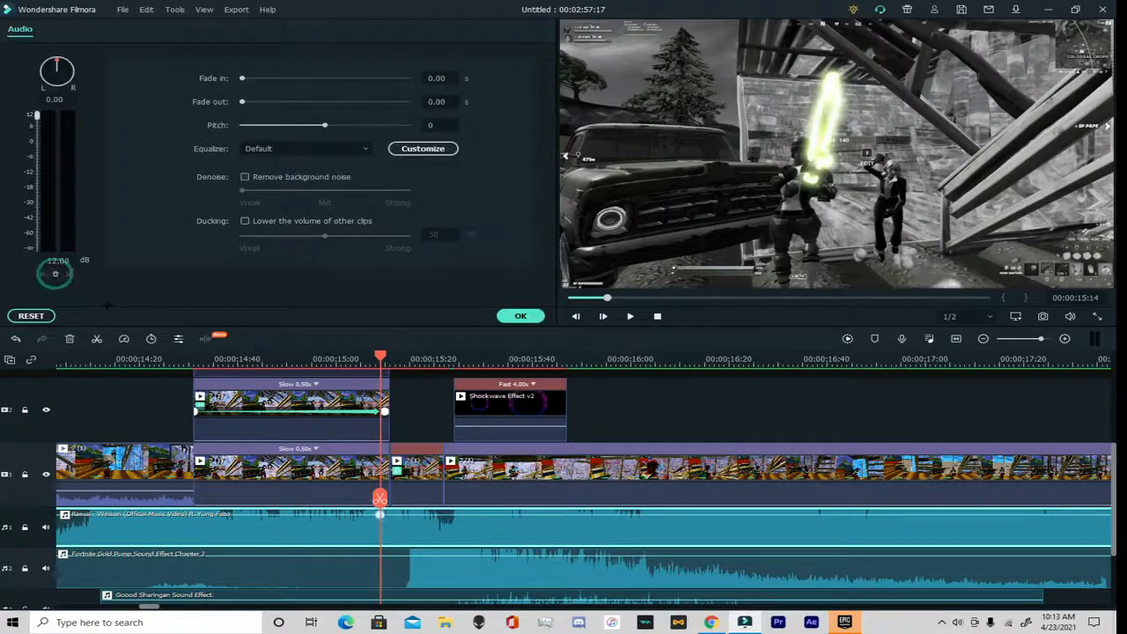
Keyframe the song's volume lower at 00:00:15:25 and back up to 12 dB just before 00:00:15:29
drag(388, 496, 438, 500)
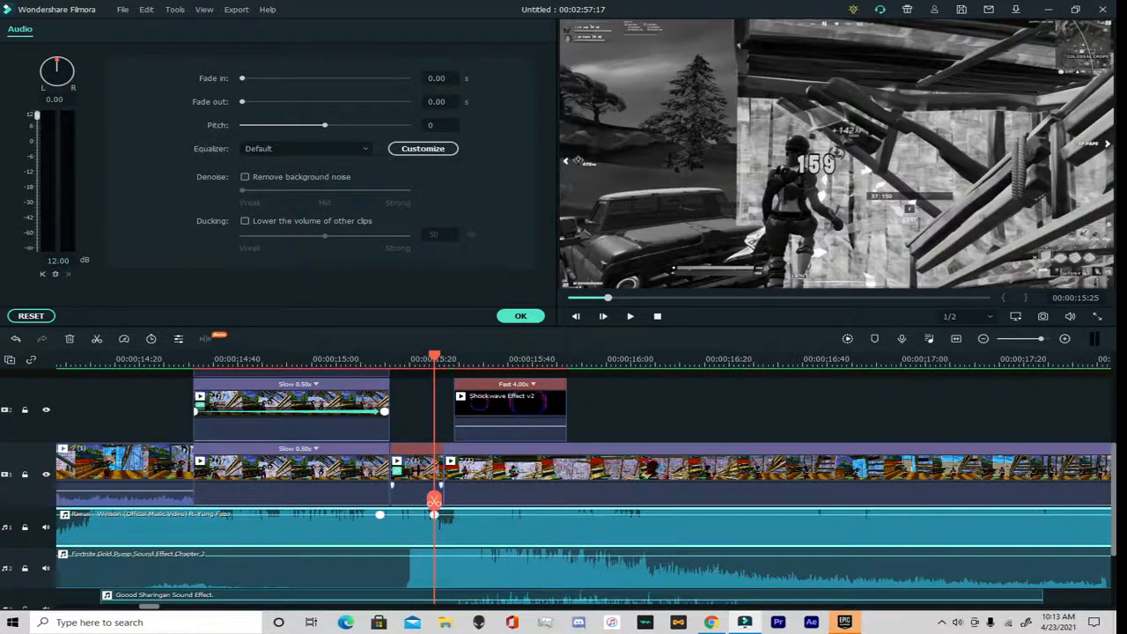
drag(432, 501, 453, 502)
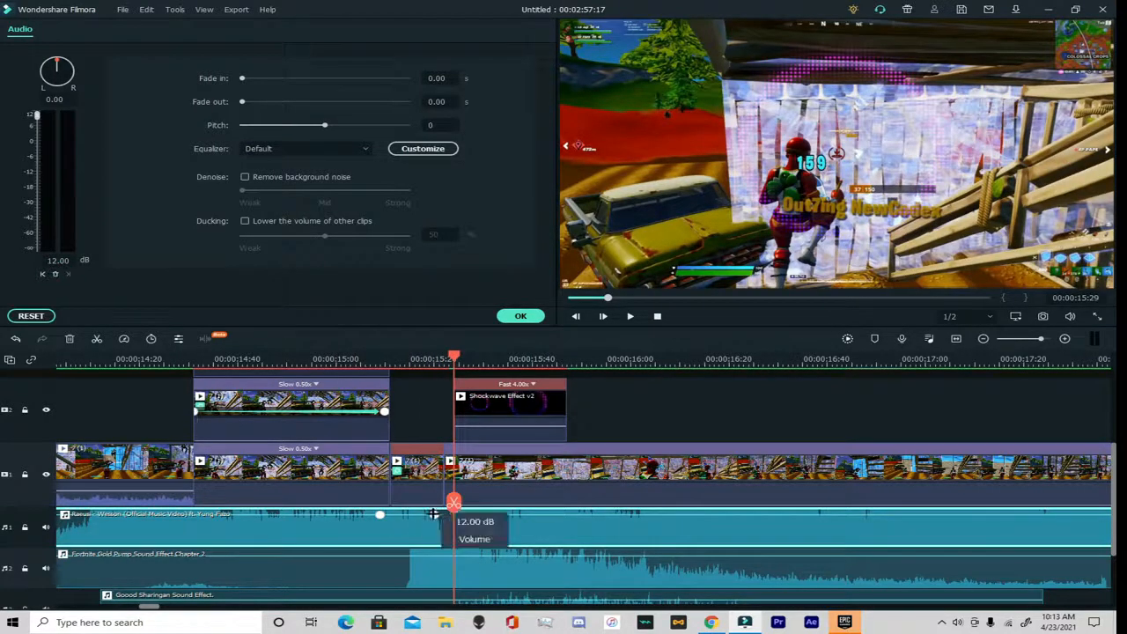
mouse_move(453, 515)
mouse_down()
mouse_move(454, 532)
mouse_move(449, 514)
mouse_up()
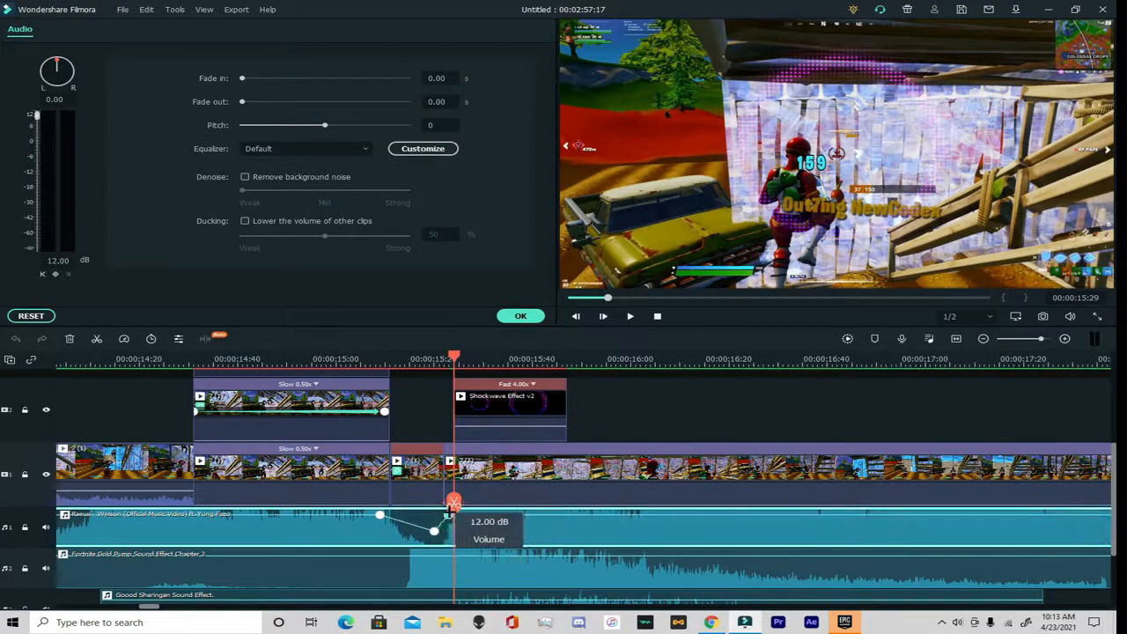
Play back the song's volume dip around the gunshot and close the audio settings
click(360, 507)
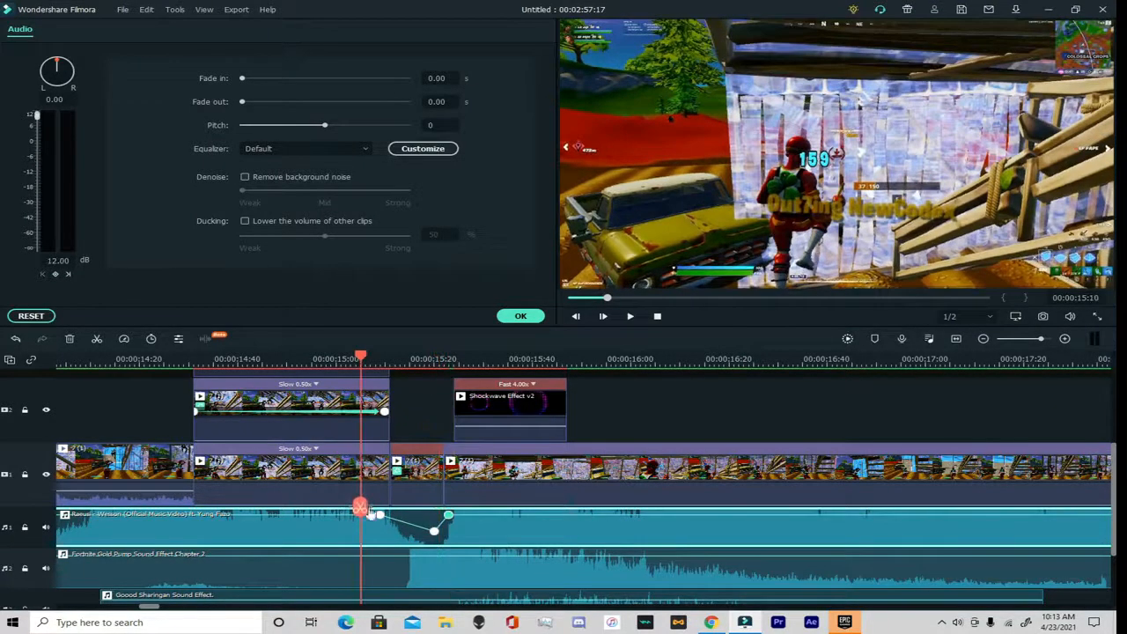
key(space)
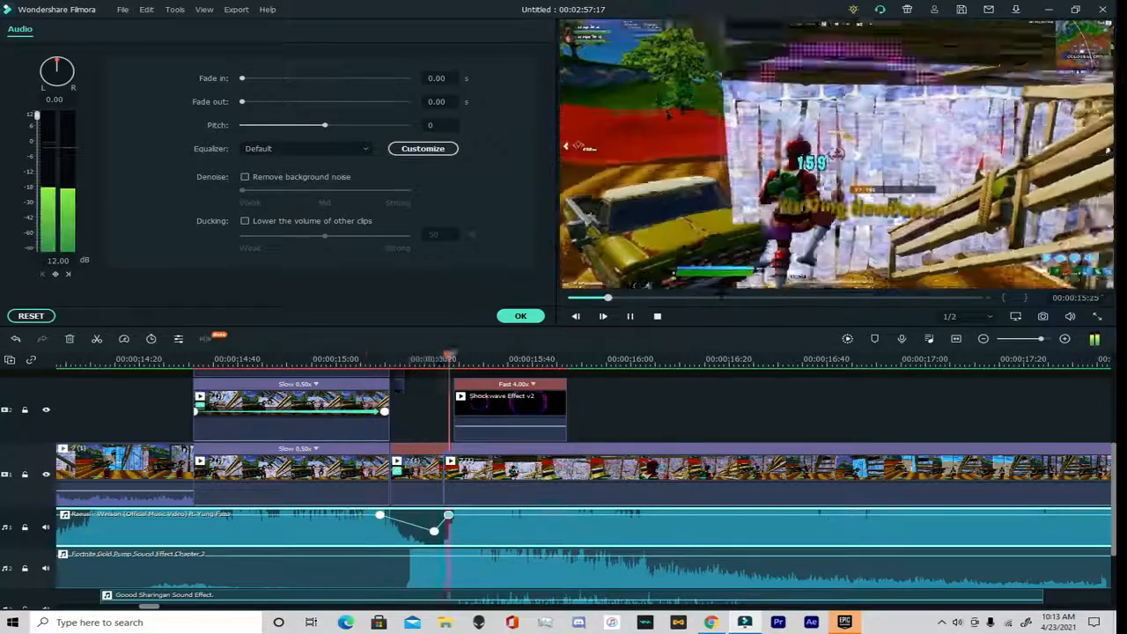
key(space)
drag(635, 509, 139, 475)
key(space)
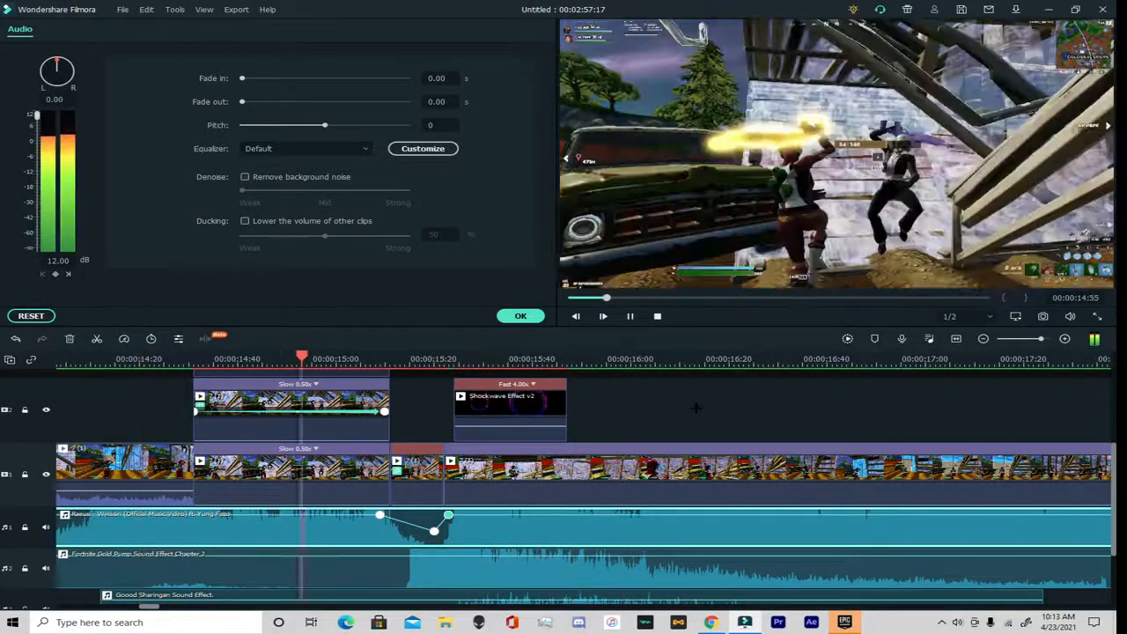
key(space)
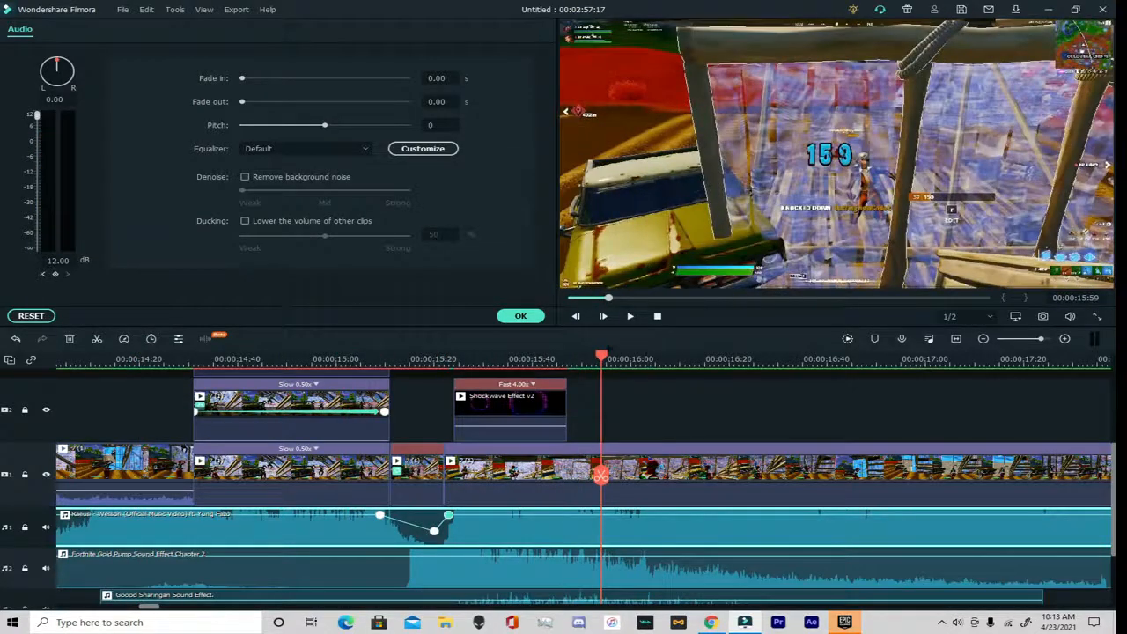
drag(599, 471, 301, 475)
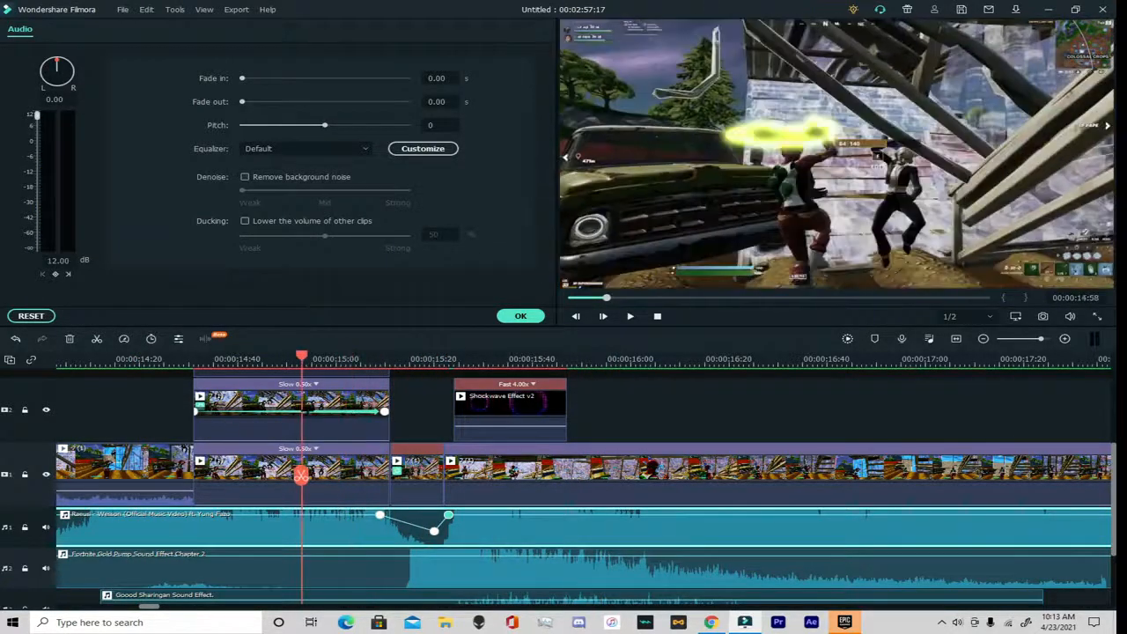
click(515, 314)
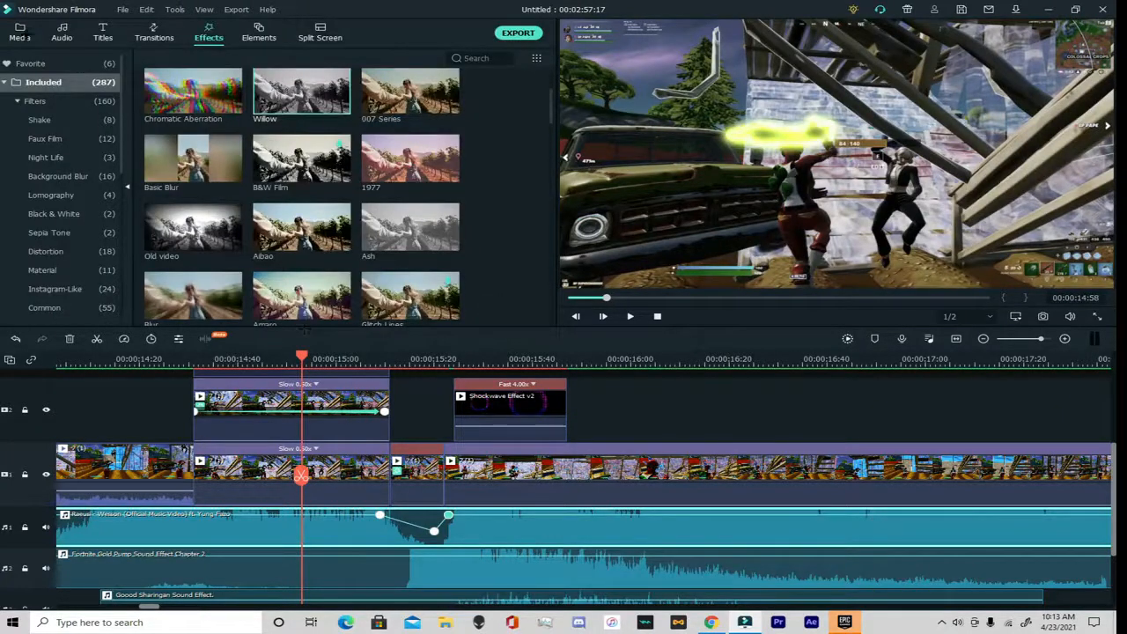
Shift the gameplay segments and their effects later so the first gameplay segment starts at about 00:00:11:48
click(20, 34)
click(513, 251)
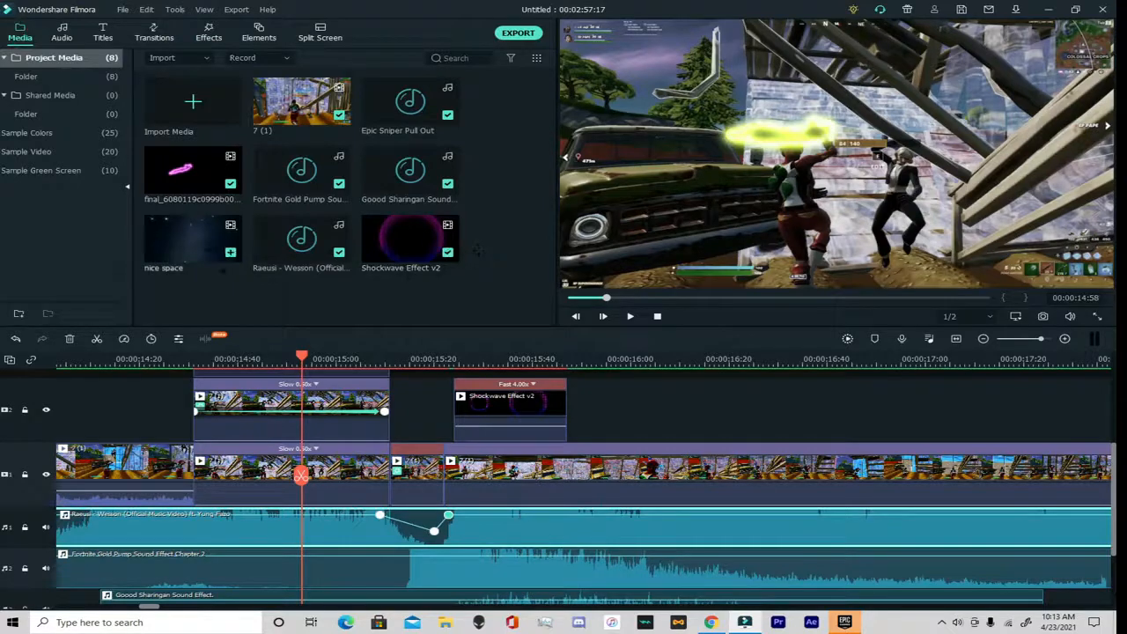
scroll(439, 391, left, 10)
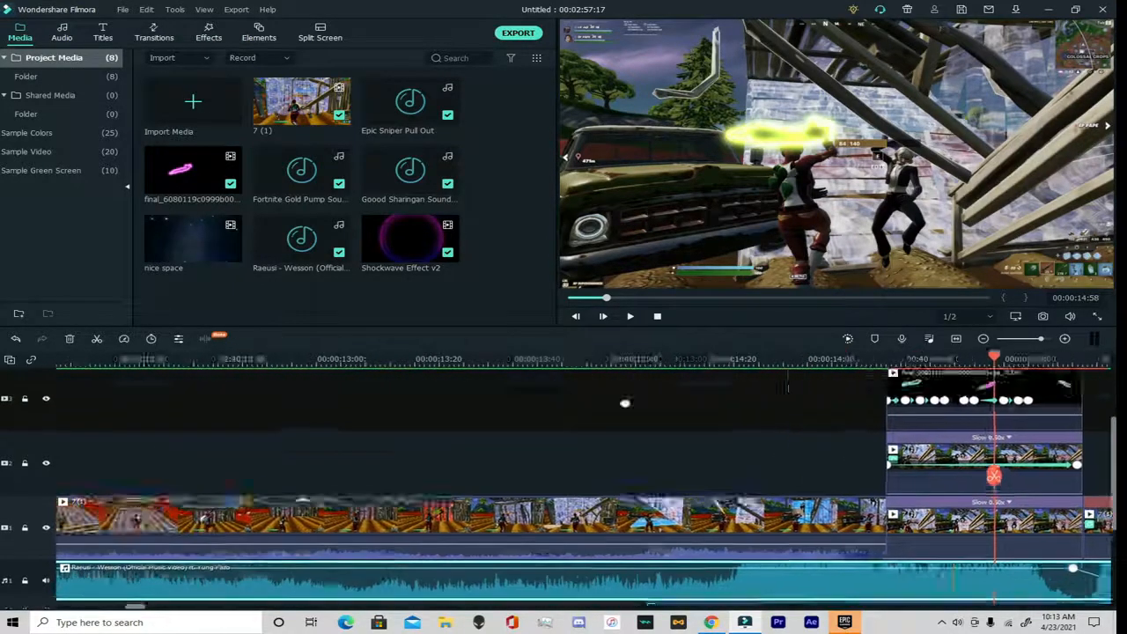
drag(504, 445, 830, 408)
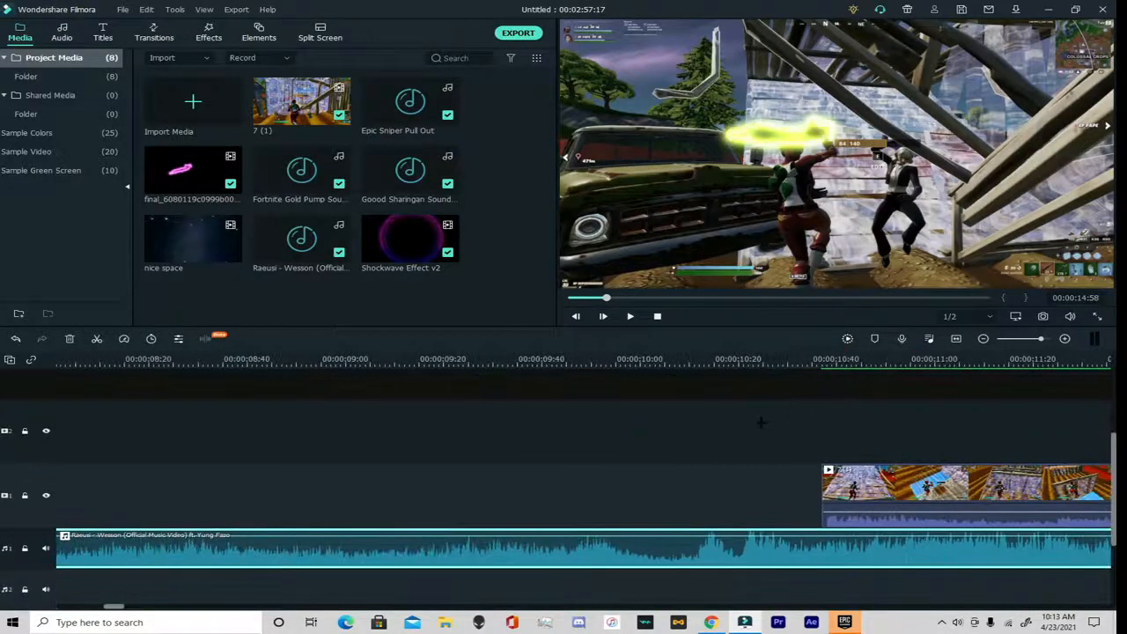
drag(696, 421, 425, 415)
click(564, 462)
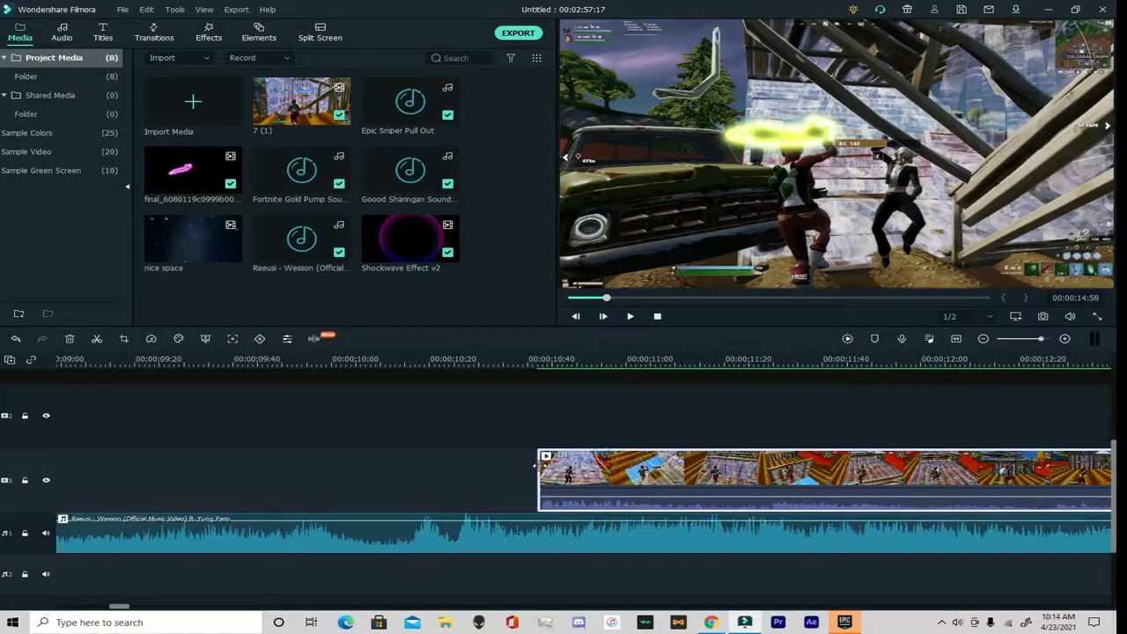
drag(535, 464, 866, 478)
drag(685, 447, 19, 335)
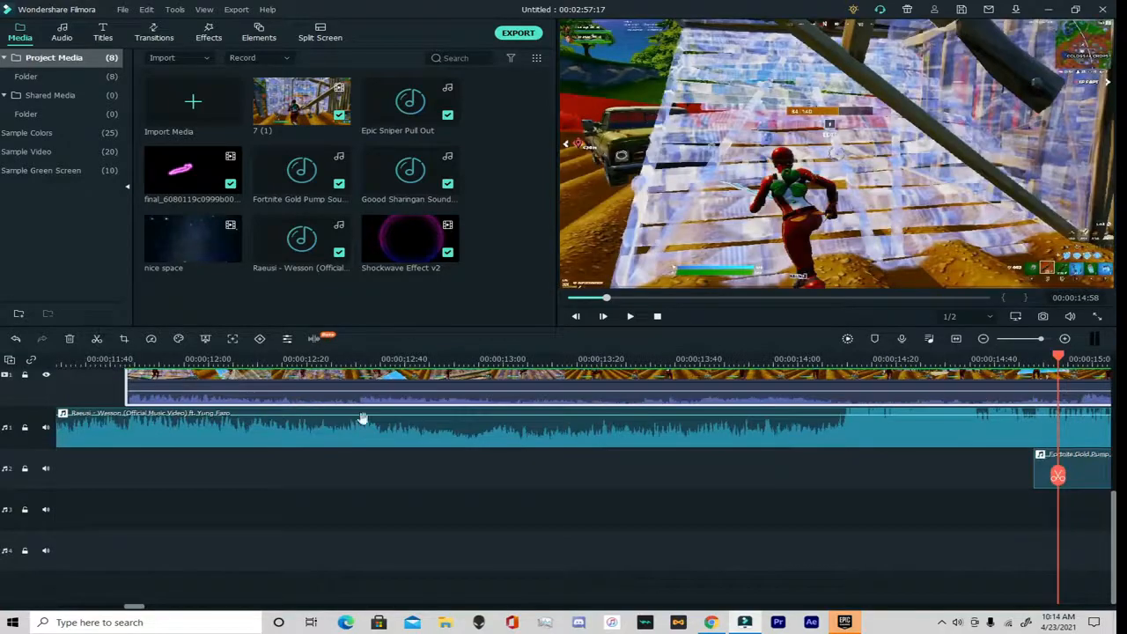
drag(525, 564, 556, 618)
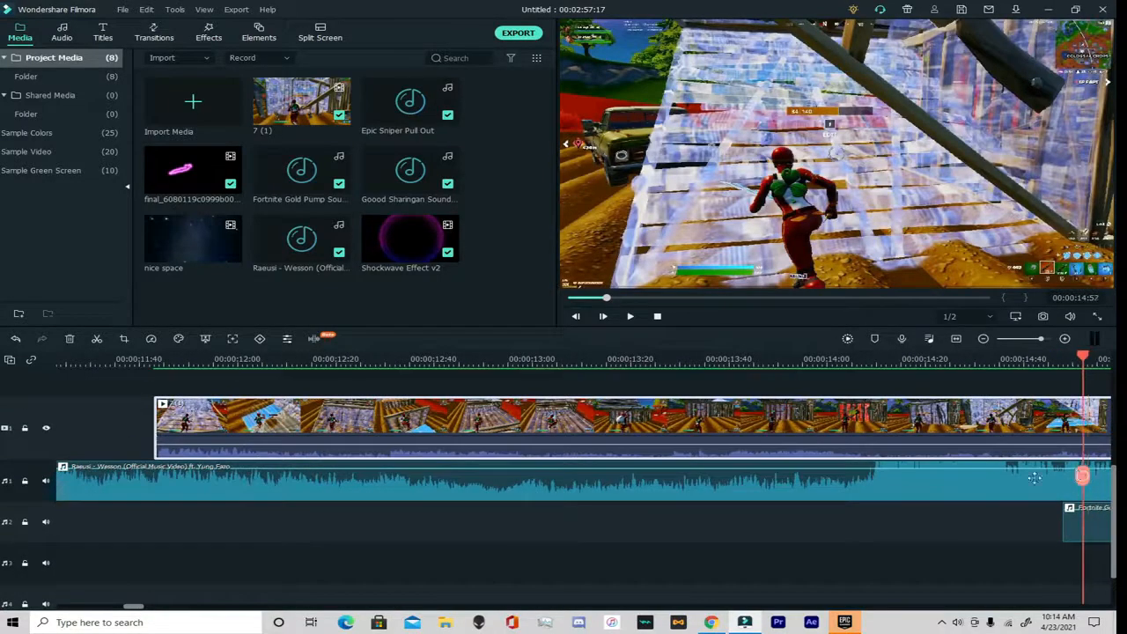
Split the first gameplay segment at 00:00:12:50 and select the piece before the cut
drag(1087, 476, 458, 407)
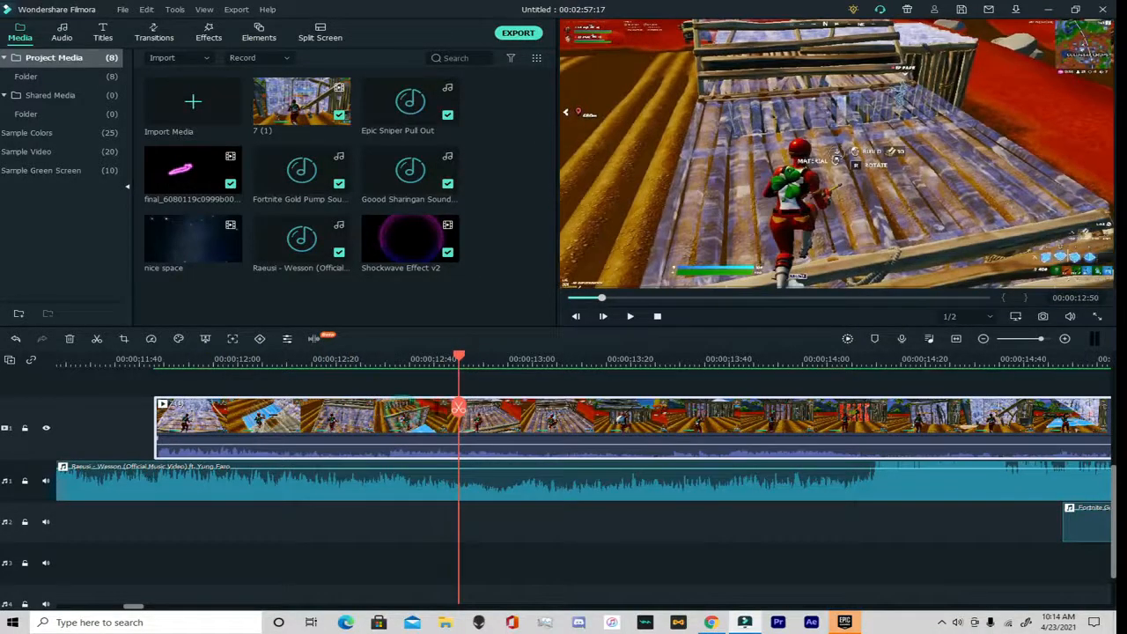
click(456, 408)
click(420, 411)
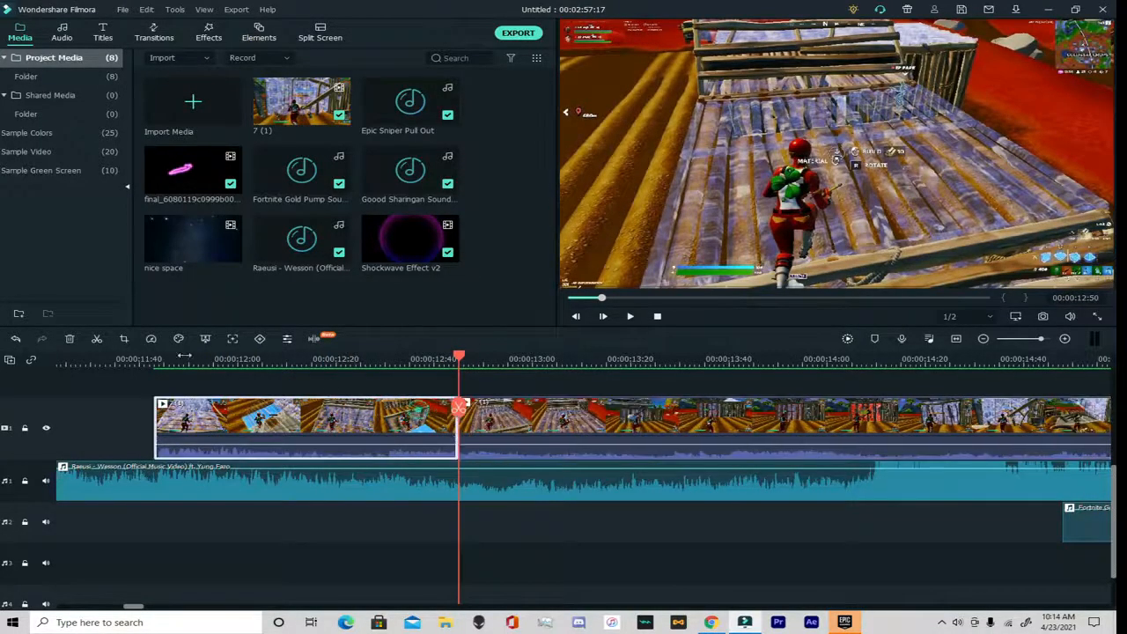
click(70, 340)
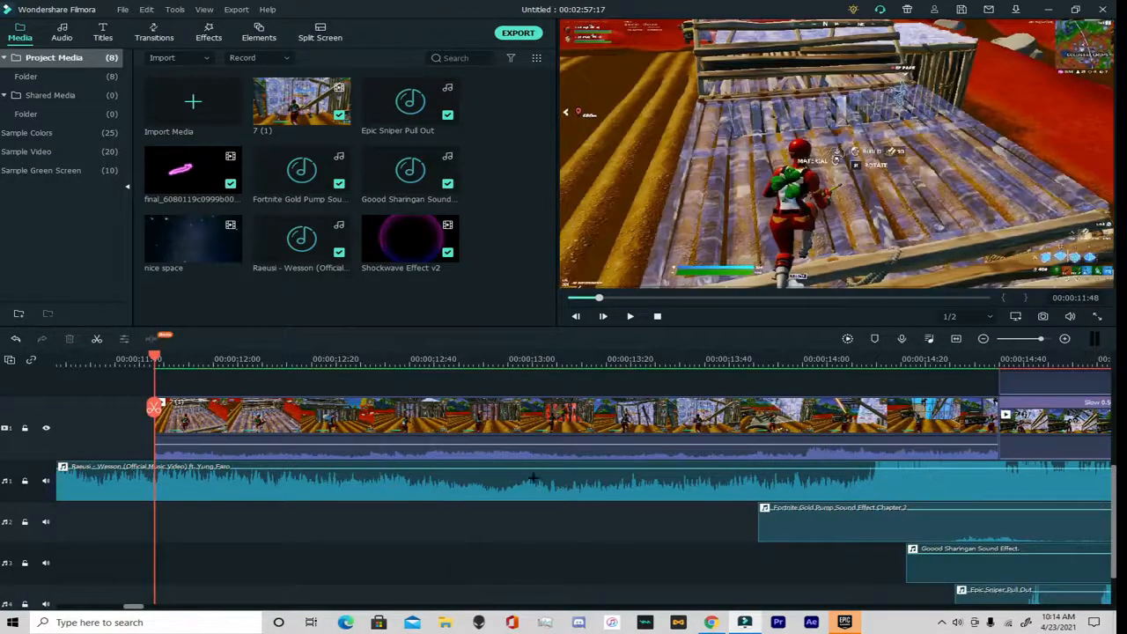
click(15, 338)
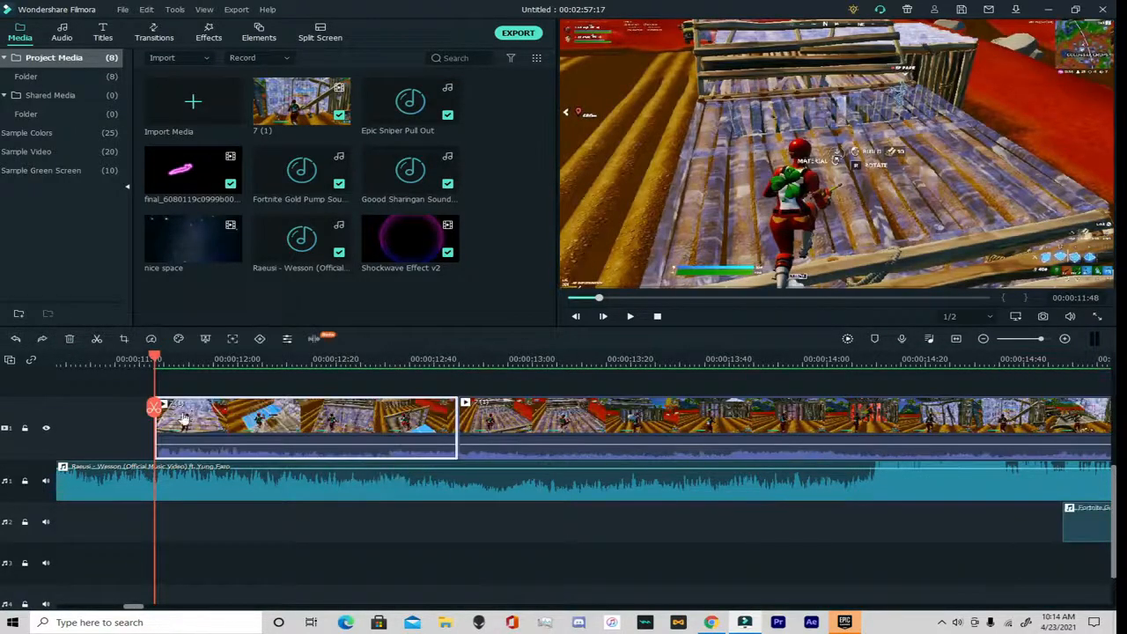
scroll(529, 538, down, 1)
scroll(491, 531, up, 1)
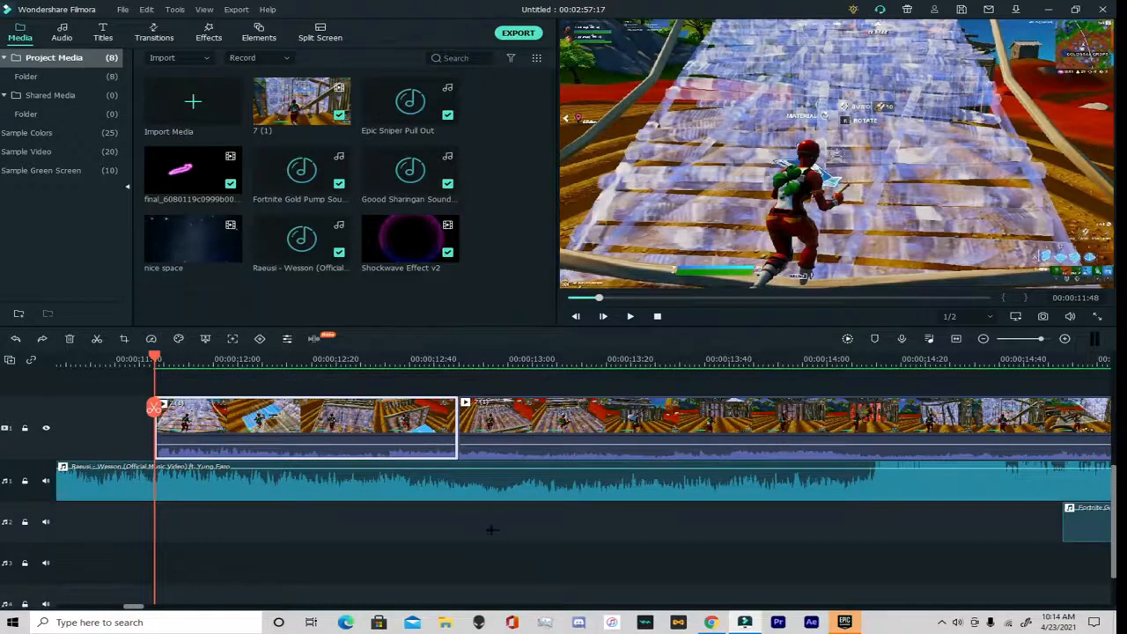
Split the song on the first audio track at 00:00:11:48, where the gameplay begins
click(248, 476)
click(154, 407)
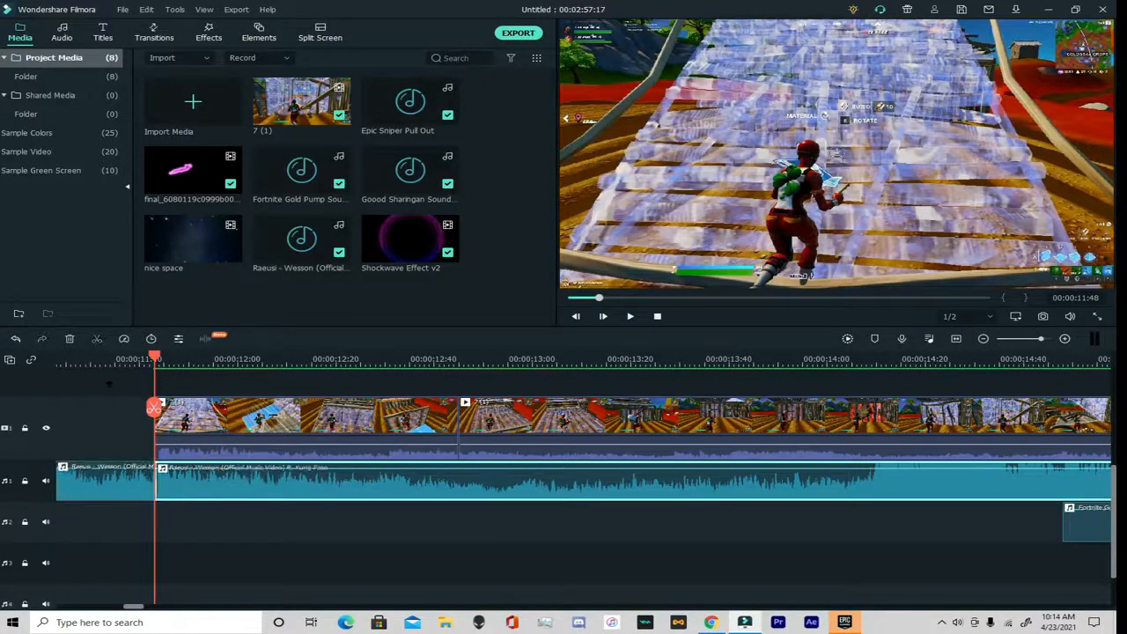
click(258, 391)
click(133, 406)
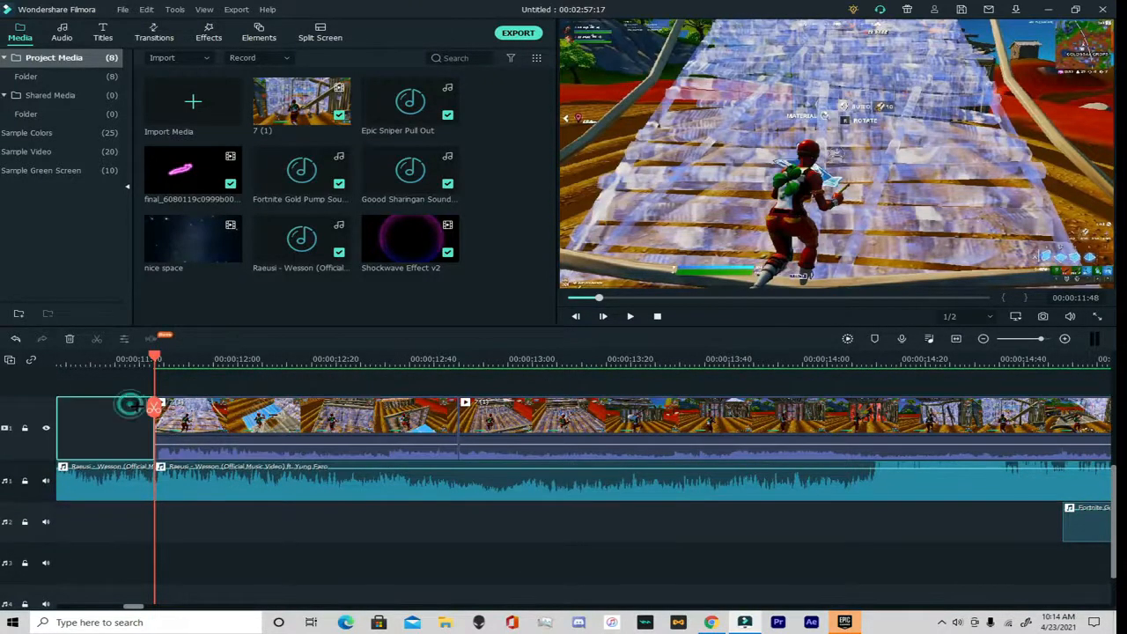
drag(154, 412, 458, 463)
click(460, 464)
drag(422, 518, 86, 382)
click(70, 339)
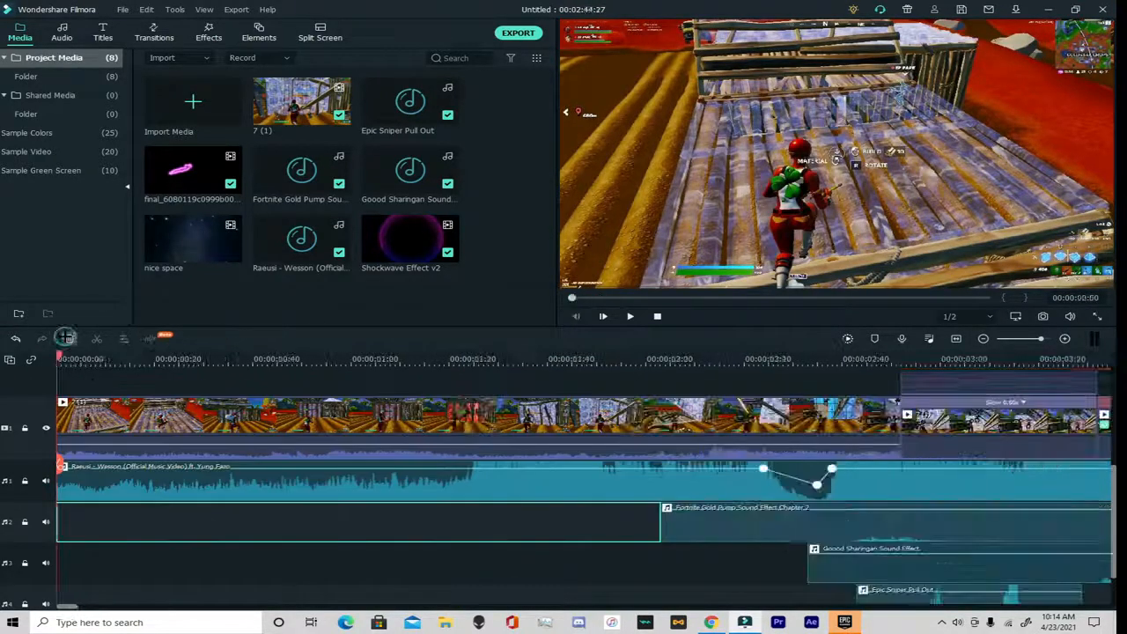
key(space)
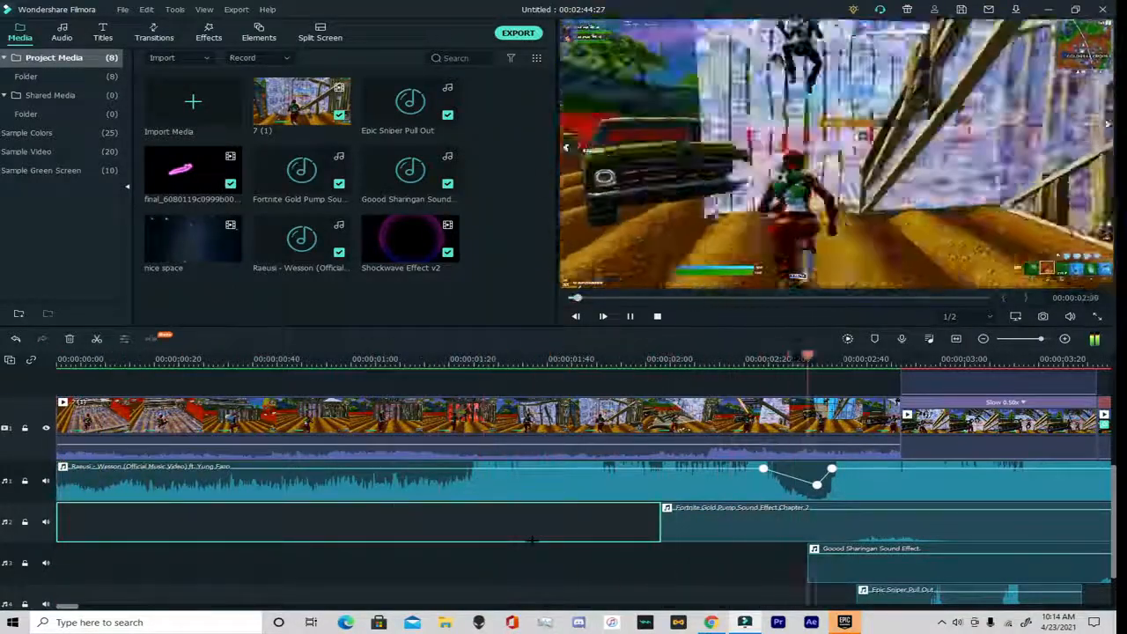
key(space)
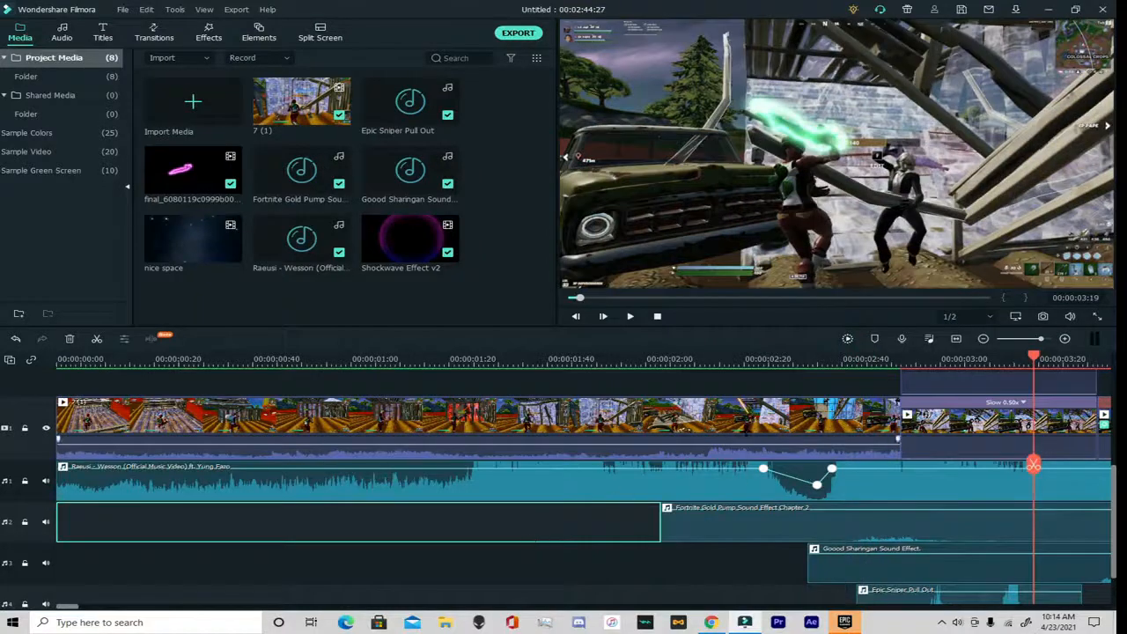
drag(1034, 465, 832, 468)
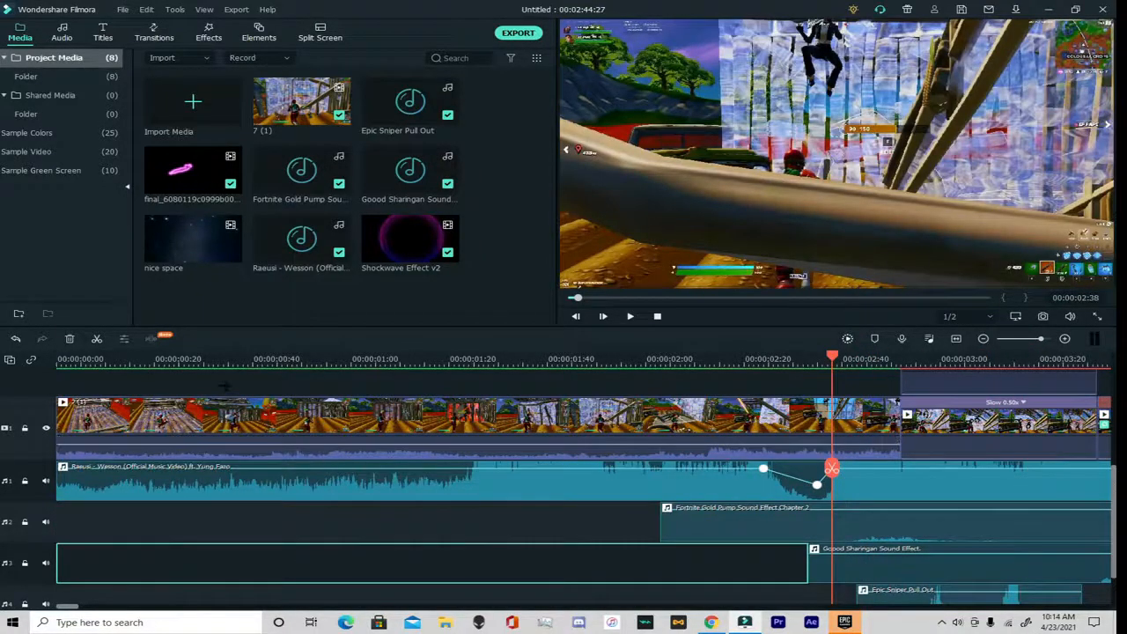
drag(224, 386, 1107, 440)
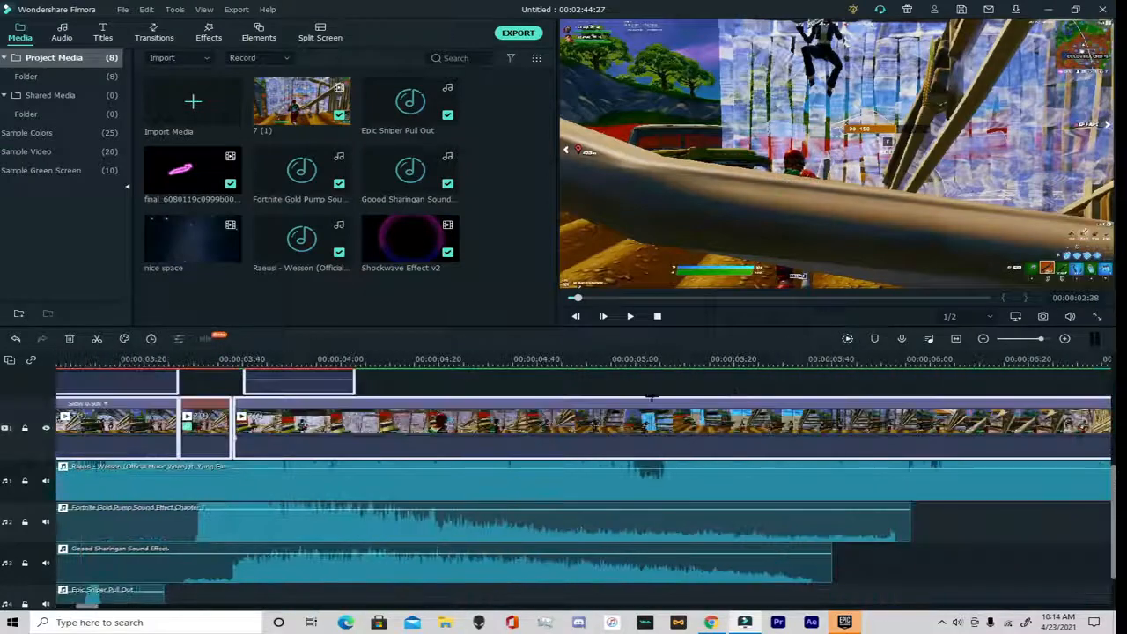
drag(636, 424, 583, 436)
drag(455, 443, 457, 440)
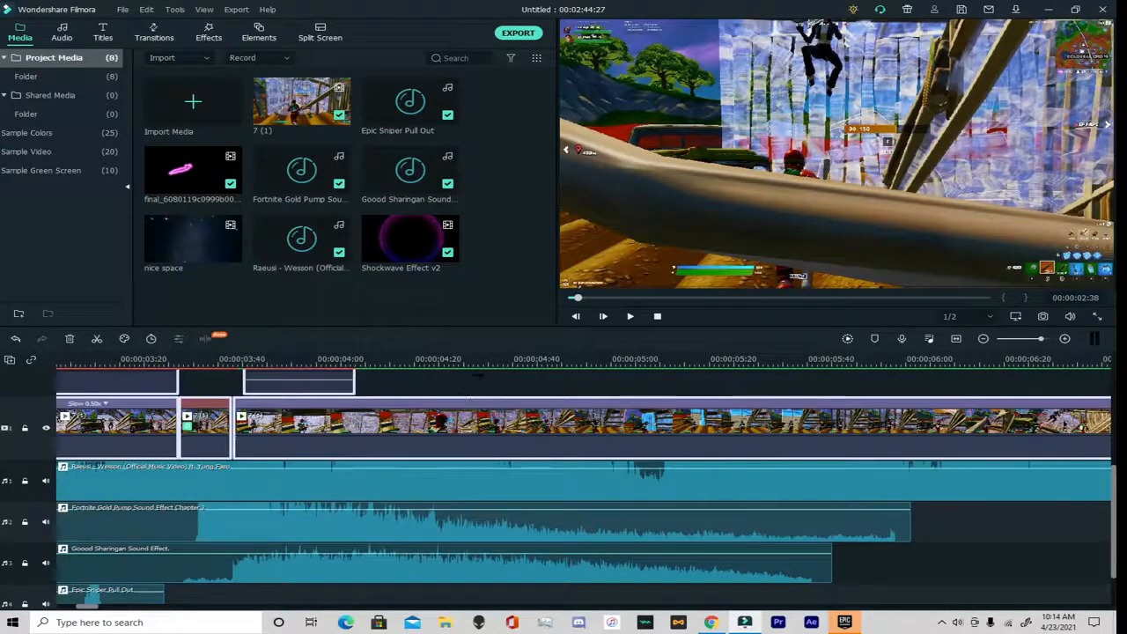
click(475, 378)
drag(625, 392, 988, 415)
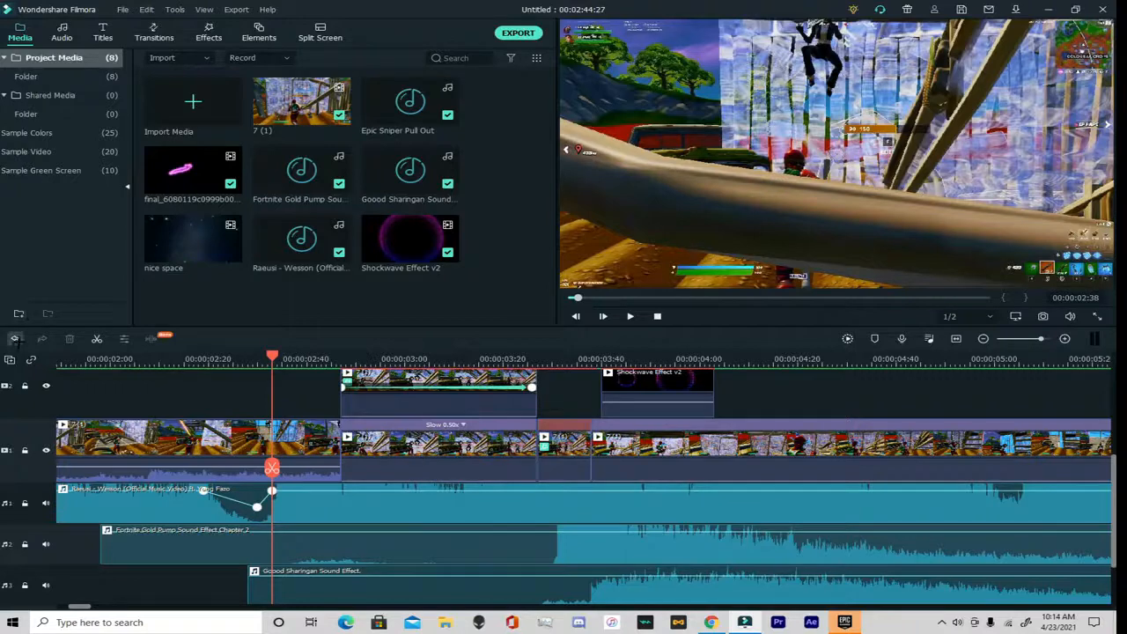
click(372, 376)
scroll(372, 367, down, 5)
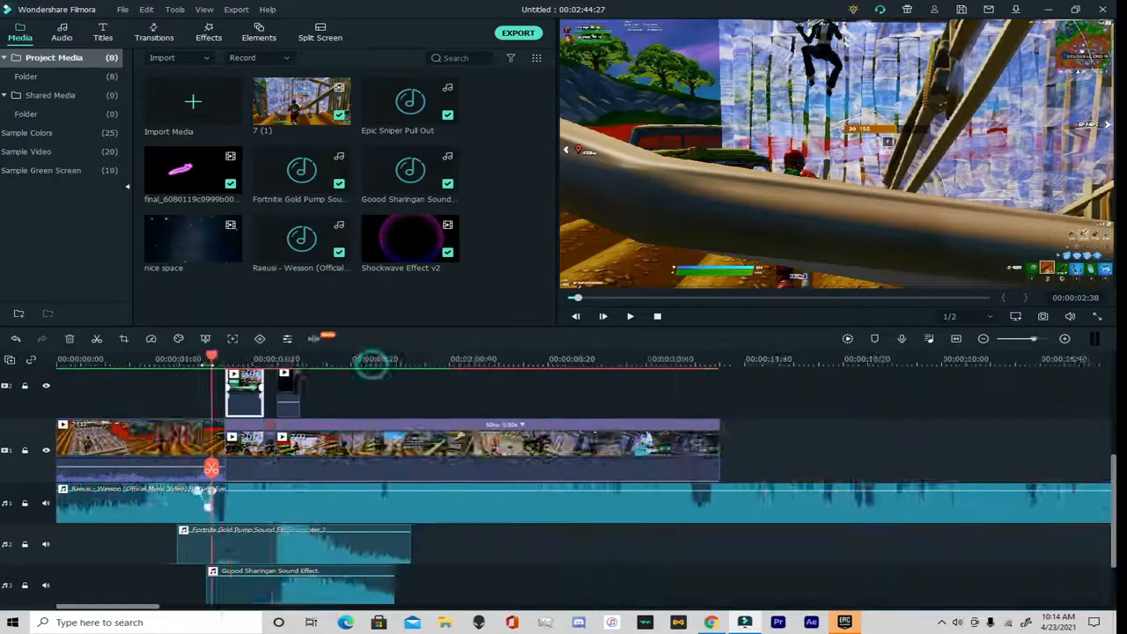
drag(508, 449, 716, 512)
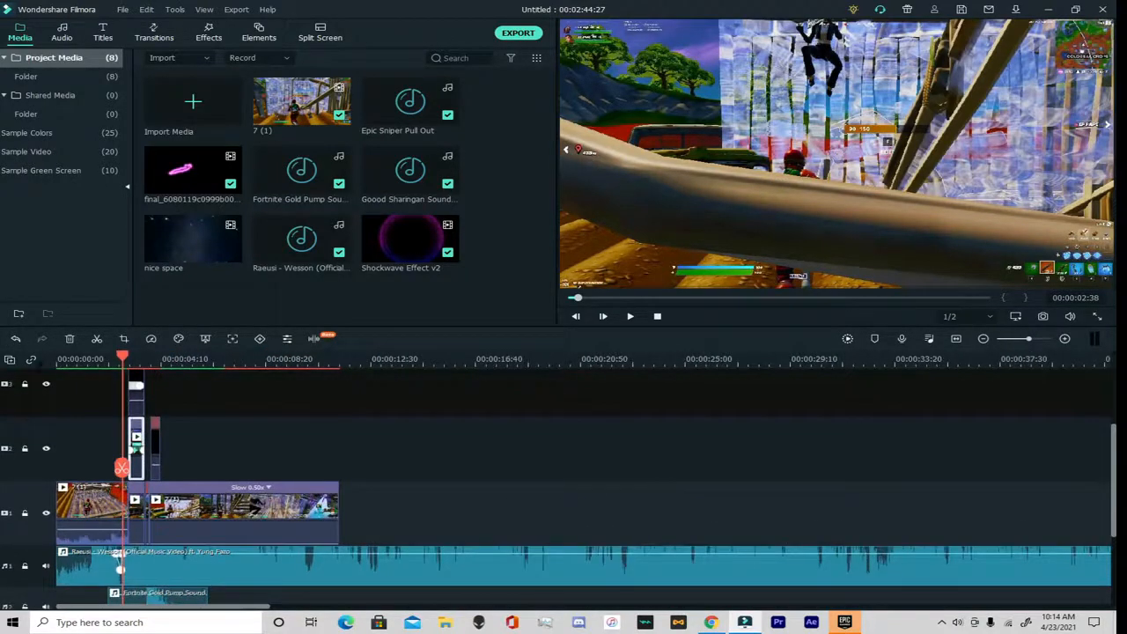
click(18, 338)
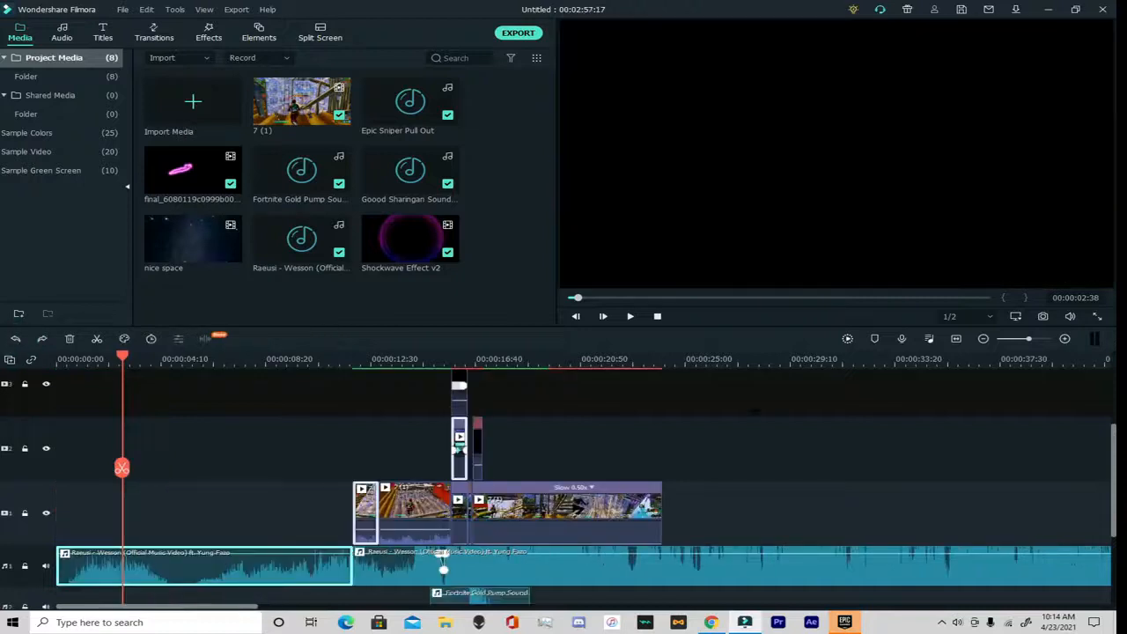
Play the song's opening, split it at 00:00:05:39, and ripple delete the part before the cut
click(755, 408)
key(space)
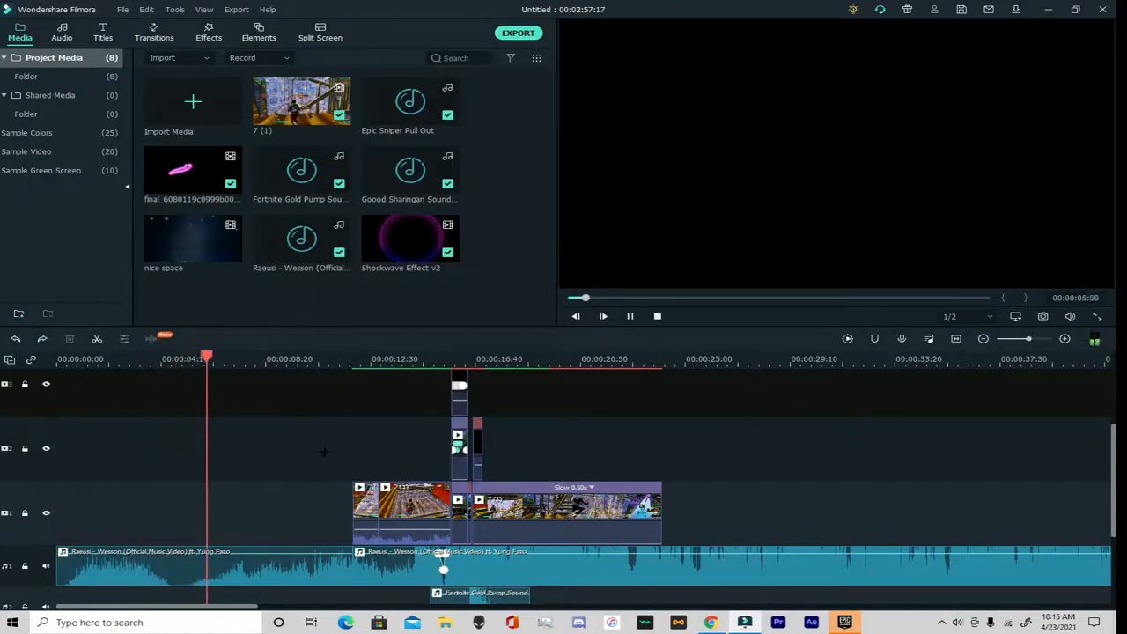
key(space)
click(263, 577)
drag(210, 470, 198, 472)
click(197, 471)
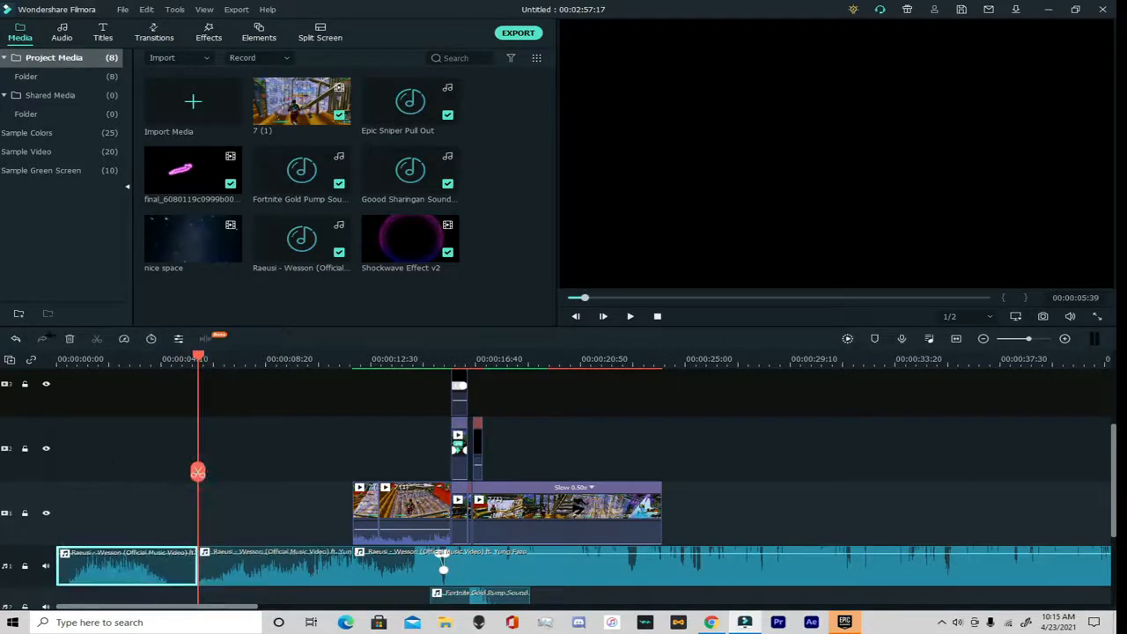
key(Delete)
Play into the gameplay and ripple delete its short first segment
key(space)
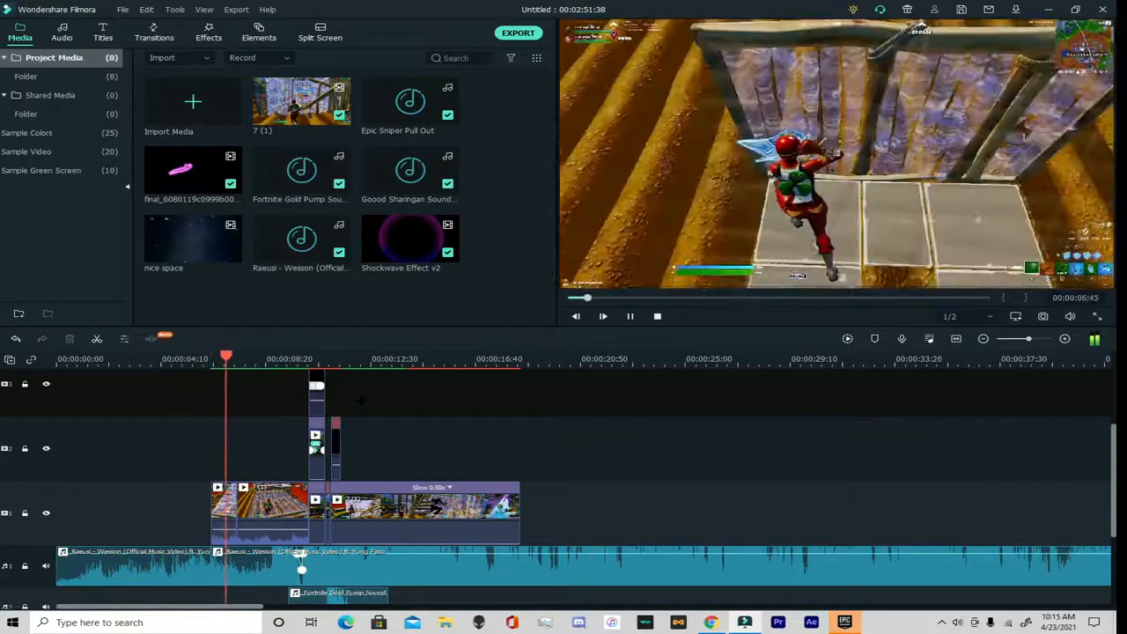
click(233, 511)
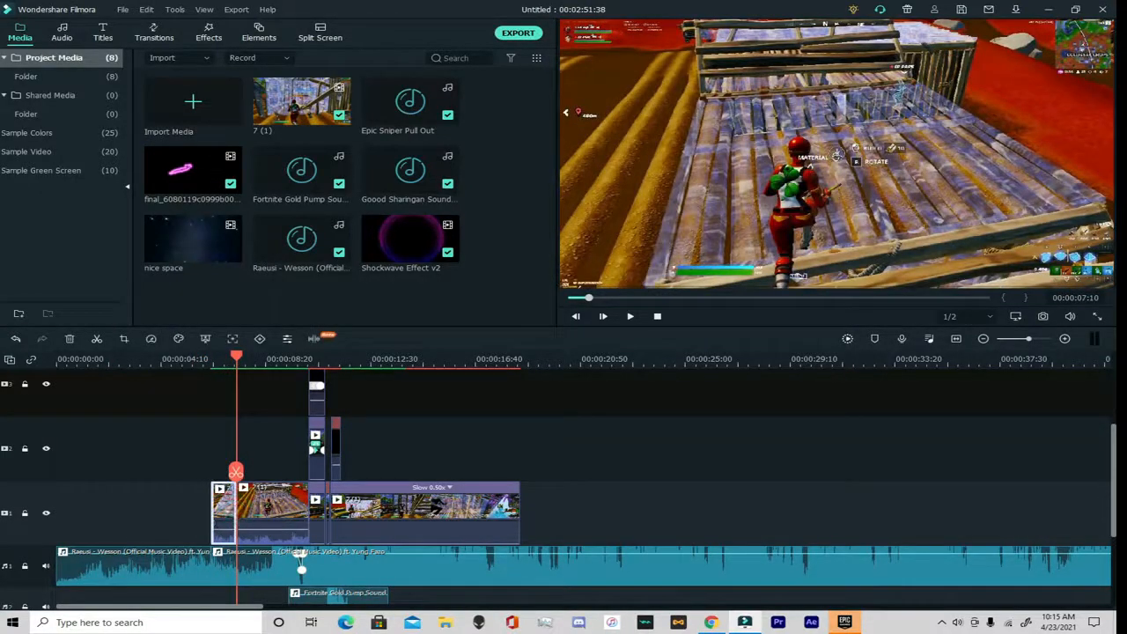
key(Delete)
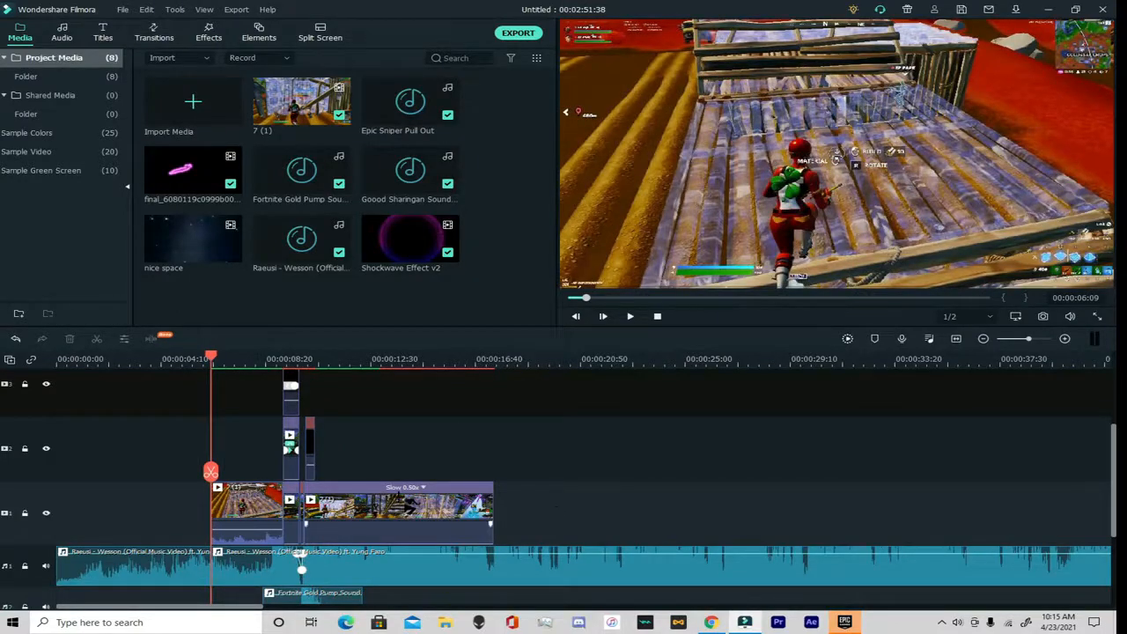
Review the edit, split the song's opening section at 00:00:03:27, and ripple delete the part before the cut
key(space)
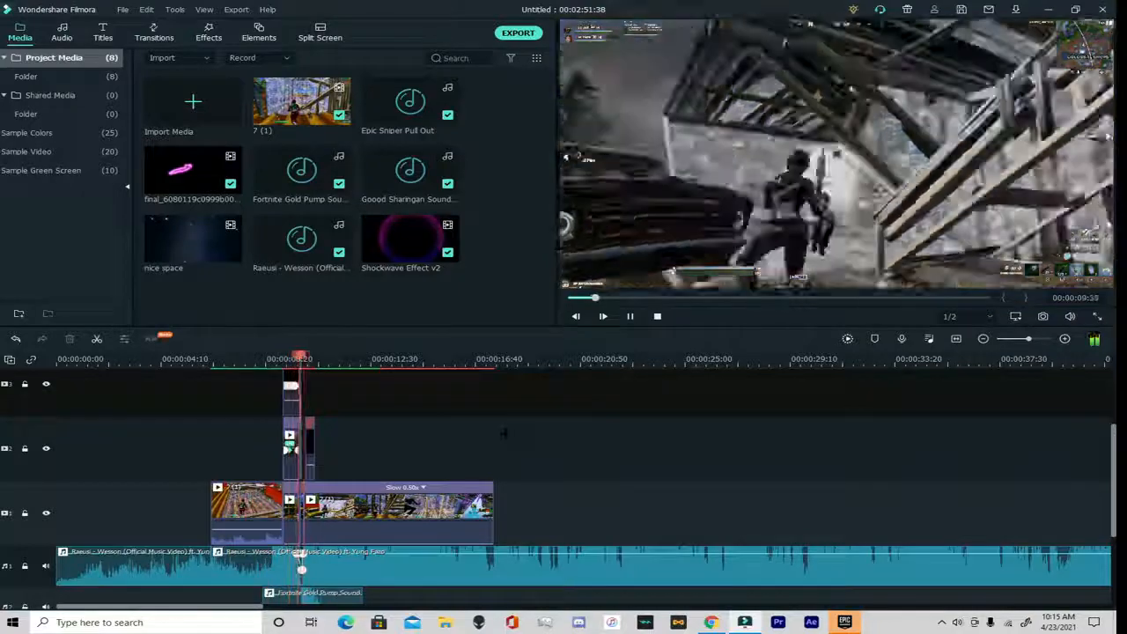
key(space)
drag(332, 488, 144, 510)
click(95, 569)
click(144, 509)
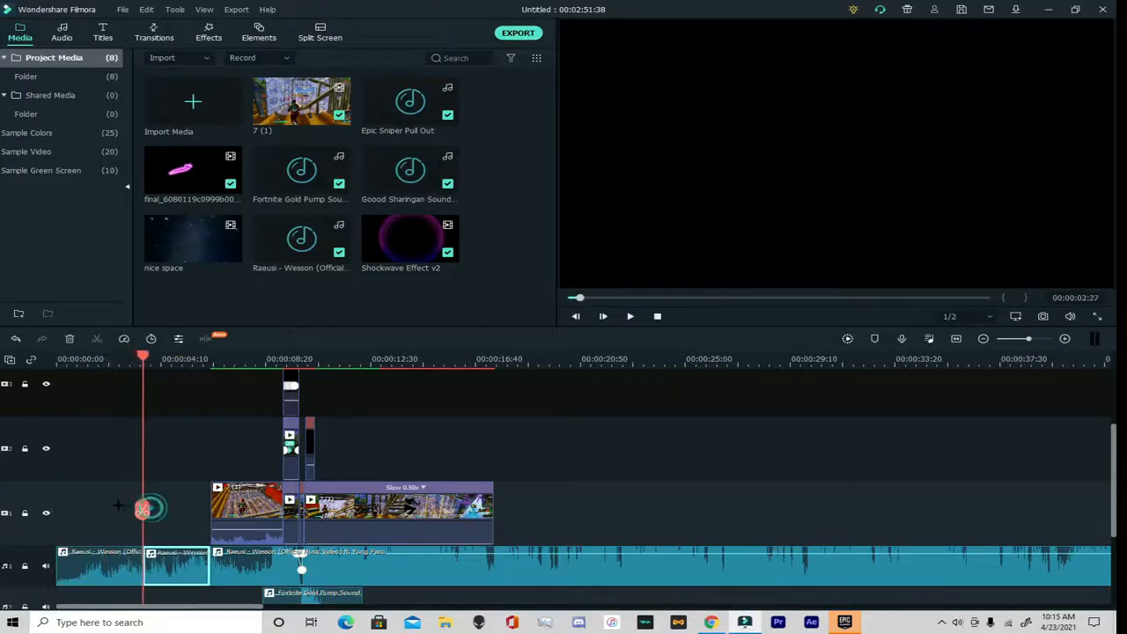
click(123, 570)
click(69, 338)
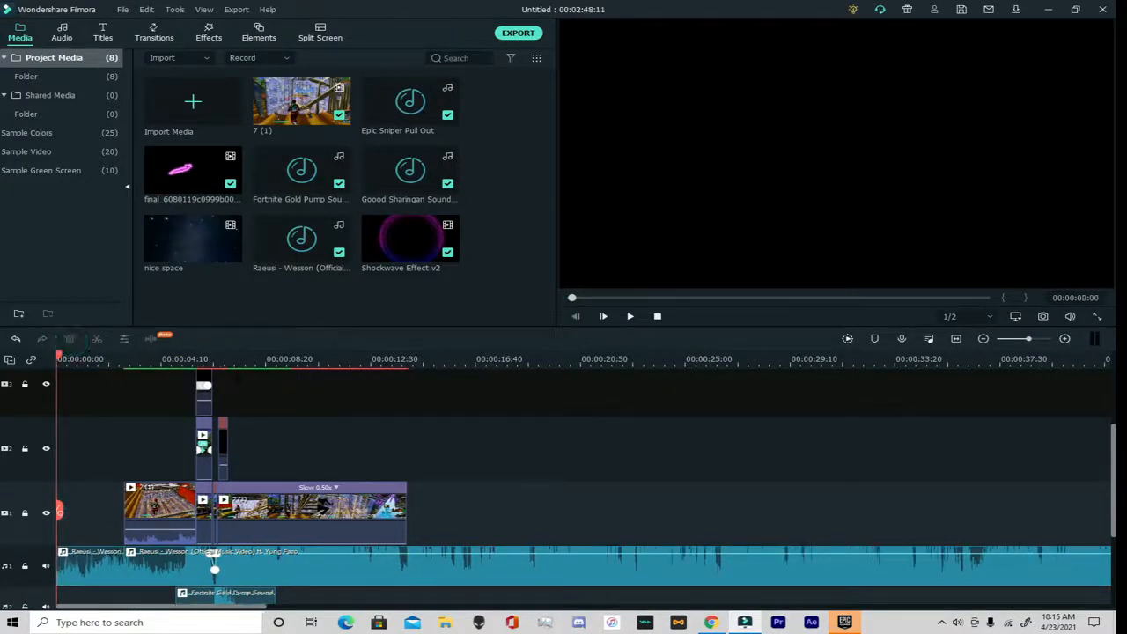
Add the nice space clip at the start of the first video track, trimmed to end where the gameplay begins
drag(44, 355, 59, 414)
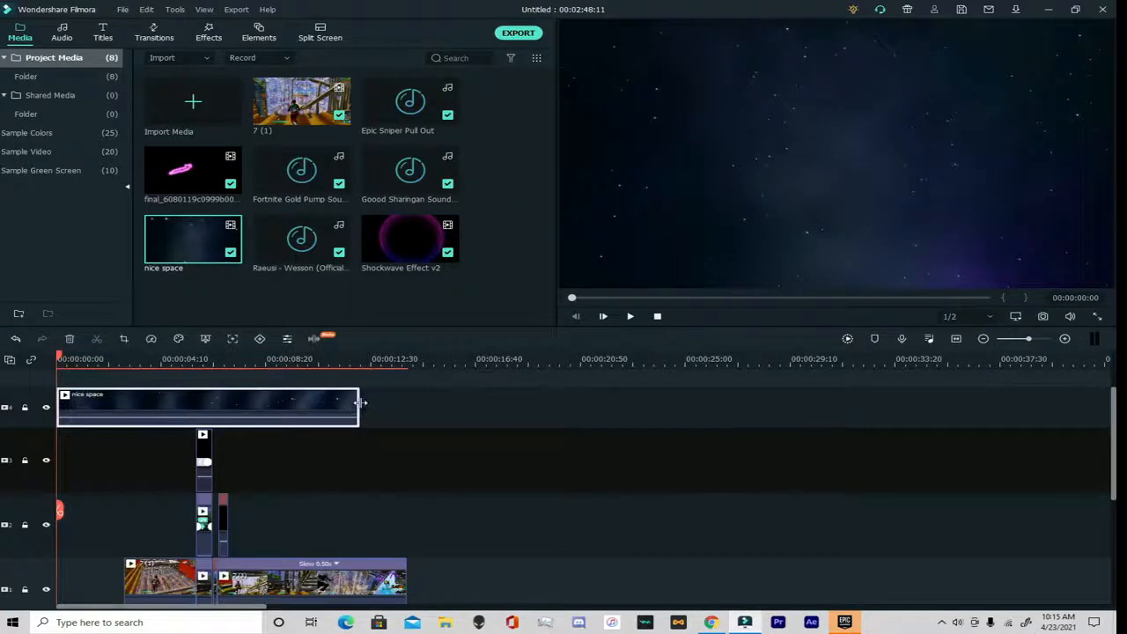
drag(360, 403, 121, 478)
drag(96, 414, 58, 572)
scroll(88, 503, down, 2)
drag(103, 468, 109, 448)
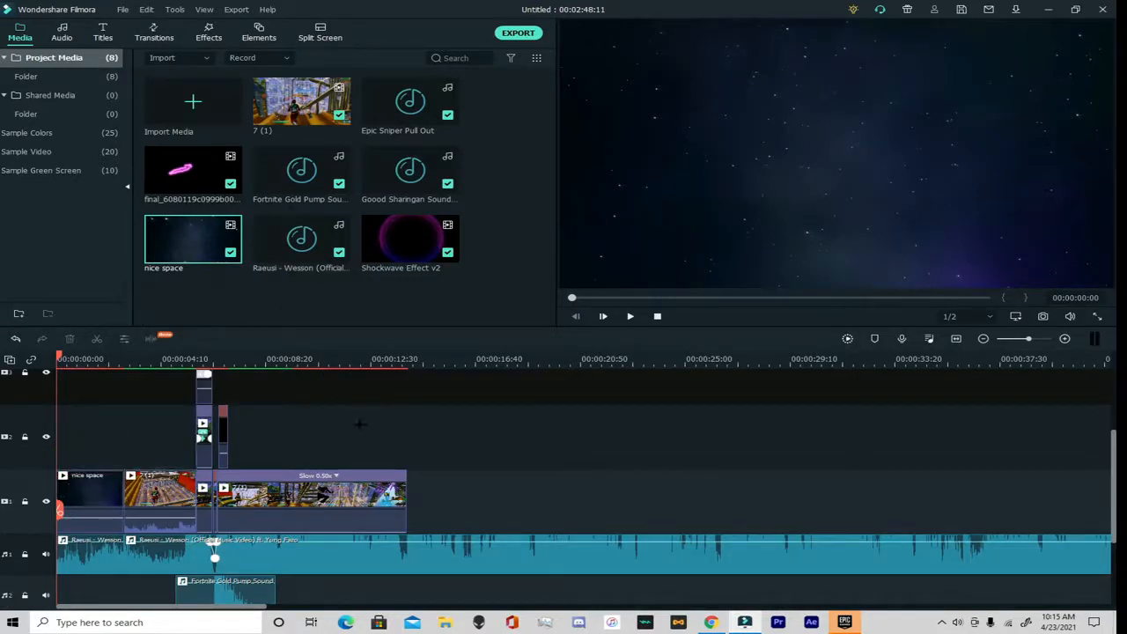
Preview the intro, take a snapshot of the gameplay's opening frame at 00:00:02:43, and reveal the image file in File Explorer
key(space)
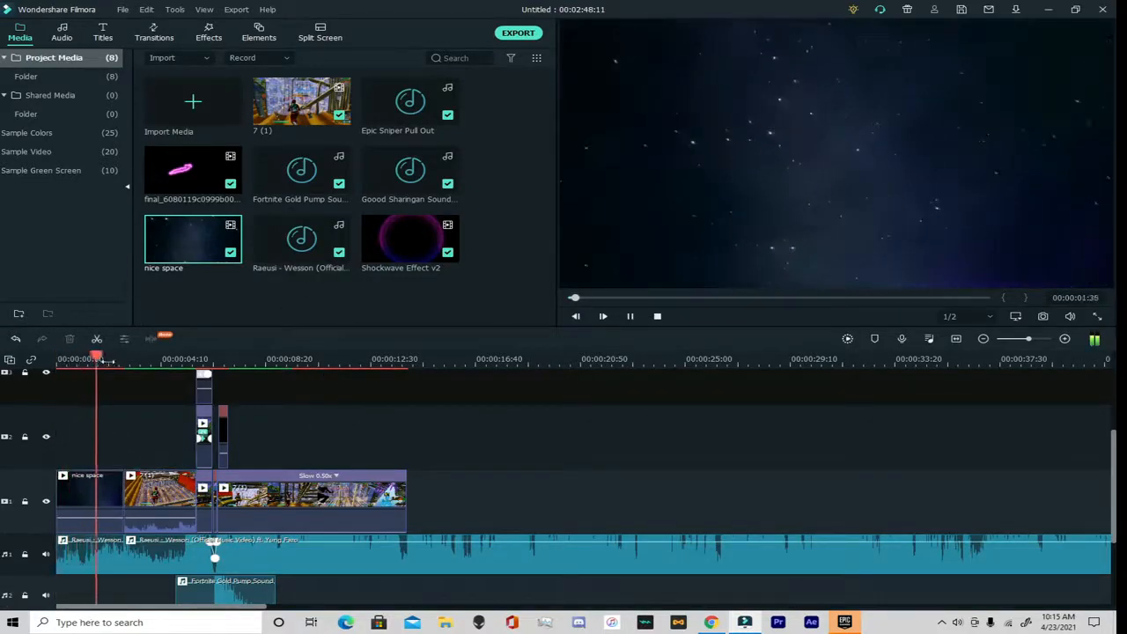
key(space)
drag(101, 356, 124, 367)
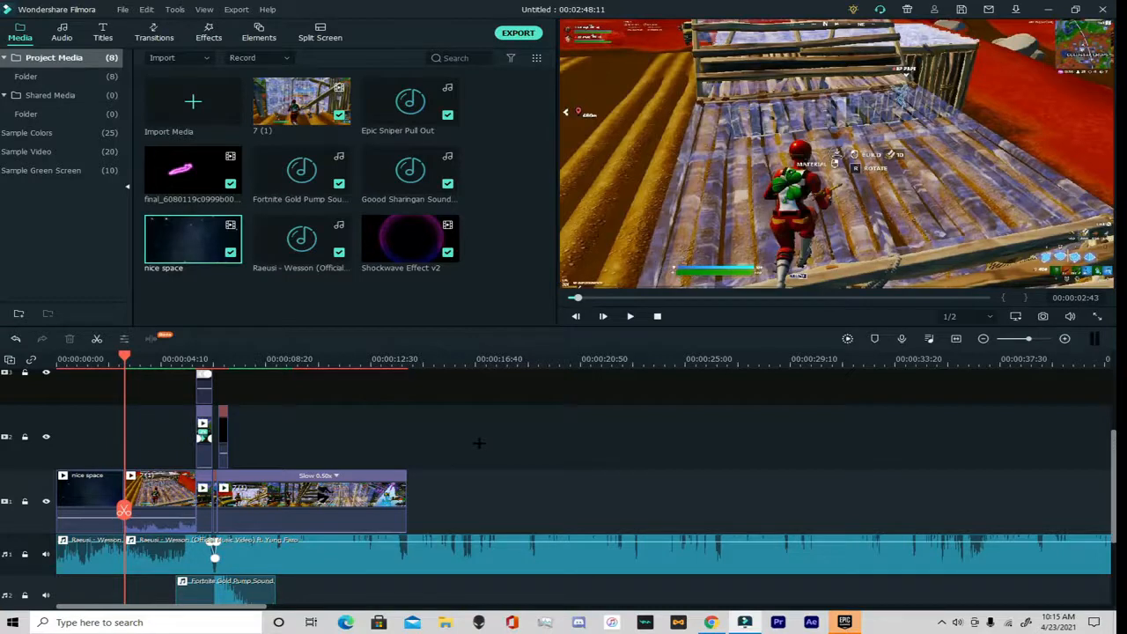
click(159, 498)
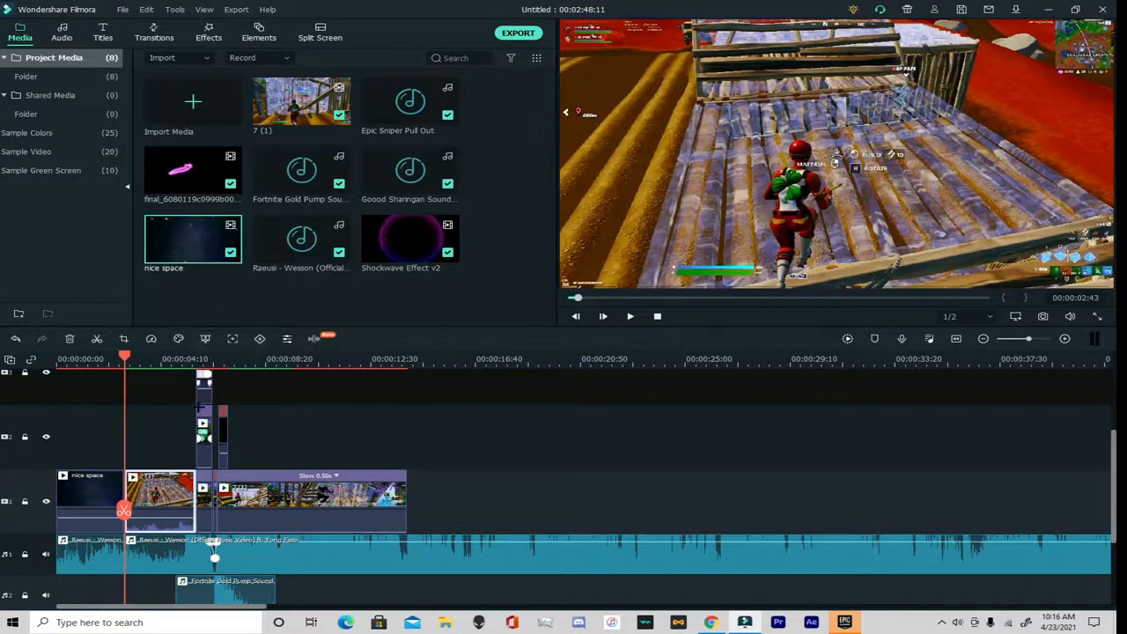
right_click(161, 500)
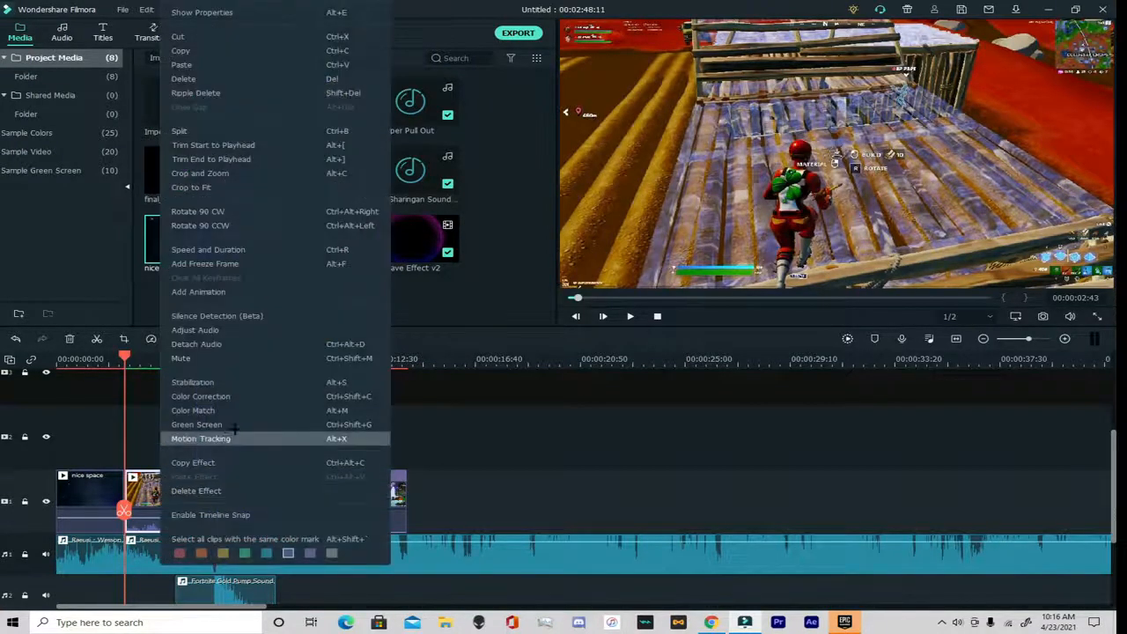
click(457, 403)
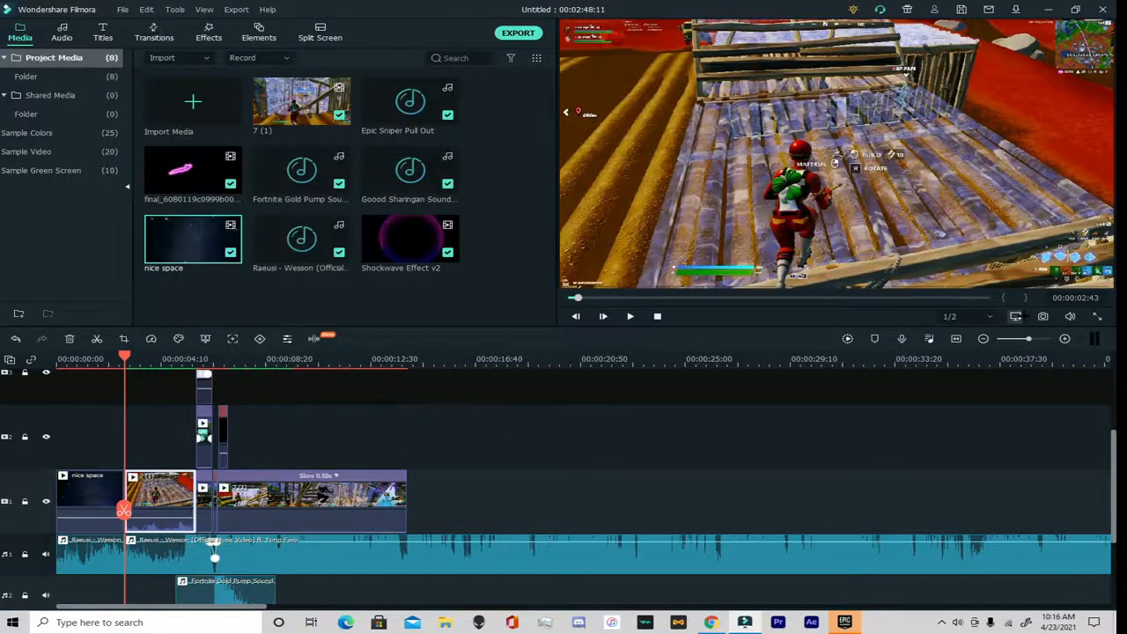
click(1043, 316)
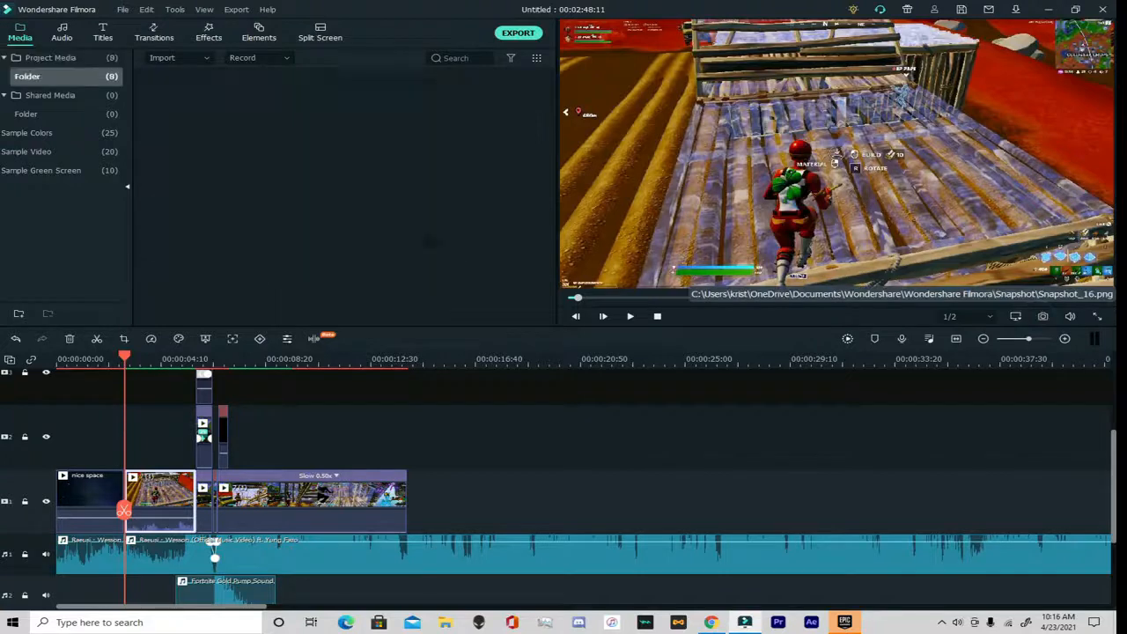
right_click(201, 280)
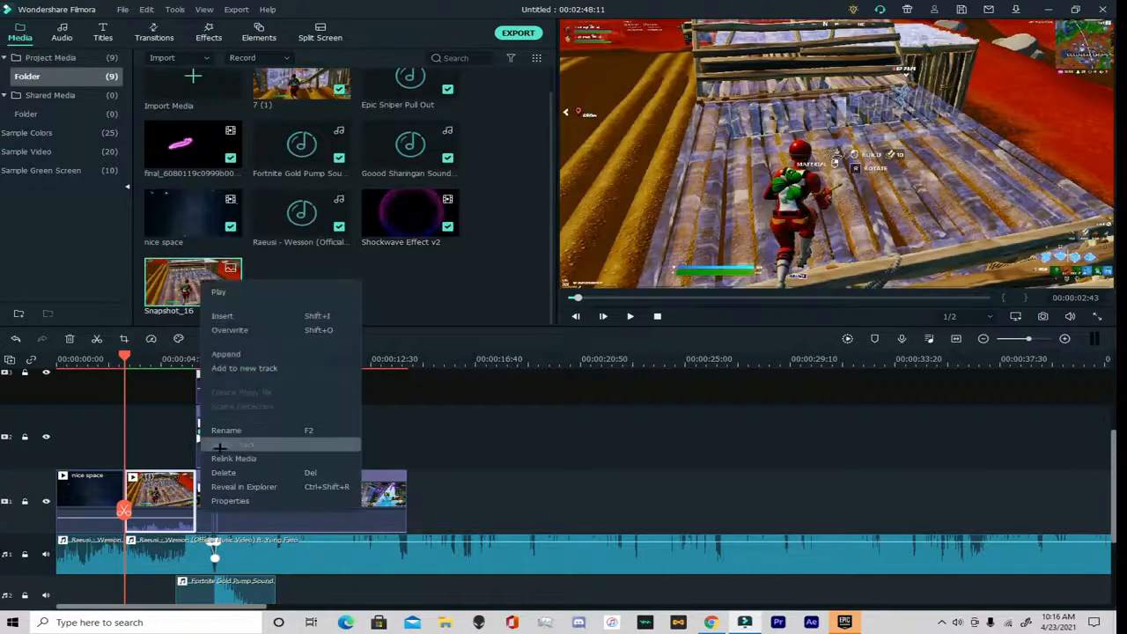
click(277, 486)
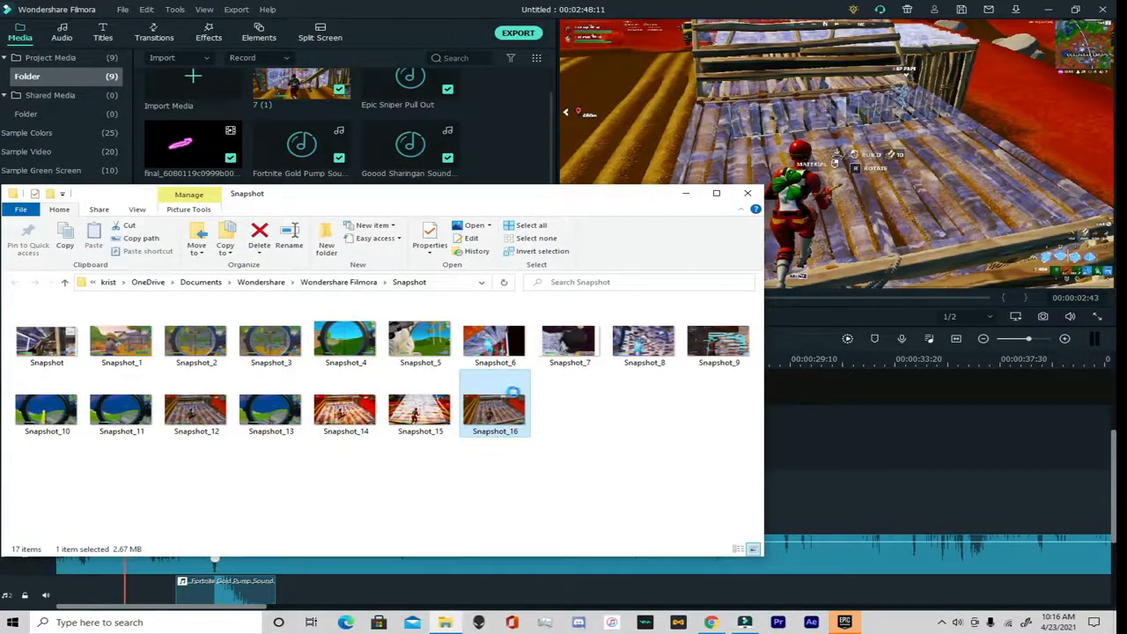
Open Snapshot_16 in Paint 3D and start a Magic select cutout with the area narrowed tightly around the running character
right_click(514, 392)
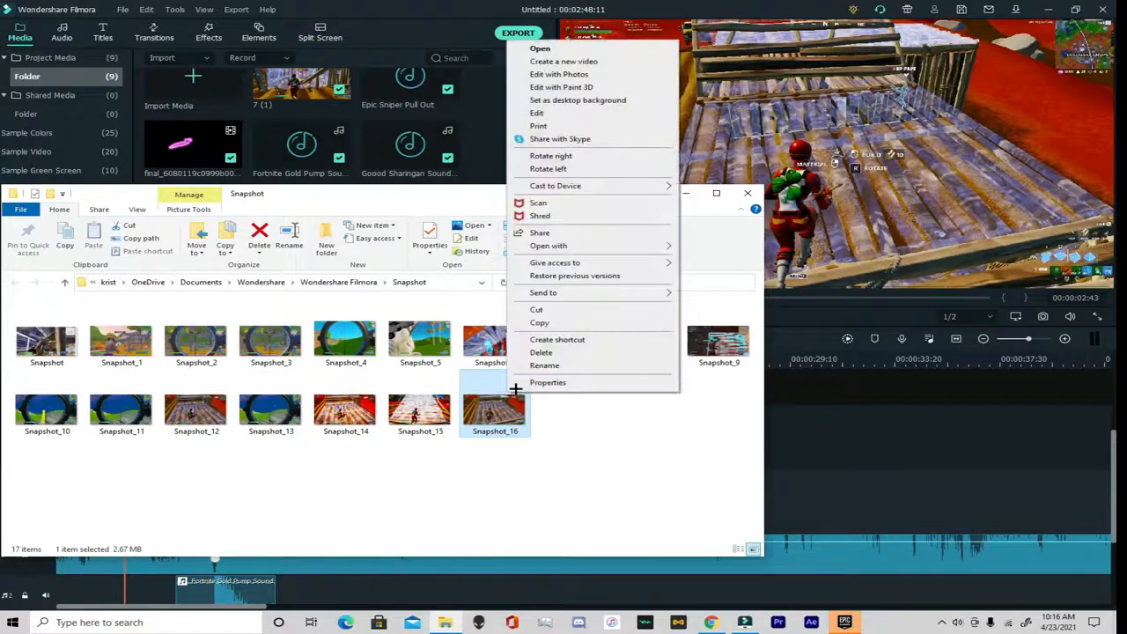
click(557, 88)
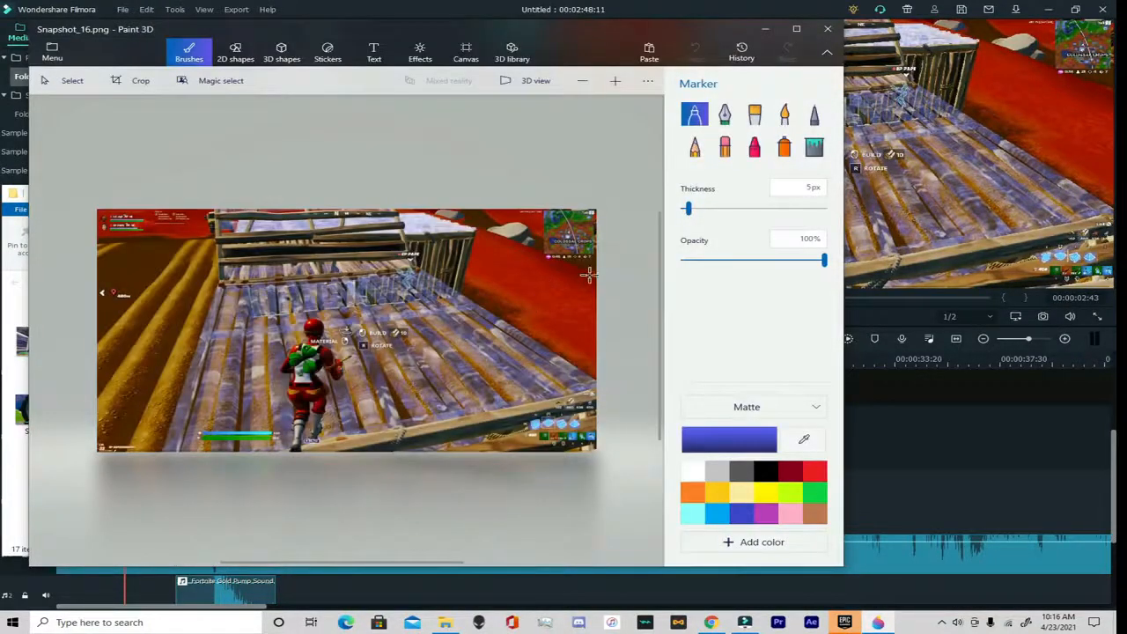
click(209, 80)
drag(597, 330, 361, 341)
drag(95, 332, 281, 331)
drag(322, 209, 331, 298)
drag(280, 377, 276, 377)
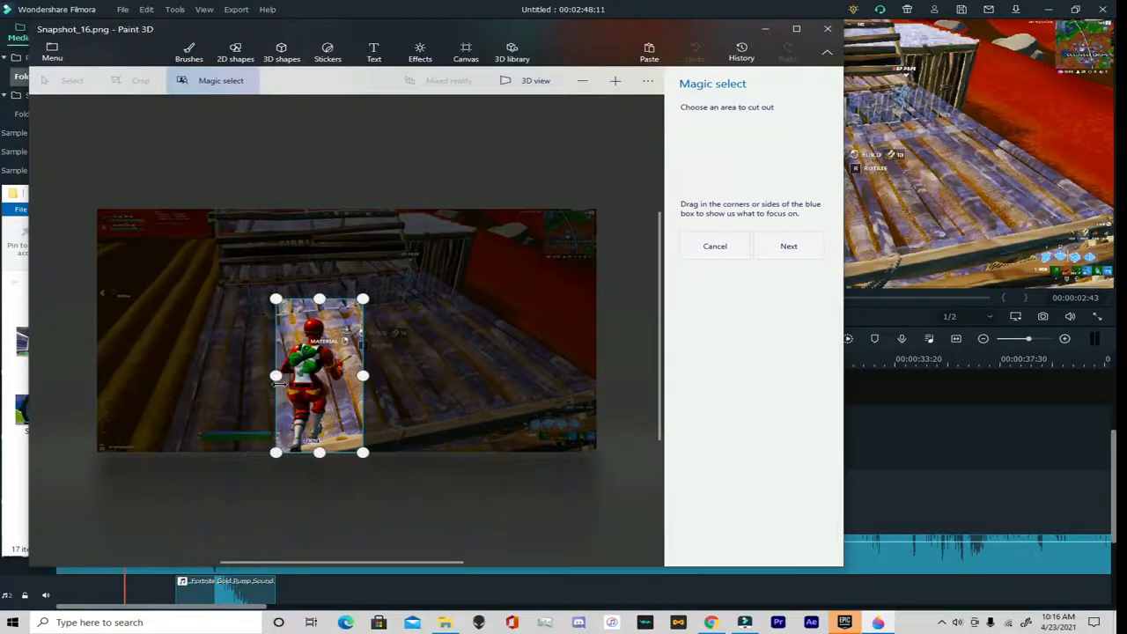
click(787, 246)
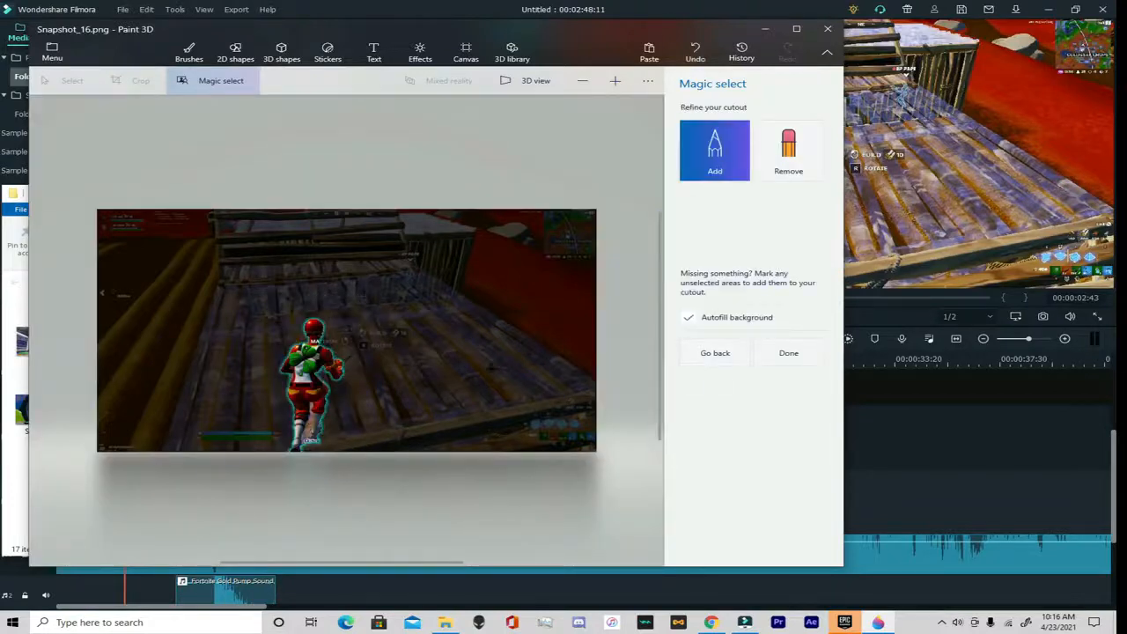
Refine the cutout by removing the background between the character's legs, and finish the Magic select
scroll(315, 360, up, 3)
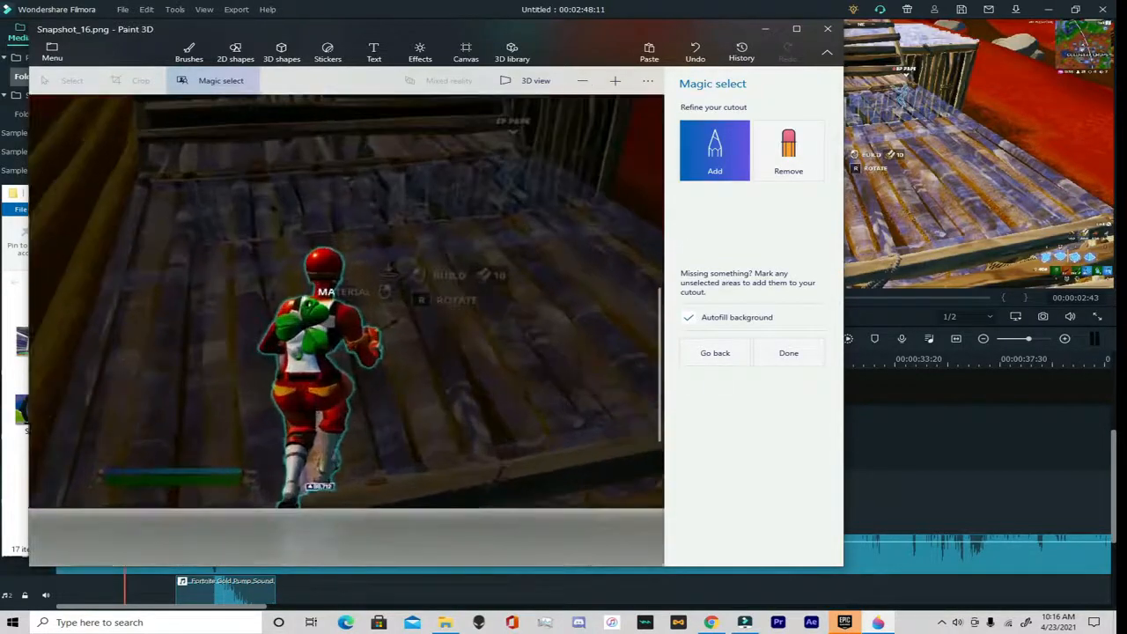
click(789, 150)
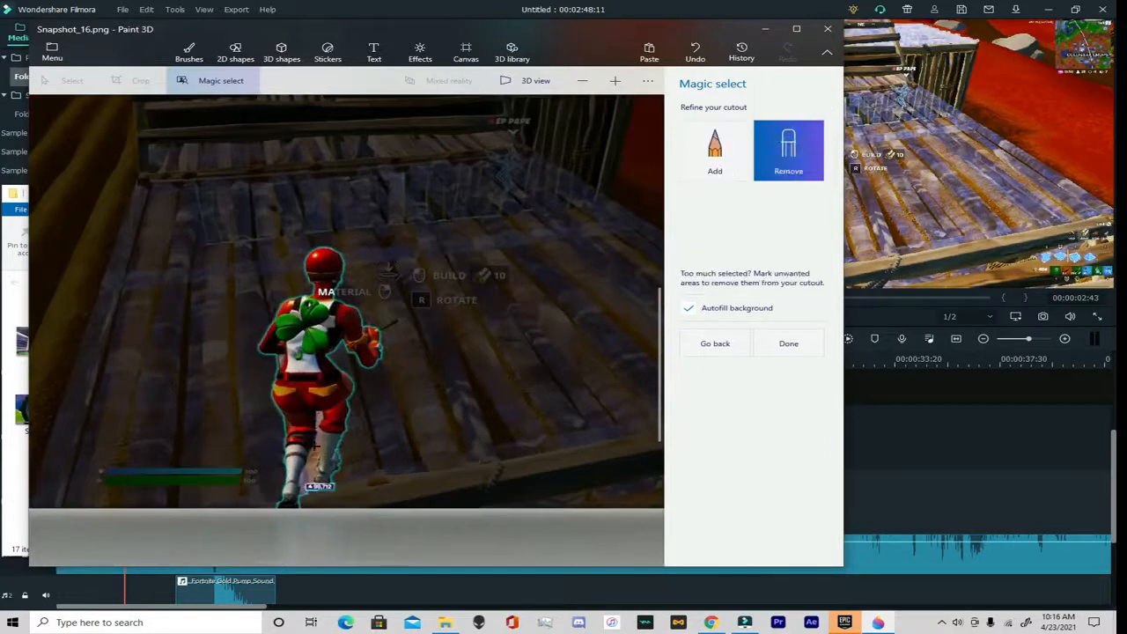
drag(306, 469, 319, 477)
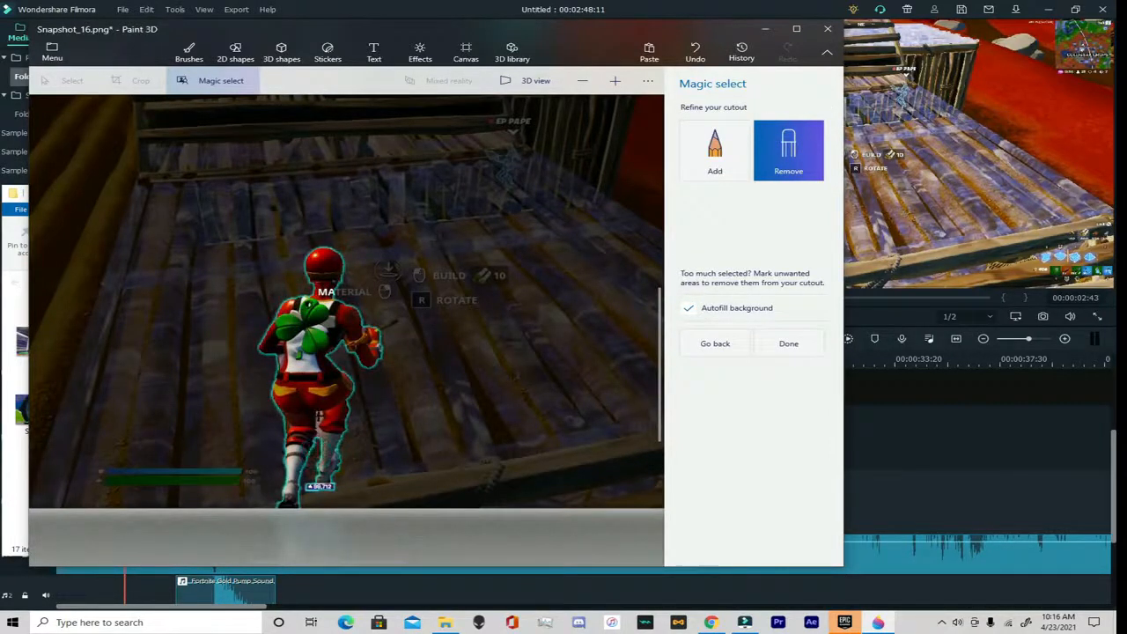
drag(320, 419, 323, 446)
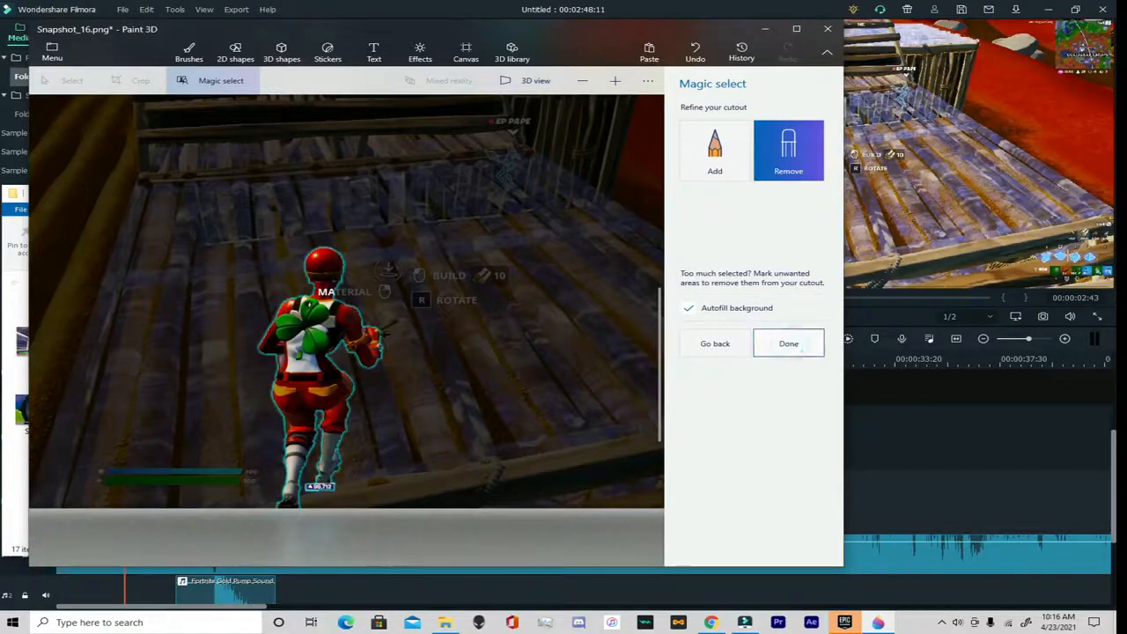
click(788, 343)
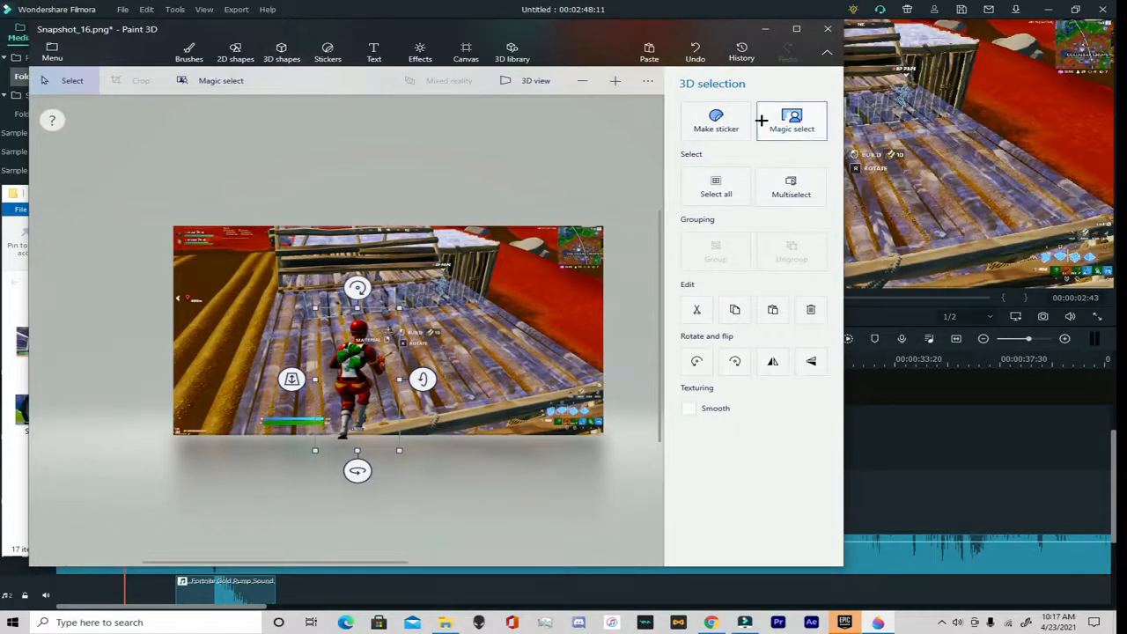
Make a sticker from the character cutout and replace the entire screenshot on the canvas with that sticker
click(716, 122)
click(414, 381)
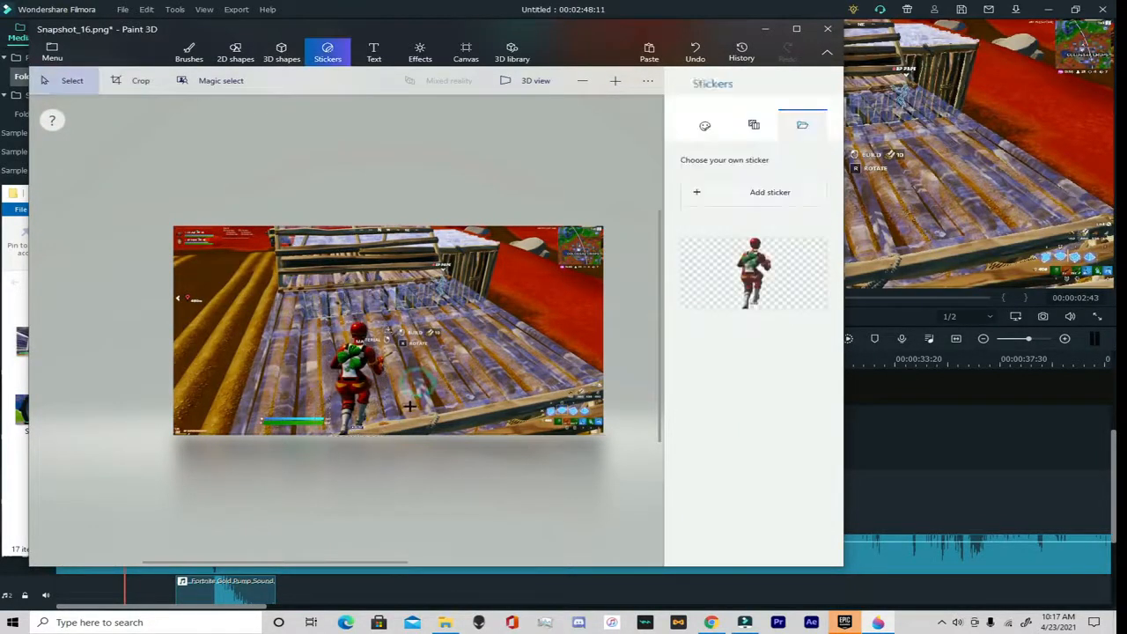
drag(624, 473, 94, 176)
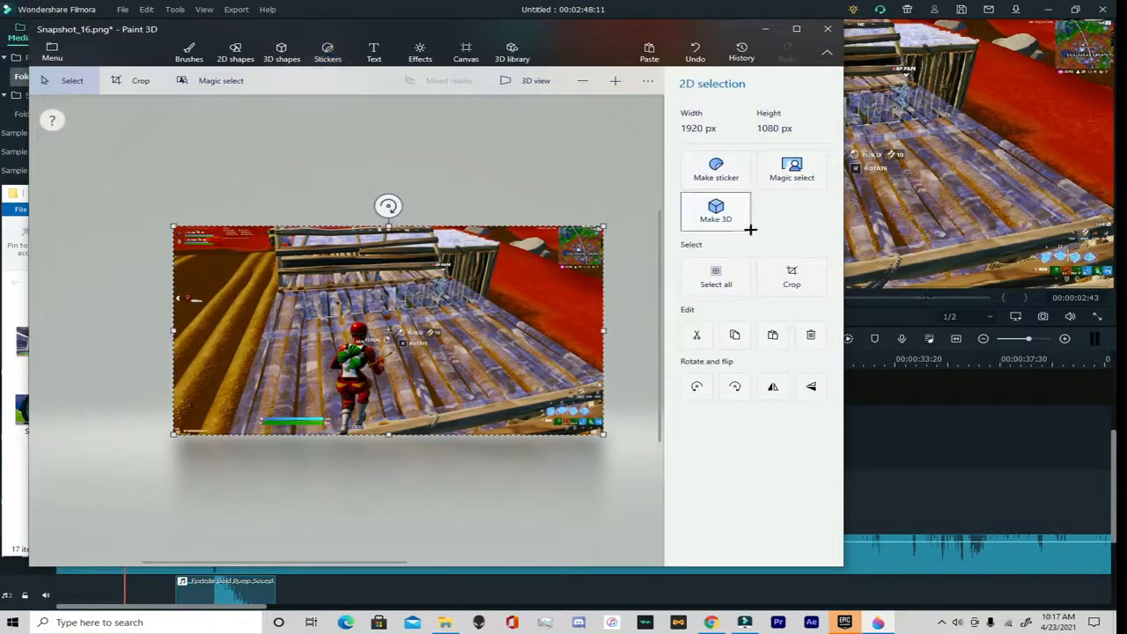
click(810, 335)
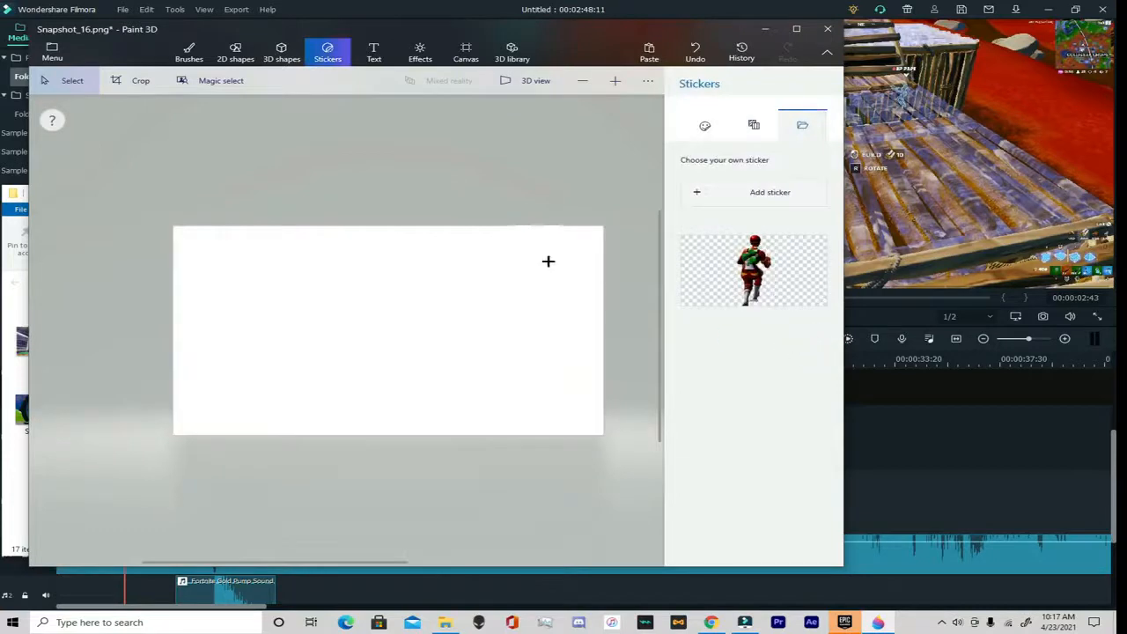
click(790, 273)
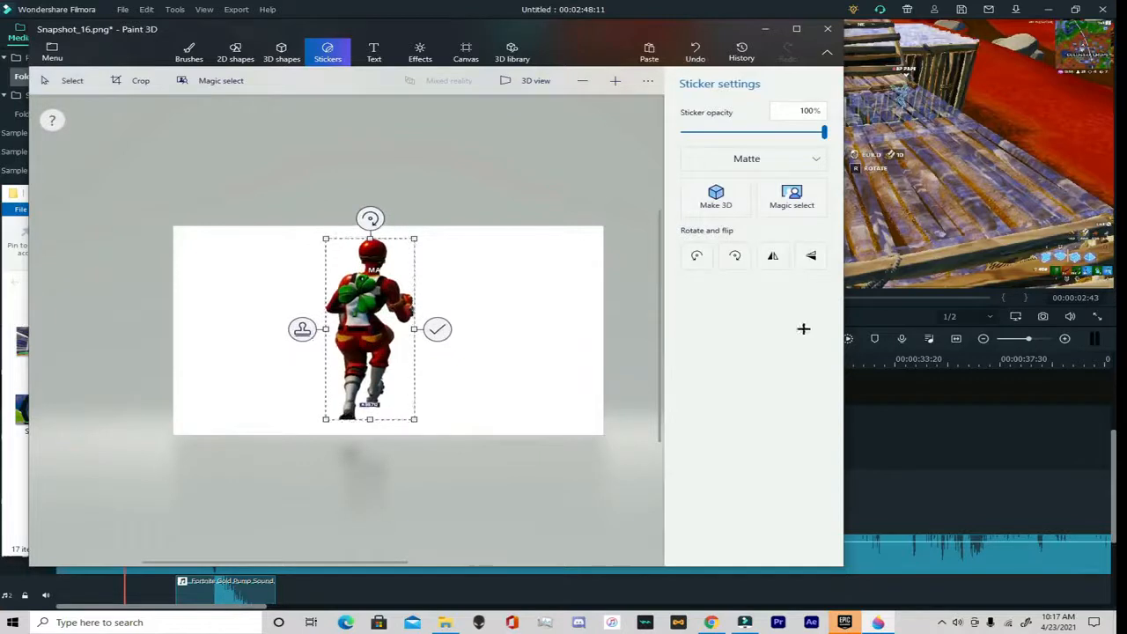
click(590, 194)
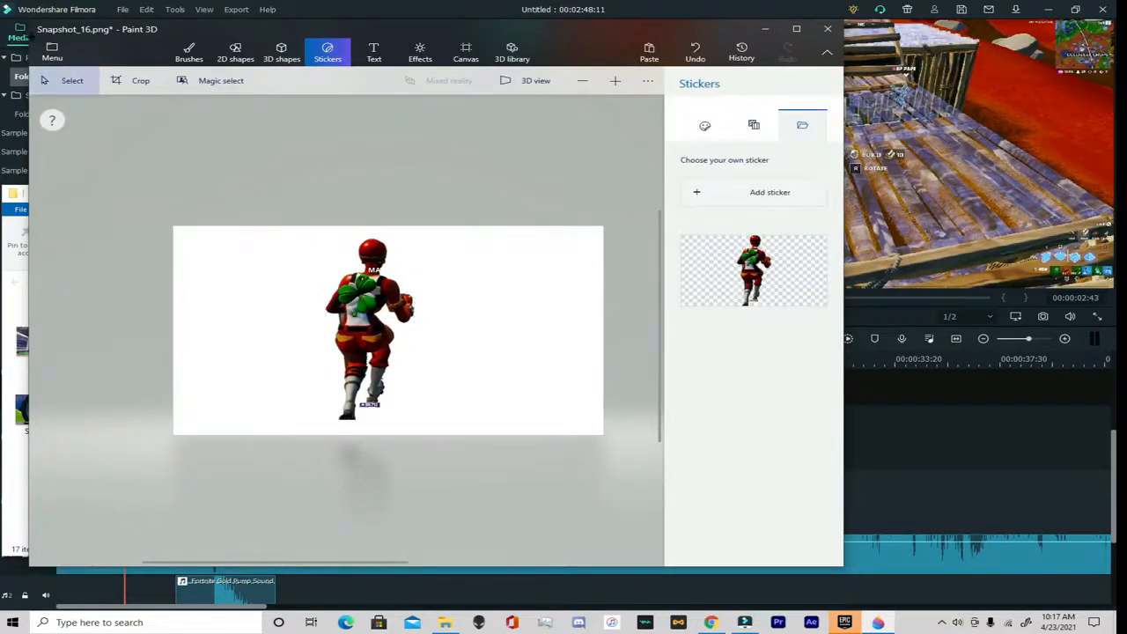
Save the canvas as an image copy, then close Paint 3D without saving the original and return to Filmora
click(52, 53)
click(81, 203)
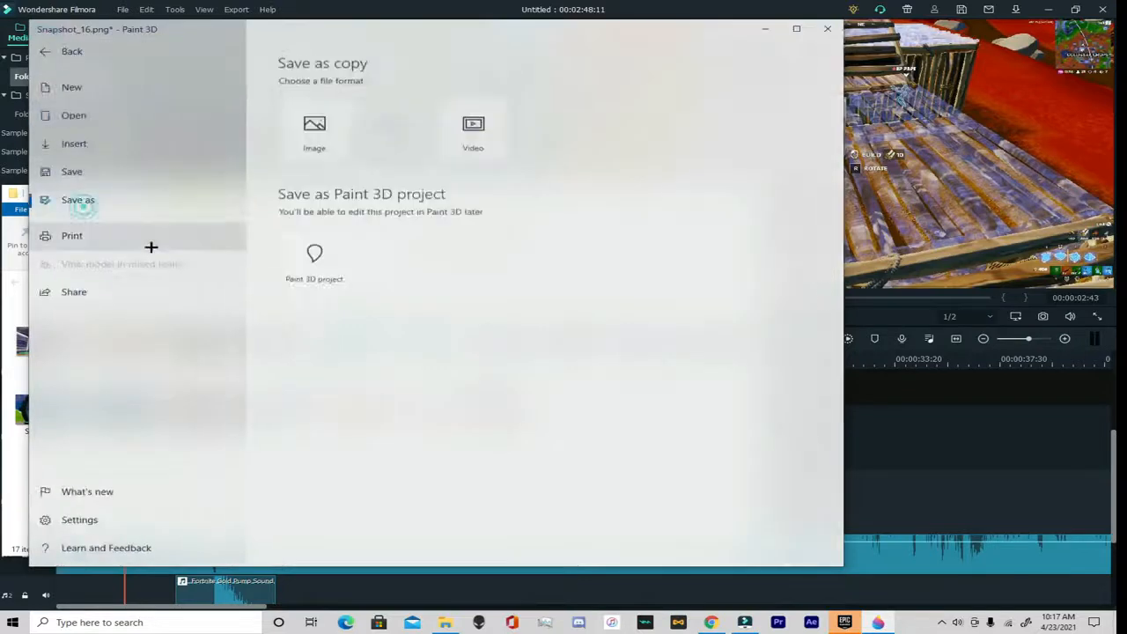
click(313, 131)
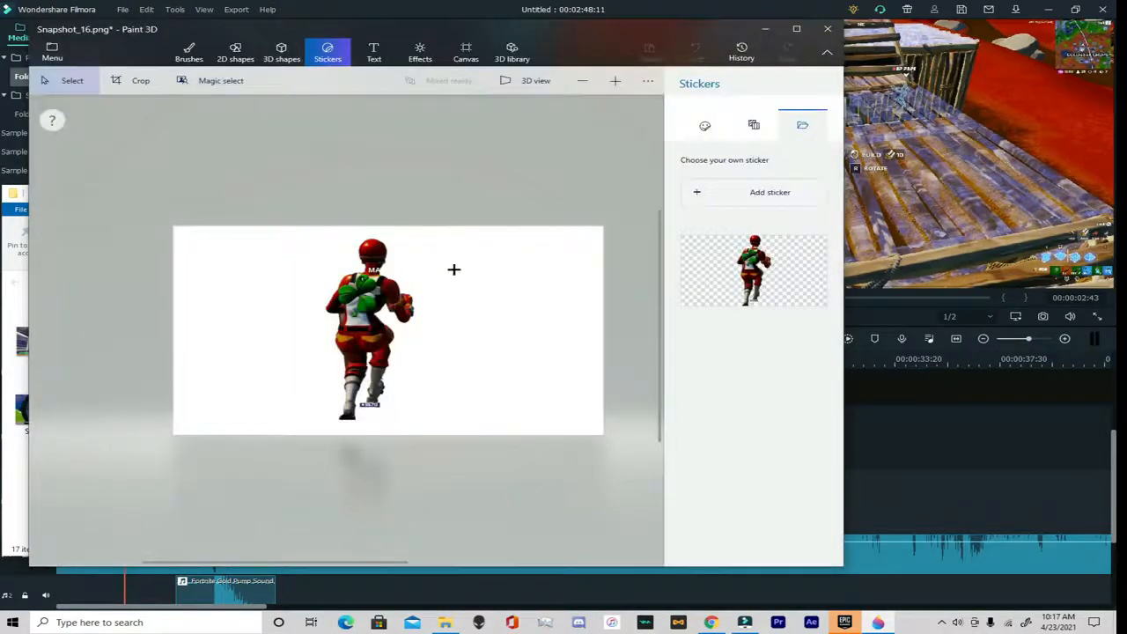
click(581, 319)
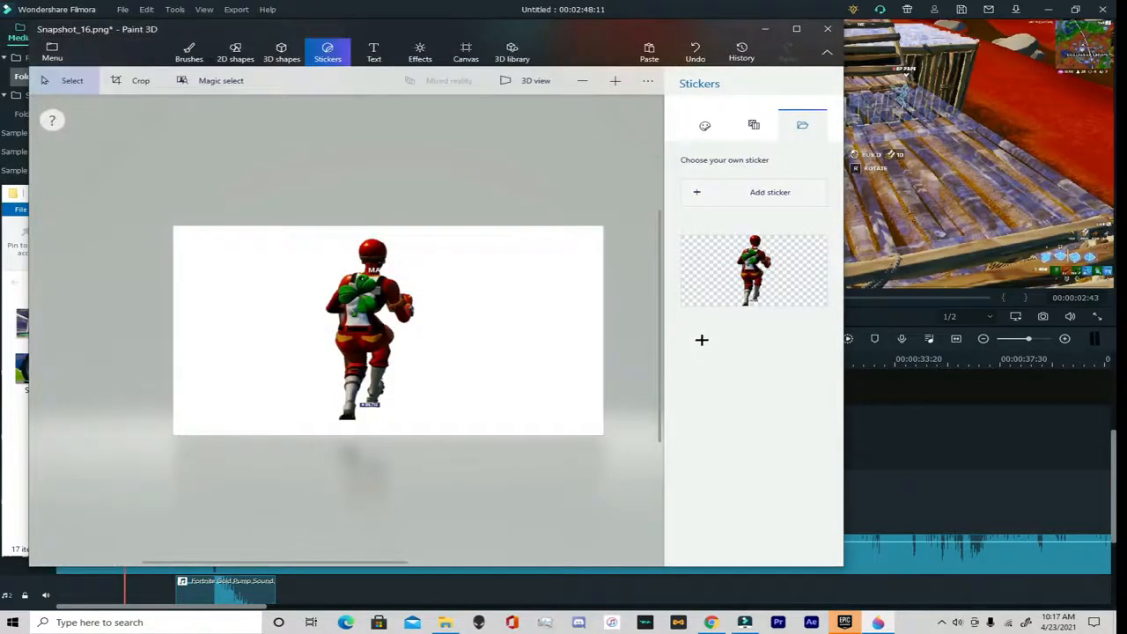
click(828, 29)
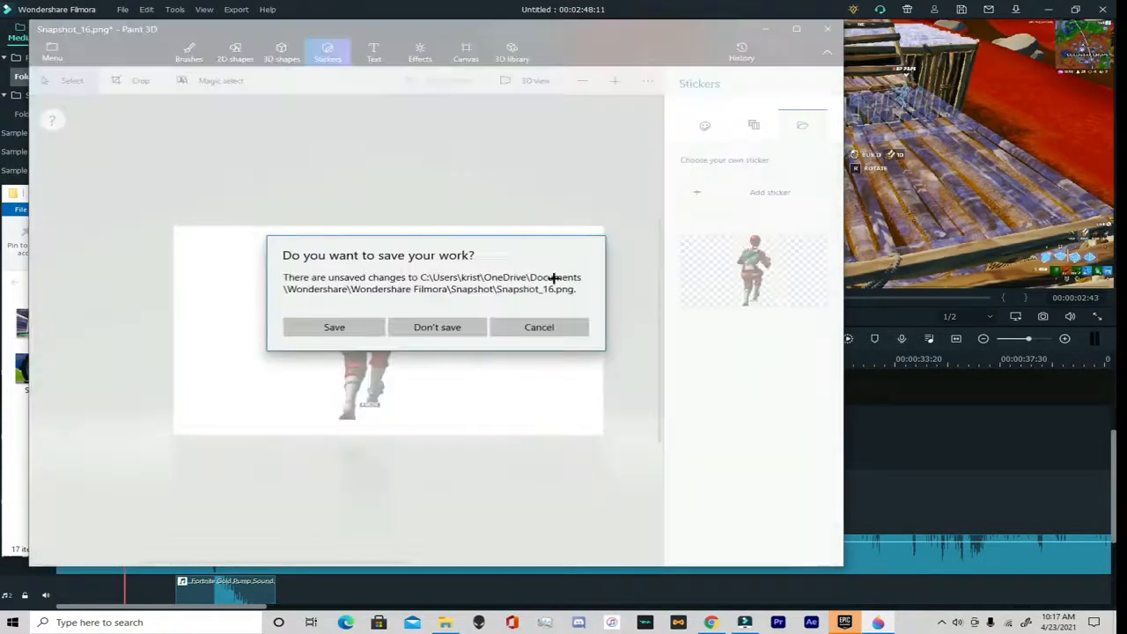
click(453, 327)
click(807, 379)
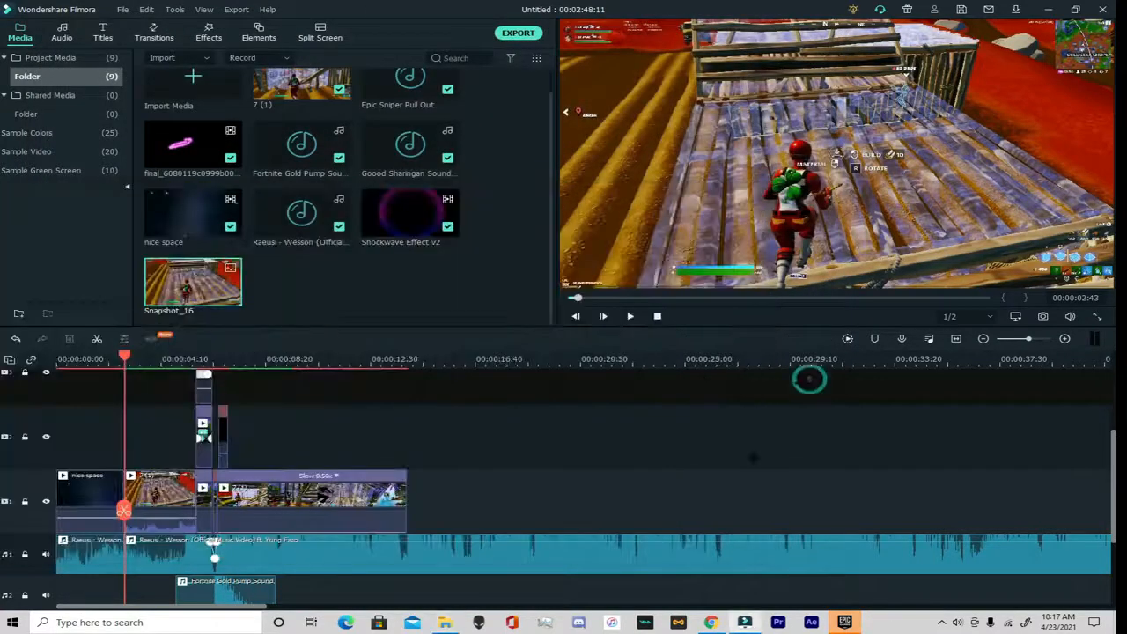
Import the cutout image Snapshot_16 from the Pictures folder into the project media
click(172, 57)
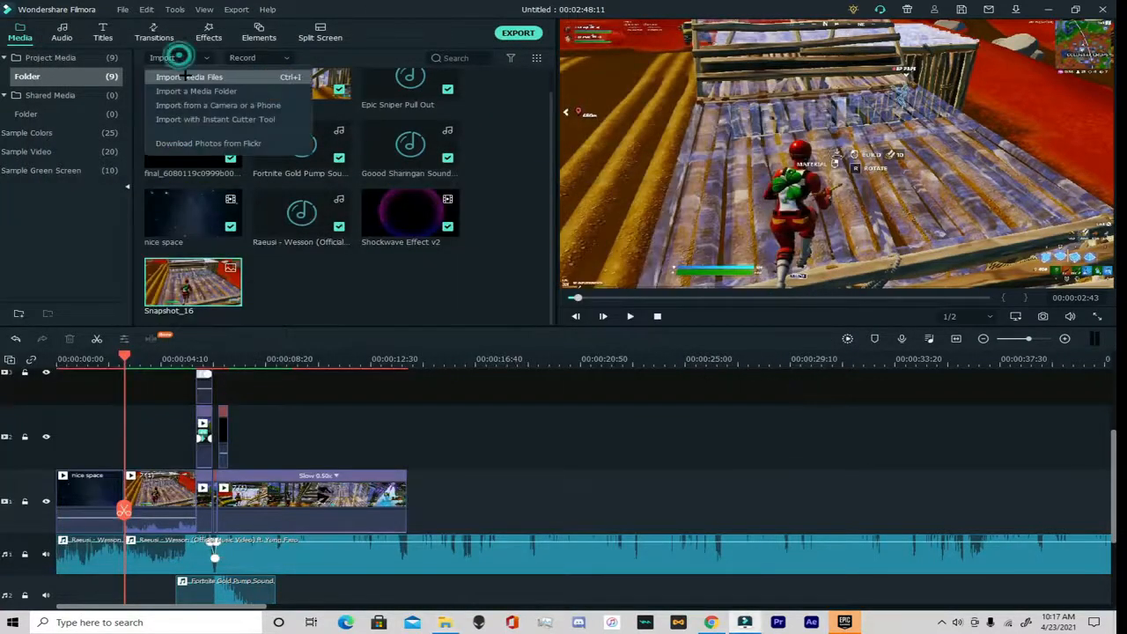
click(185, 76)
scroll(93, 143, down, 2)
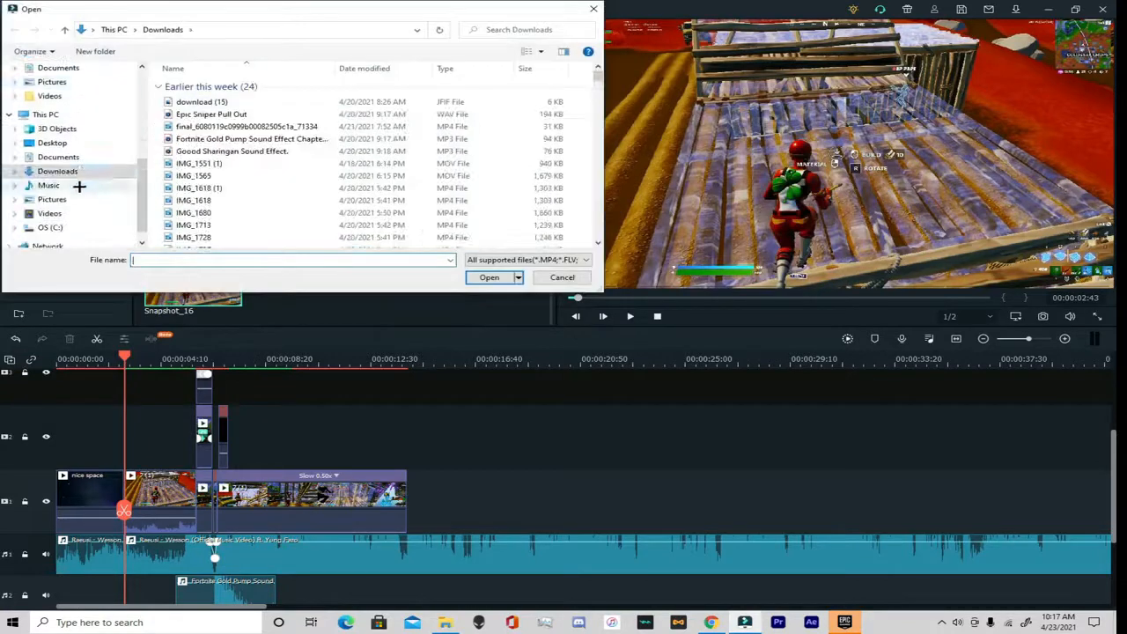
click(73, 197)
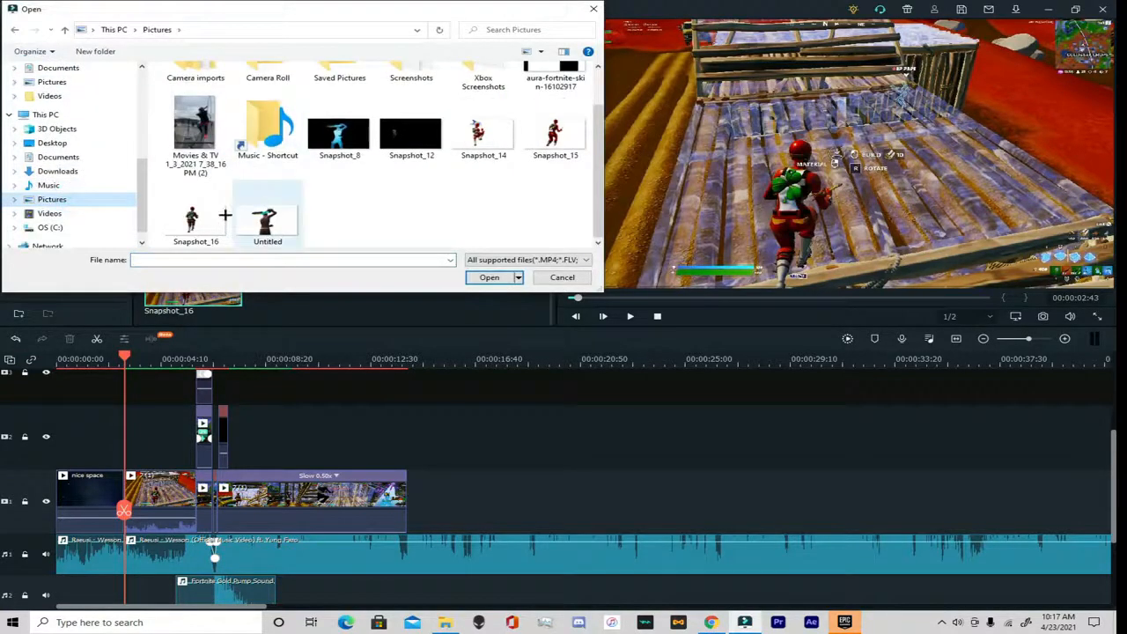
click(196, 220)
click(490, 277)
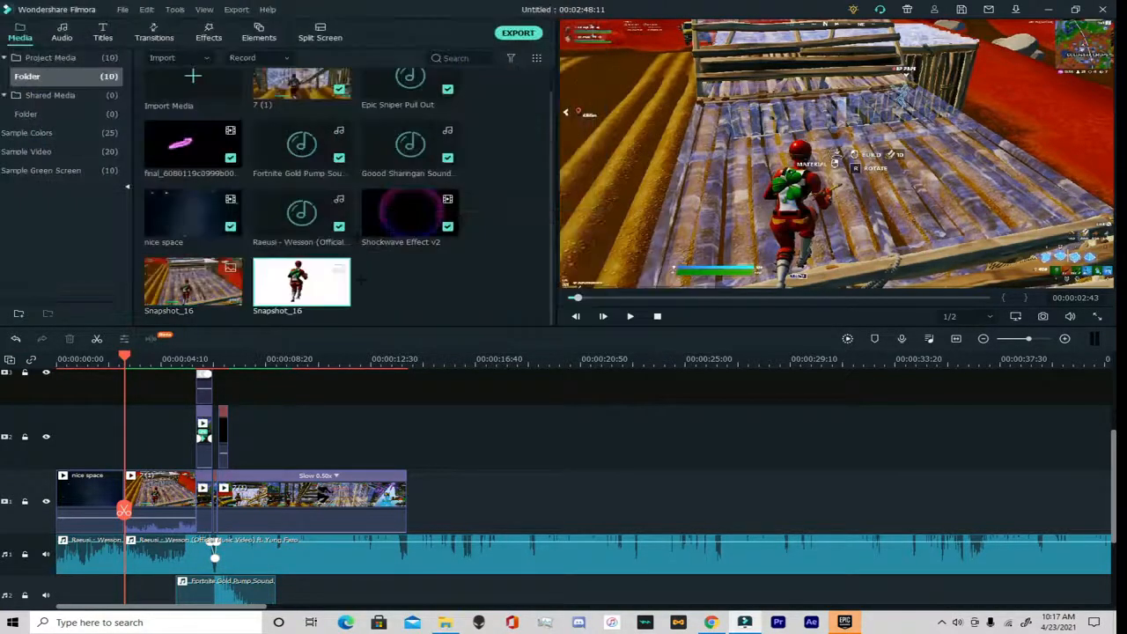
Place the cutout image on the second video track above the nice space clip and key out its white background with Chroma Key
drag(322, 273, 124, 432)
double_click(95, 426)
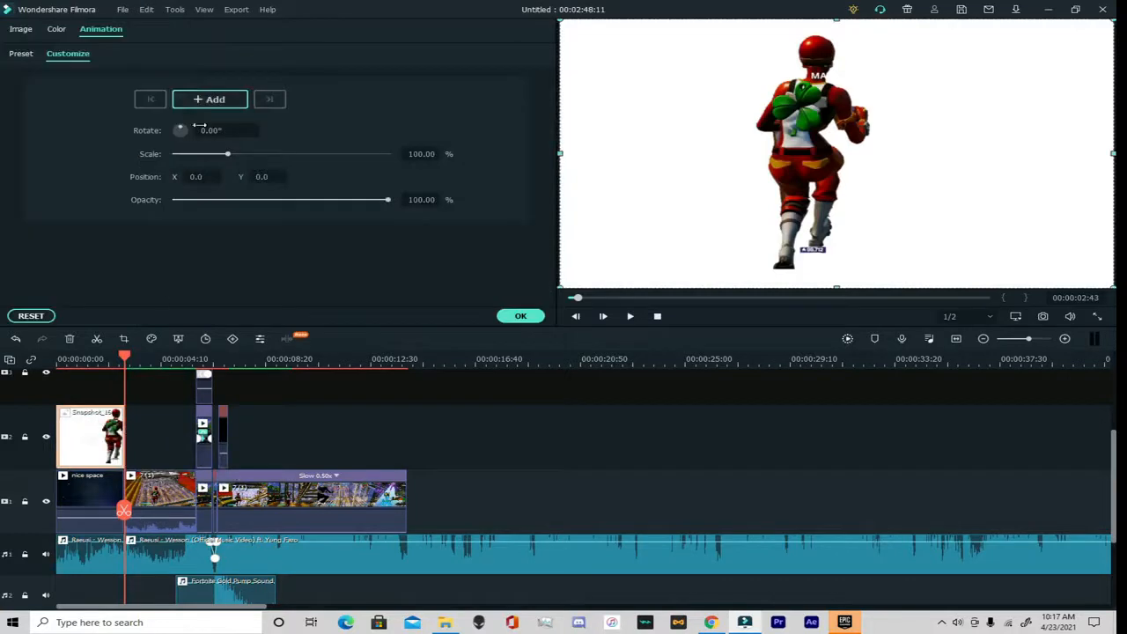
click(17, 29)
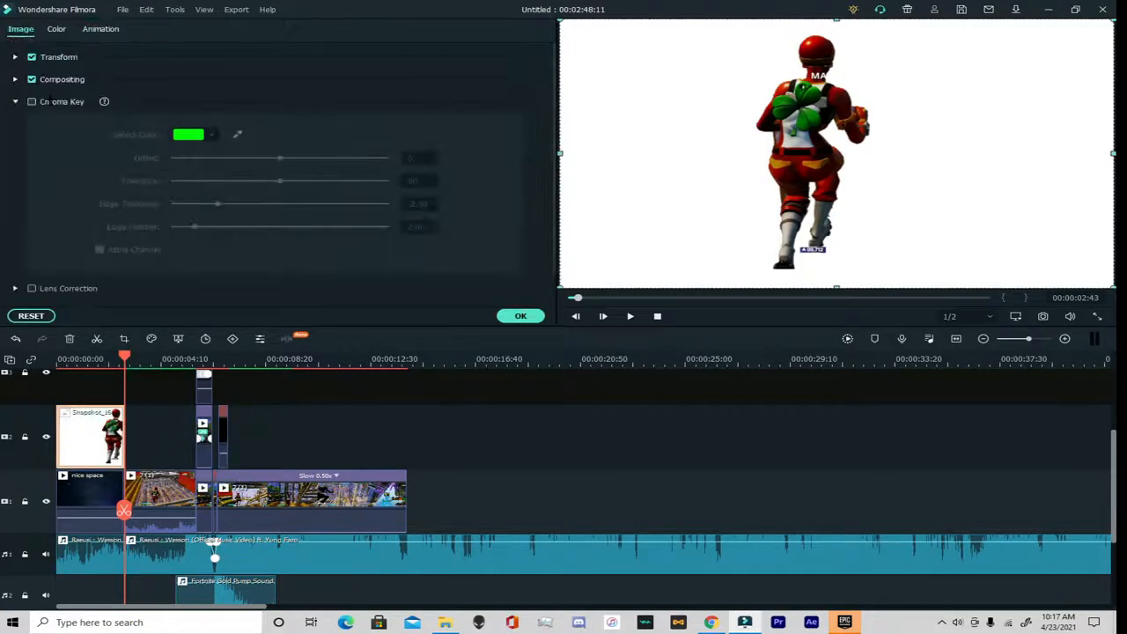
click(49, 102)
click(236, 134)
click(686, 127)
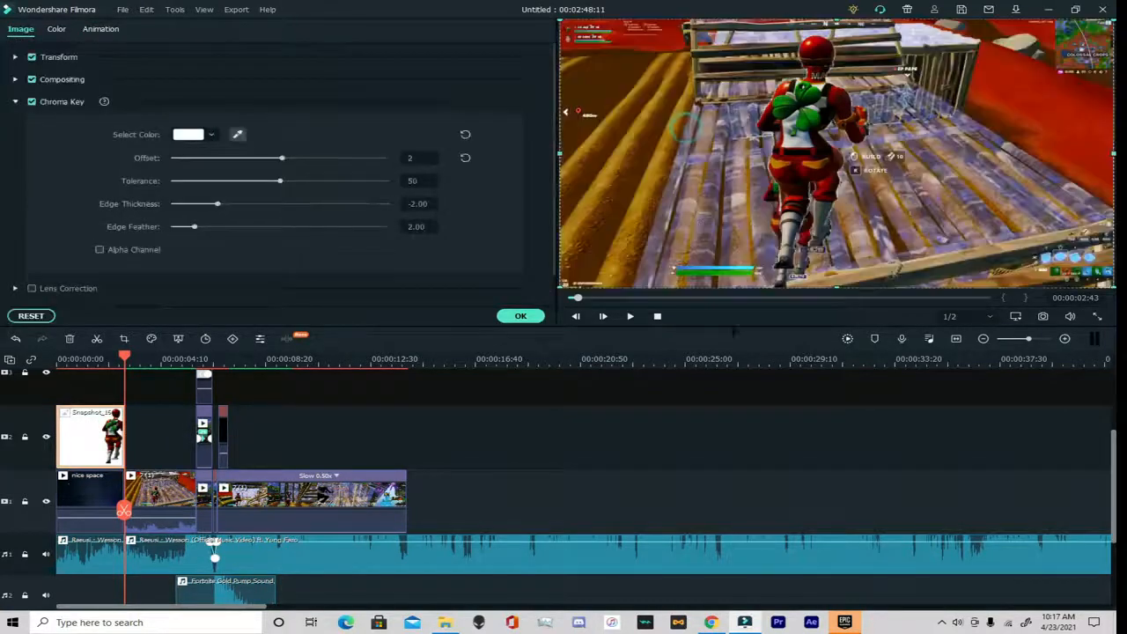
Shrink and reposition the cutout in the preview so it overlaps the running character in the gameplay frame
drag(777, 181, 778, 203)
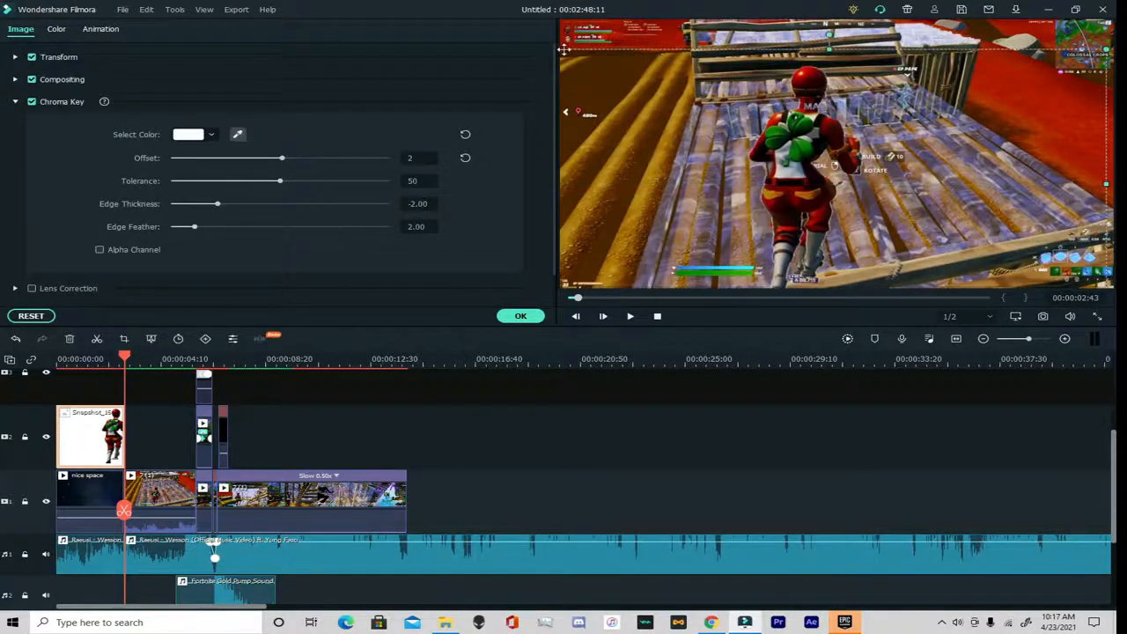
drag(617, 74, 796, 150)
drag(971, 215, 816, 205)
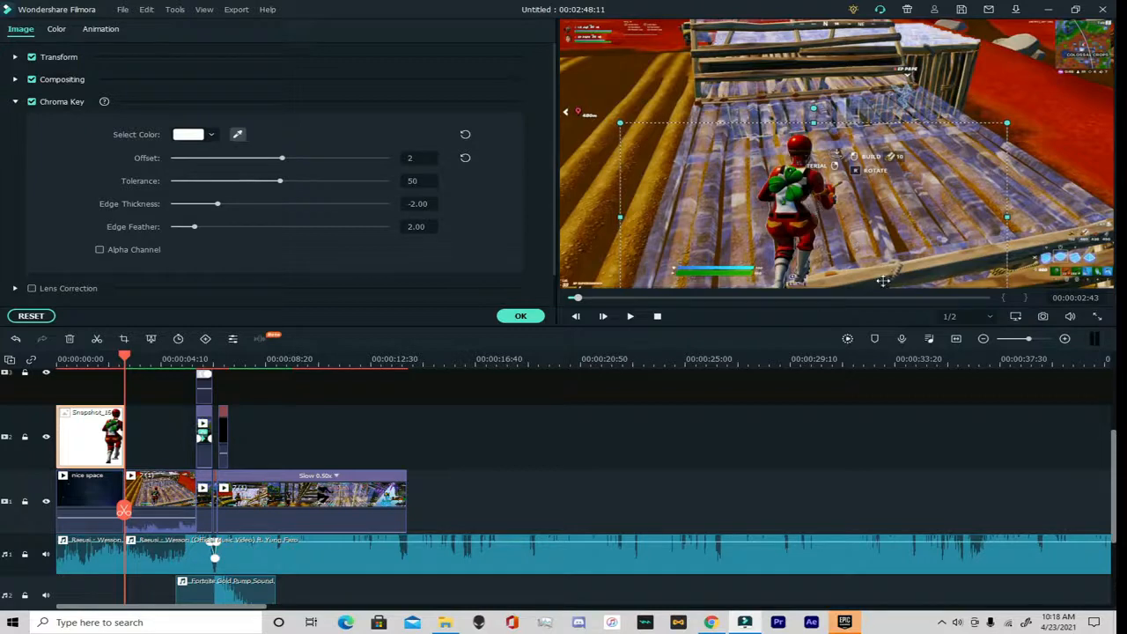
click(521, 316)
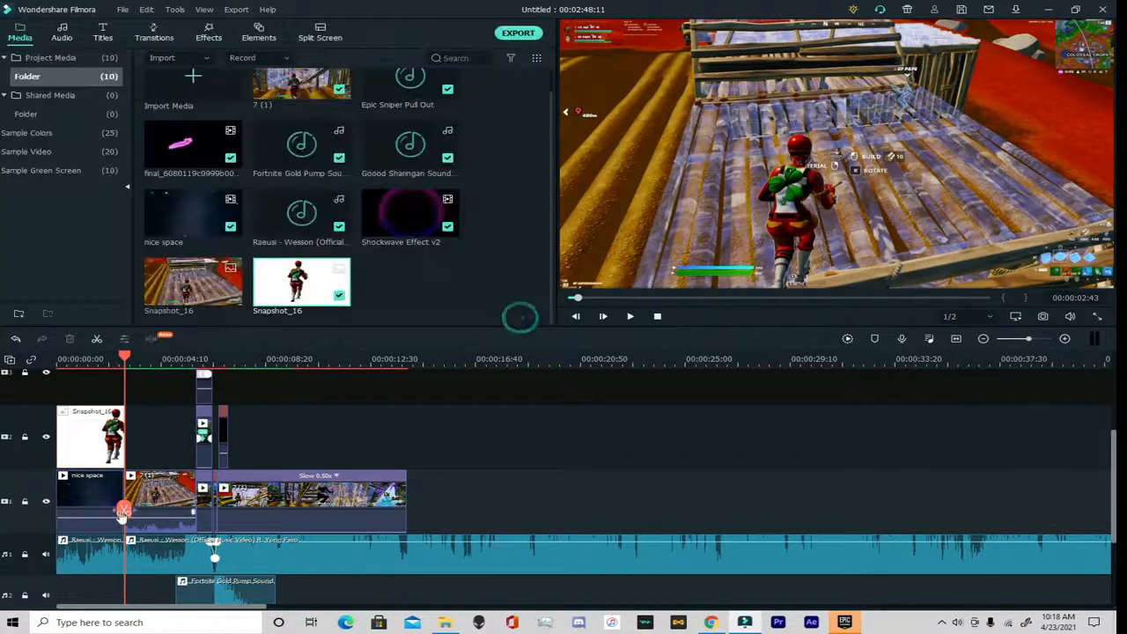
Trim the end of the cutout clip slightly so it stops just before the gameplay begins
click(120, 435)
drag(128, 434, 122, 437)
click(185, 437)
Add a custom animation keyframe at the start of the cutout clip with its scale set to 0%
drag(125, 509, 14, 501)
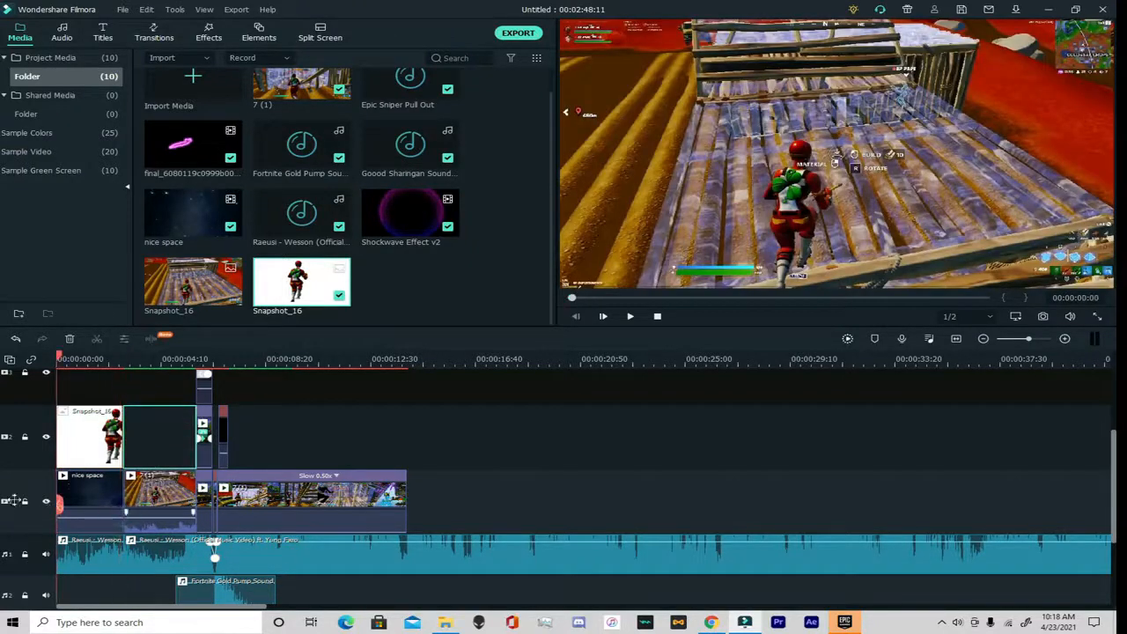
double_click(88, 435)
click(101, 29)
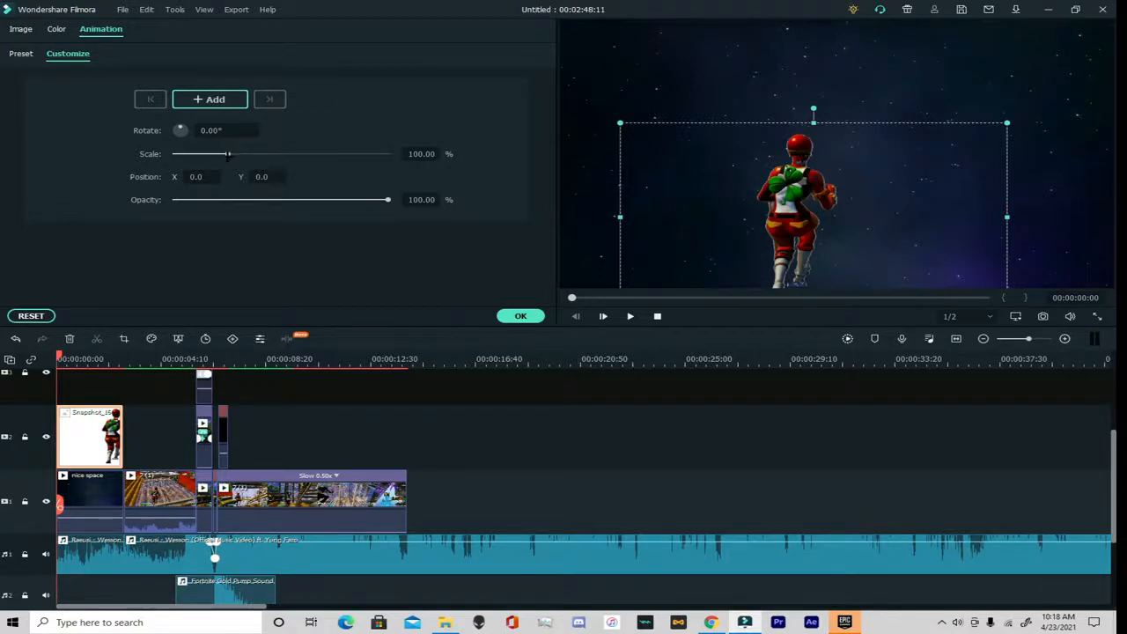
drag(227, 153, 151, 154)
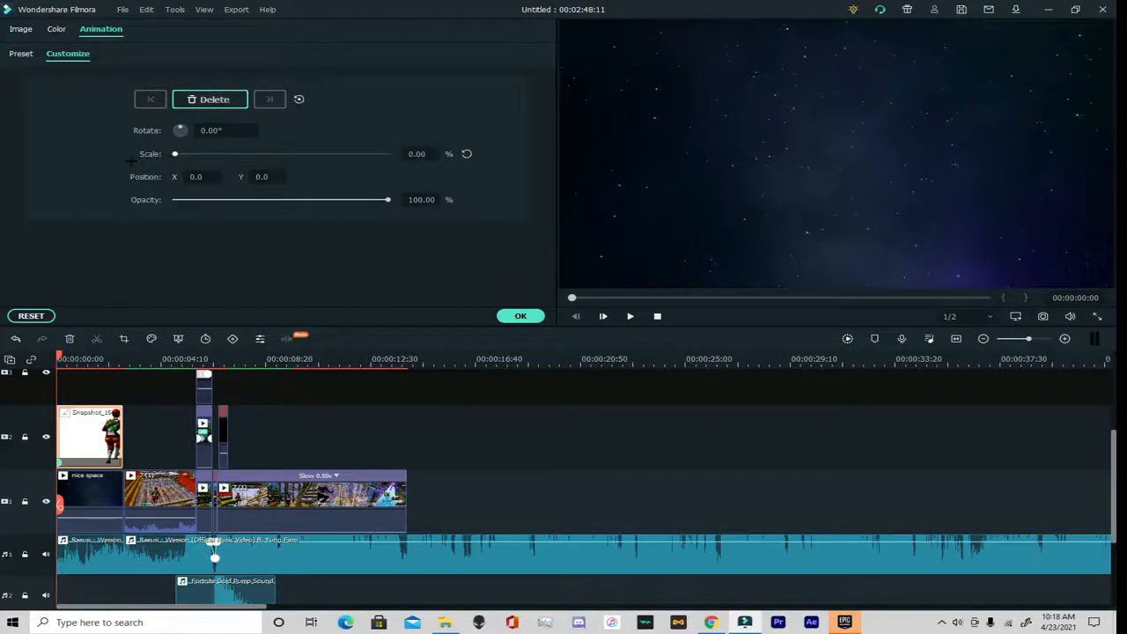
Add a keyframe near the end of the cutout clip with its scale set to 100%
click(411, 429)
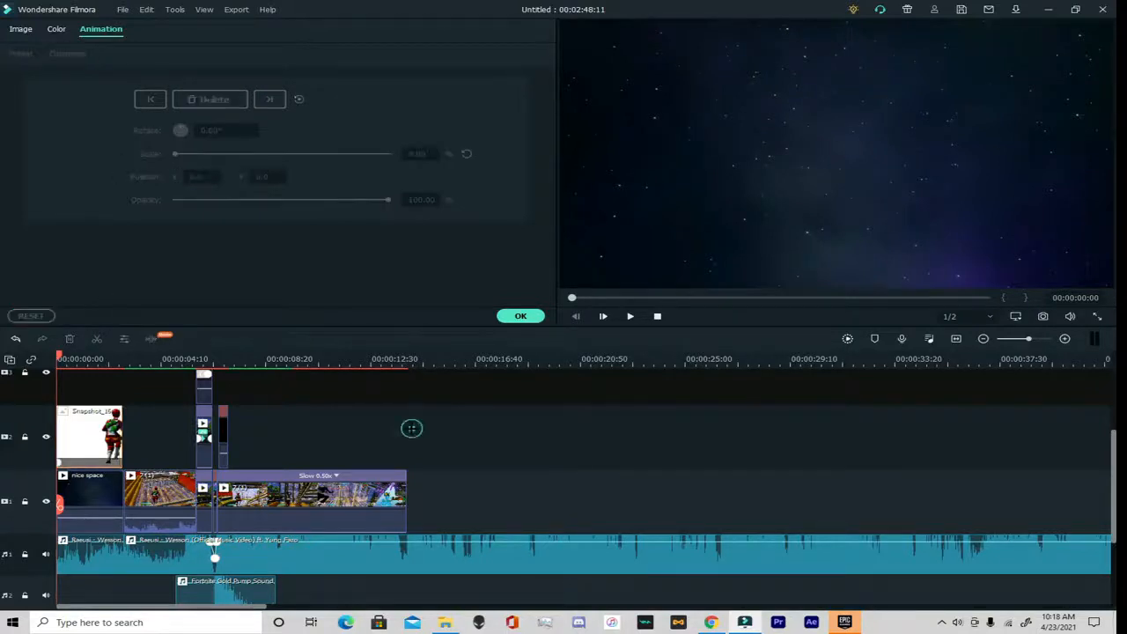
key(space)
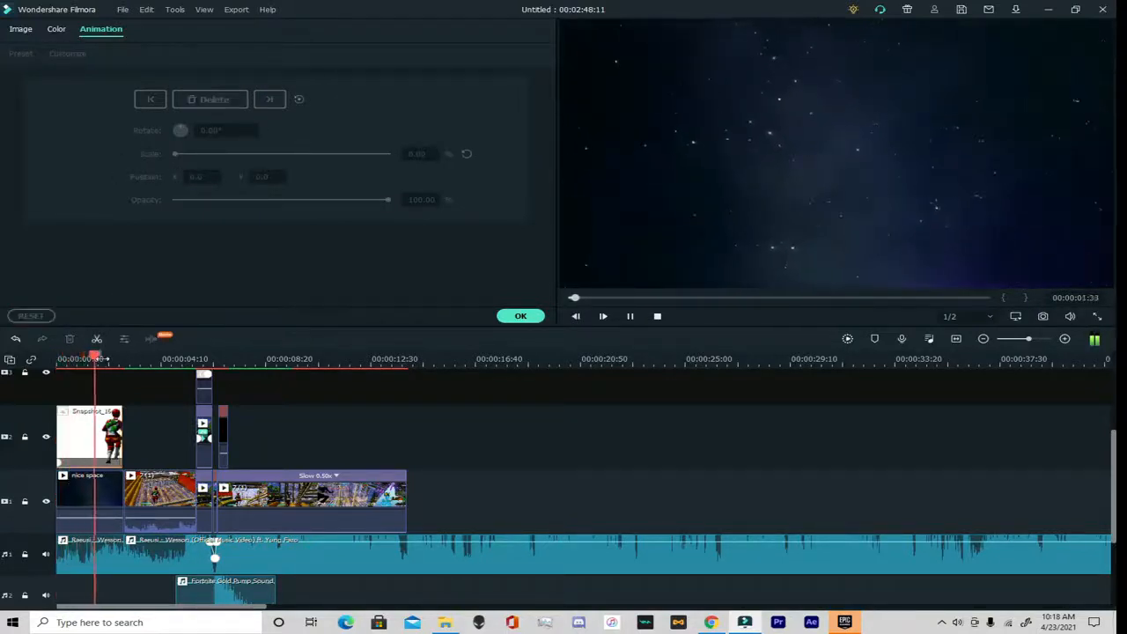
drag(119, 356, 117, 356)
click(88, 410)
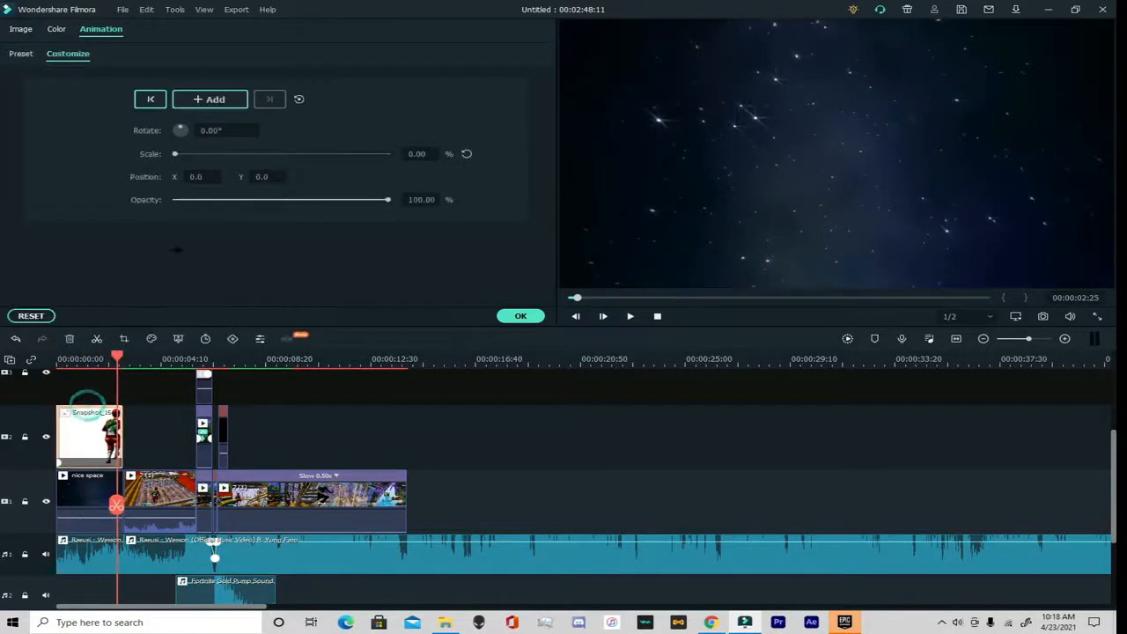
drag(173, 154, 228, 152)
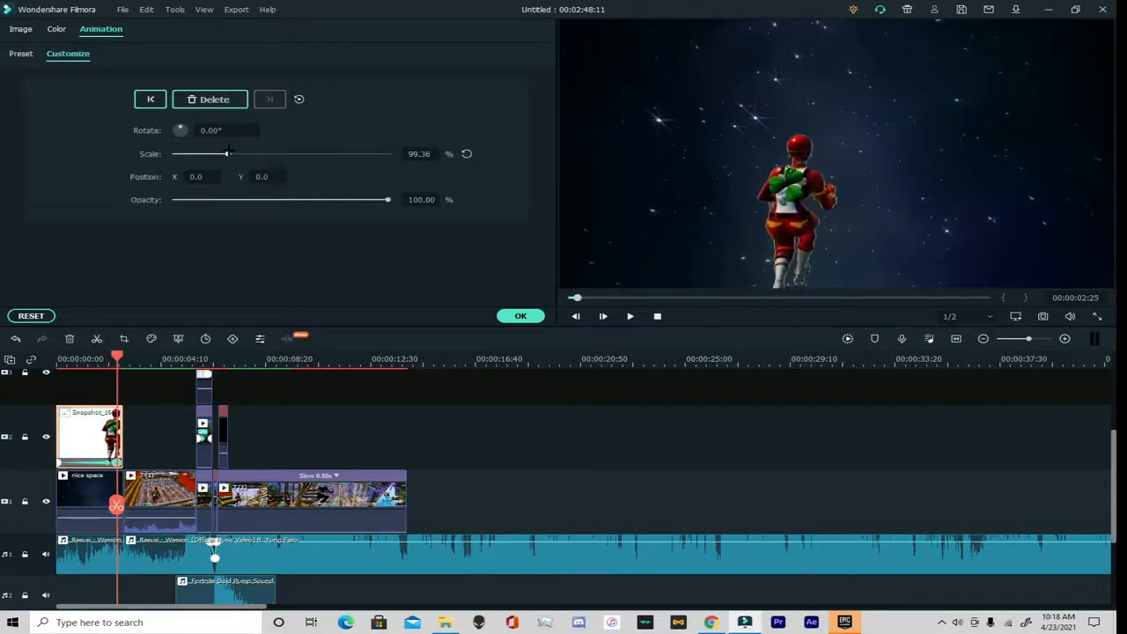
click(429, 154)
text(100)
click(460, 129)
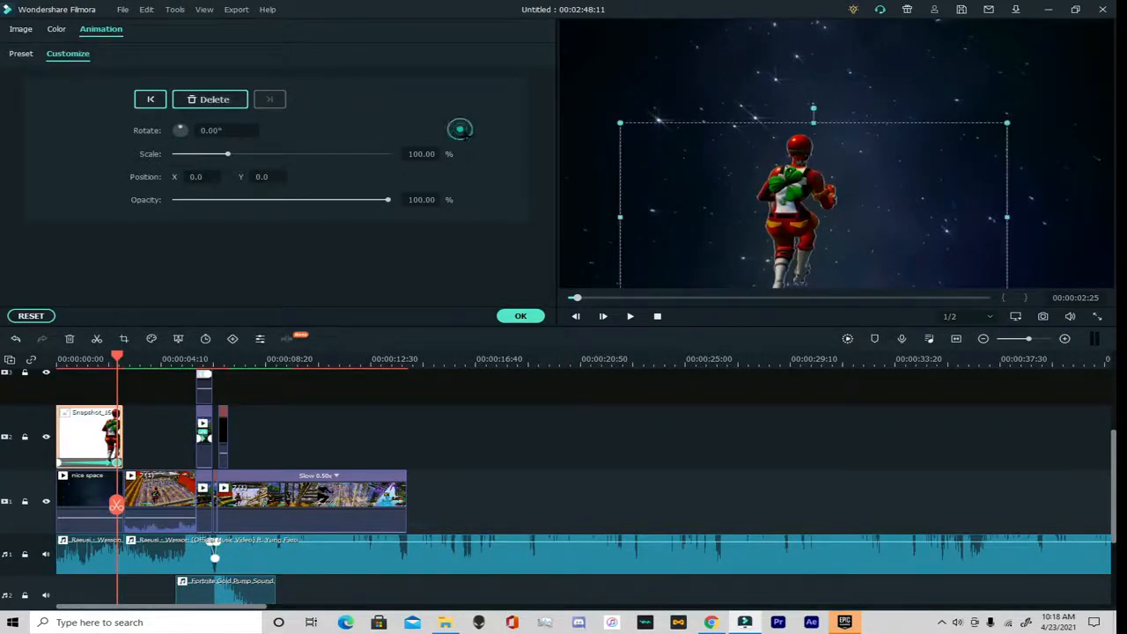
Play the intro from the start to check the cutout's scale-up into the gameplay
drag(118, 356, 58, 355)
key(space)
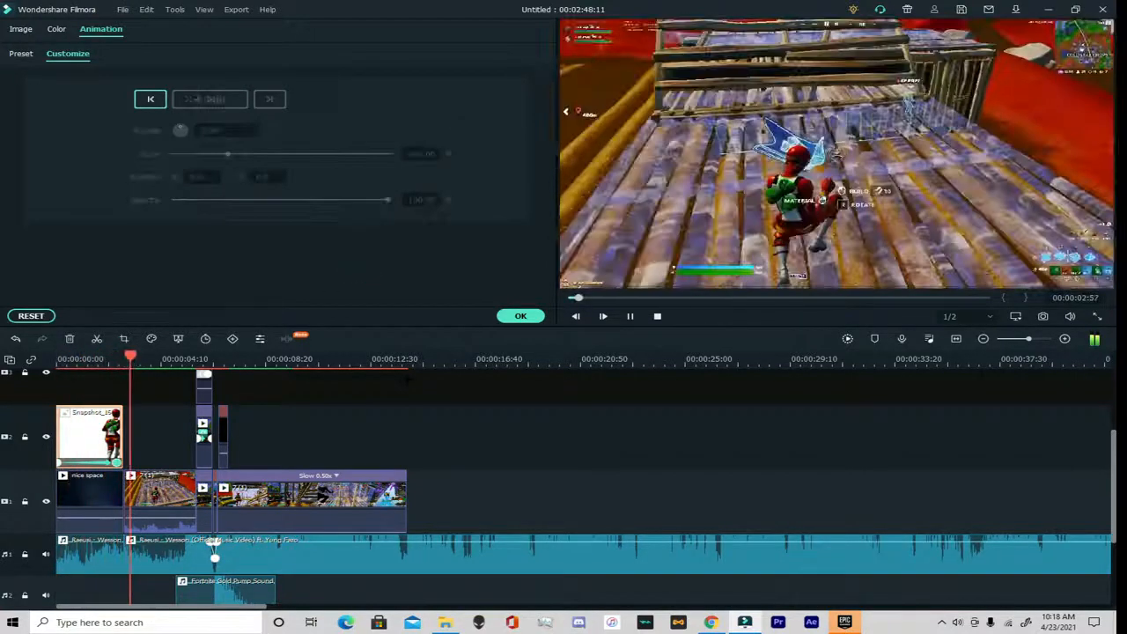
key(space)
drag(133, 355, 58, 356)
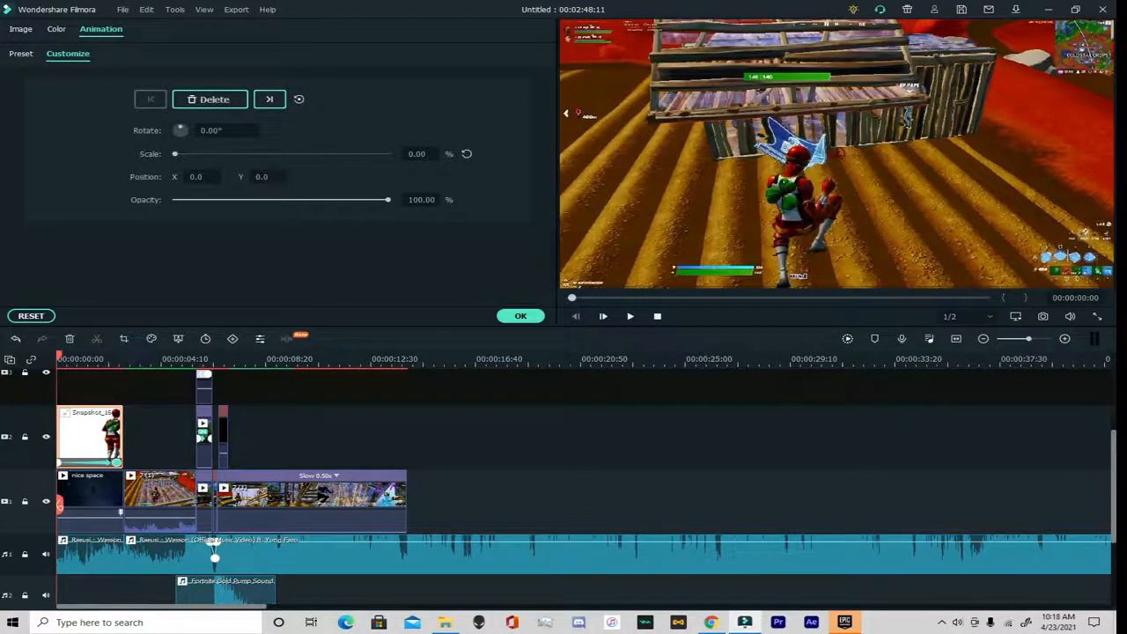
Clear the cutout's keyframes and add one at the clip's start with rotation -135° and position X -172.0, Y -259.6
right_click(116, 463)
click(157, 490)
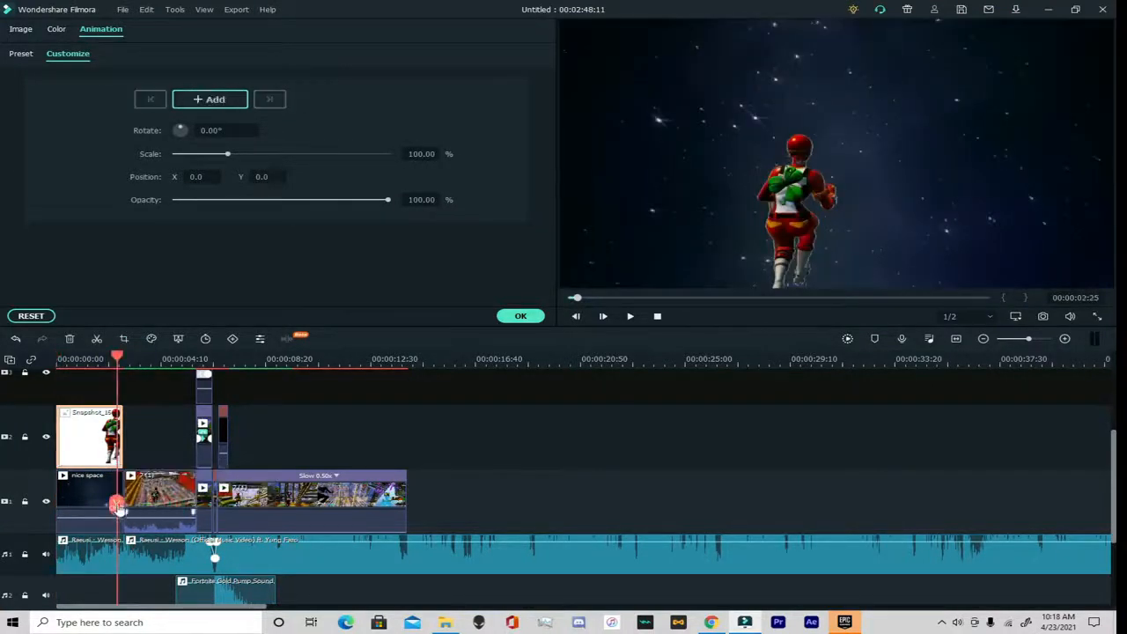
key(Home)
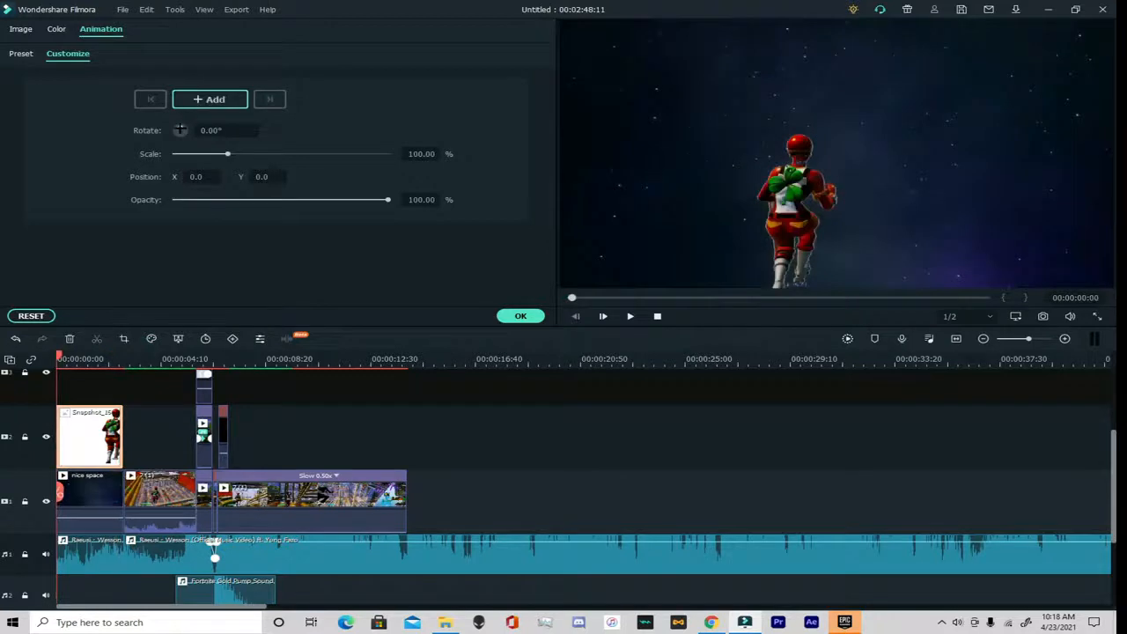
drag(179, 130, 175, 137)
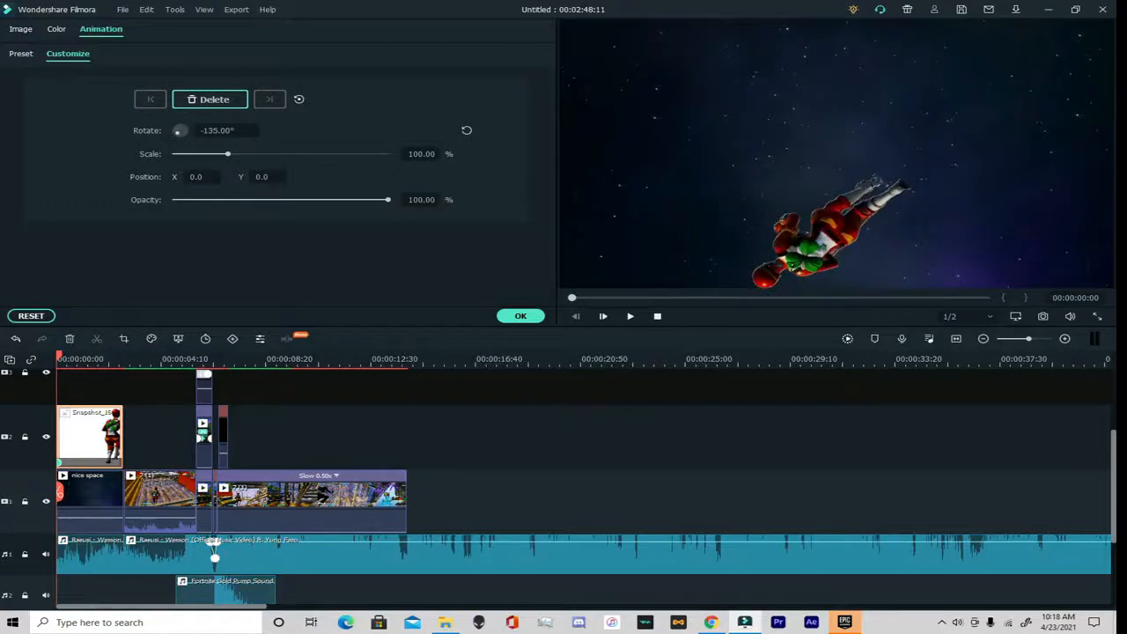
drag(828, 240, 720, 381)
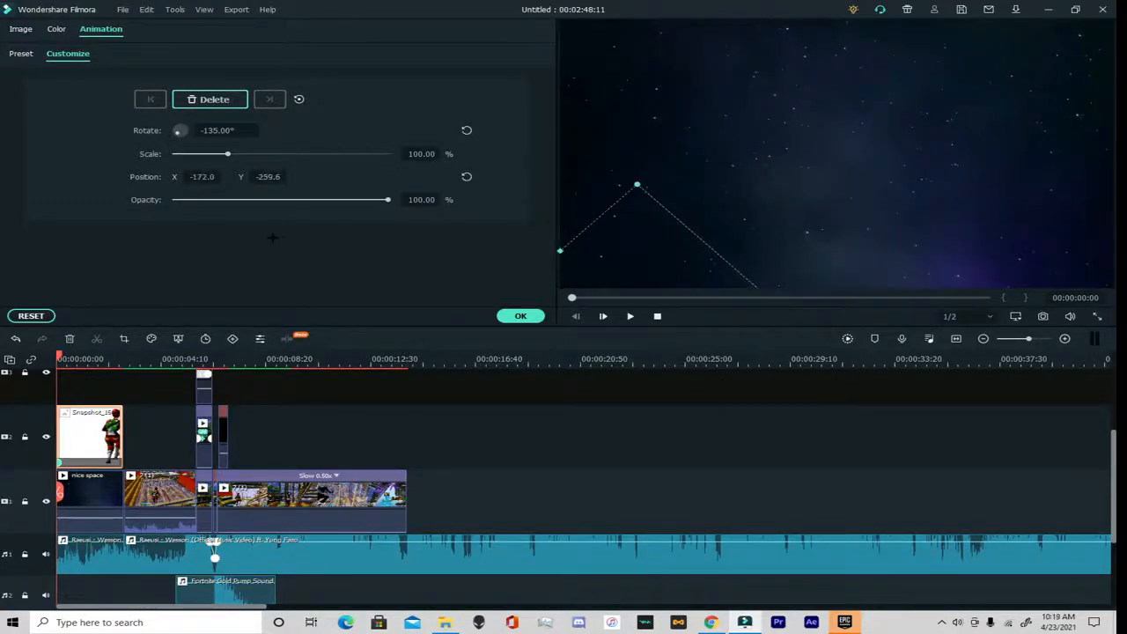
click(313, 386)
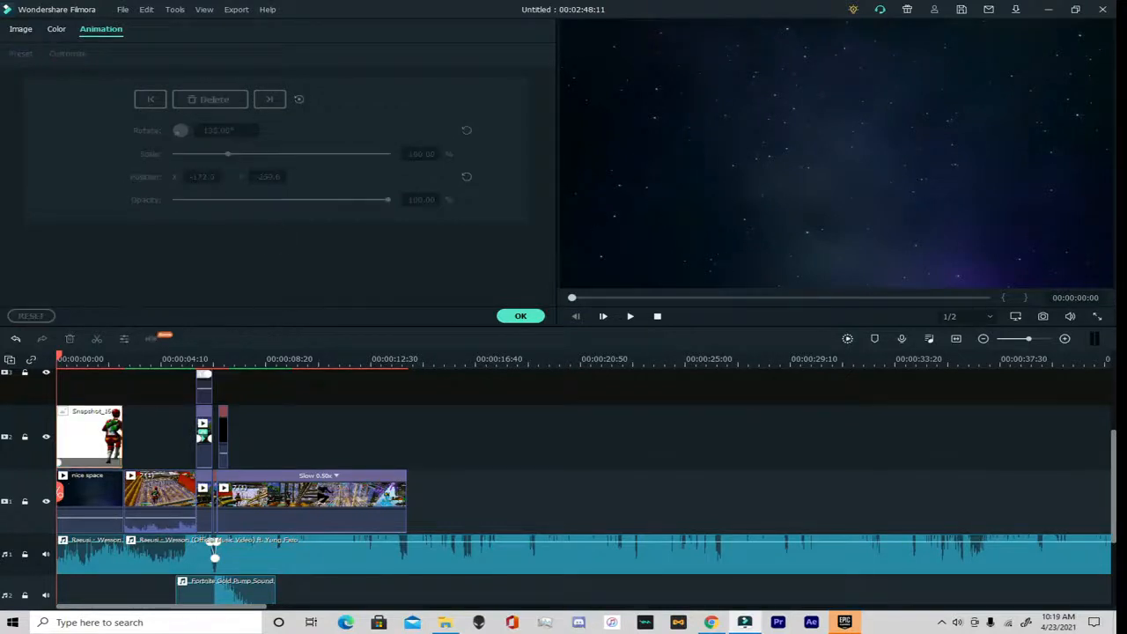
Add a keyframe at 00:00:02:25 on the cutout clip with its position and rotation reset to zero
click(97, 412)
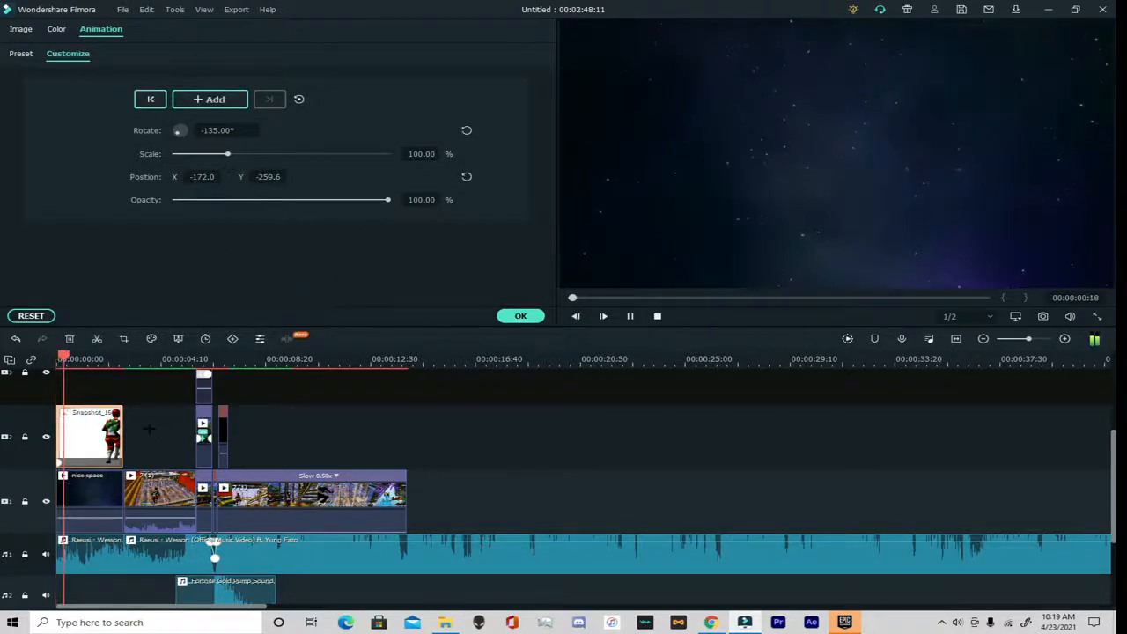
drag(89, 355, 117, 354)
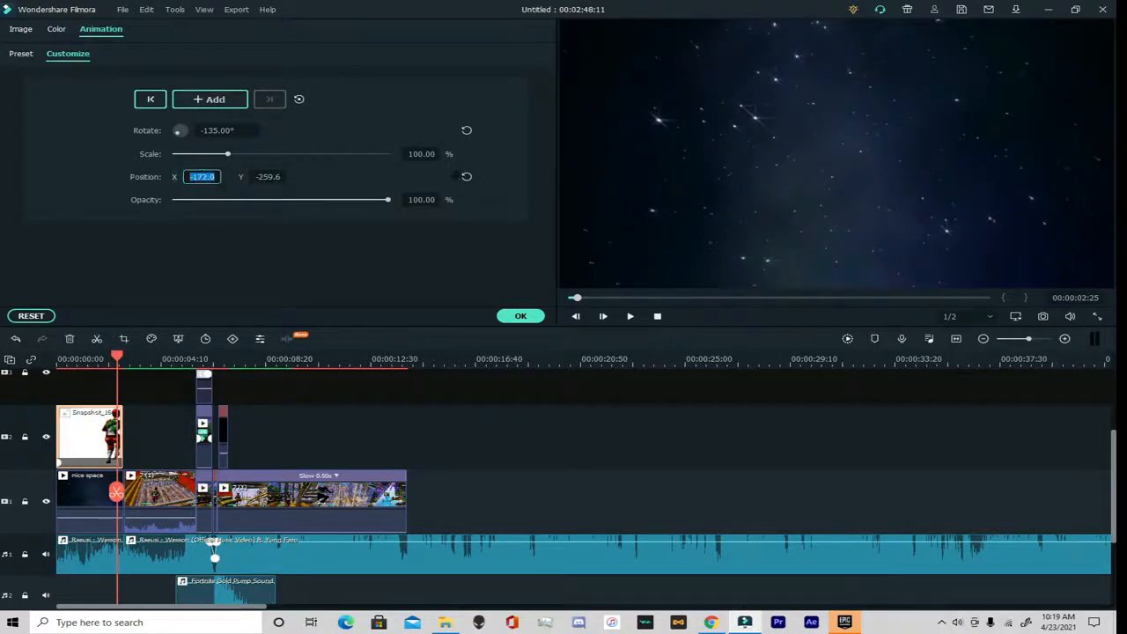
click(467, 176)
click(467, 130)
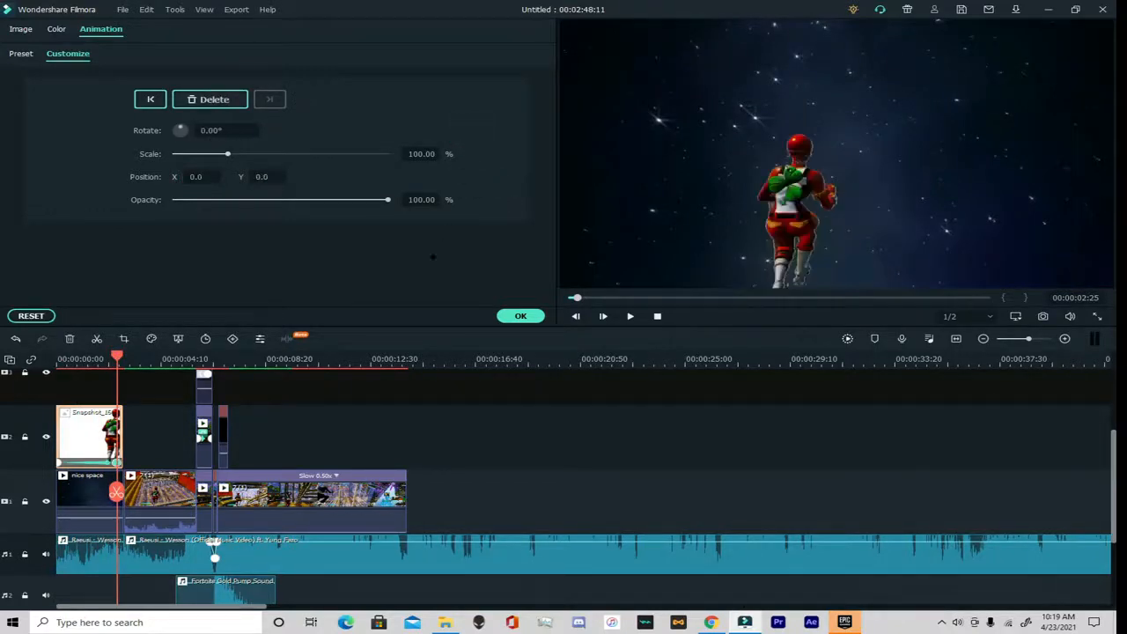
Preview the cutout's entrance and move its ending keyframe earlier, to about the middle of the clip
drag(116, 356, 58, 356)
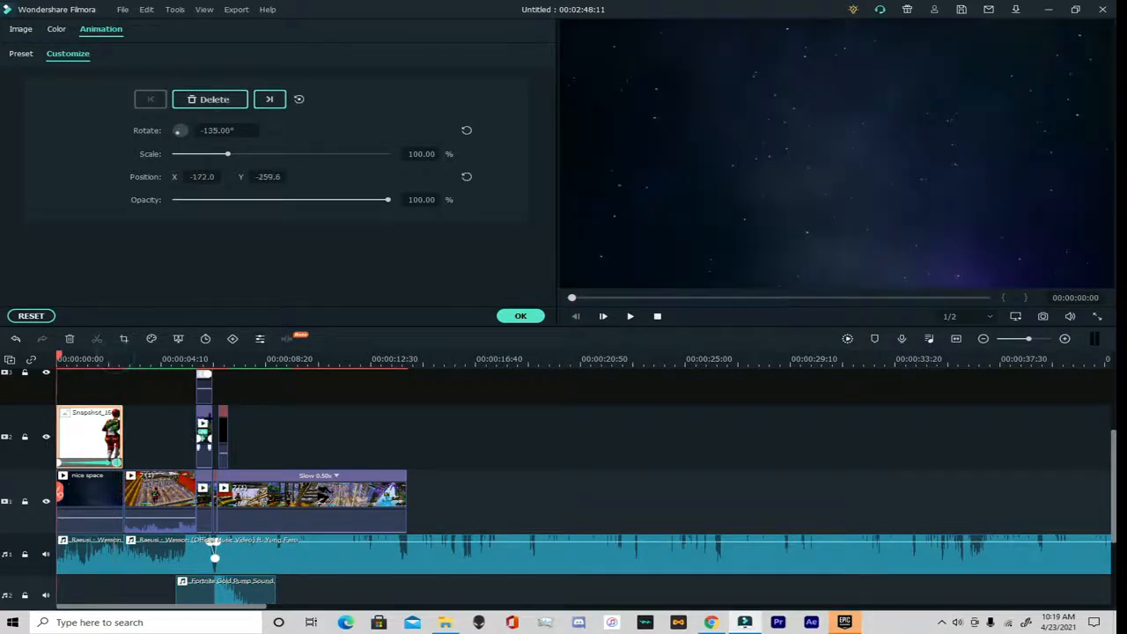
key(space)
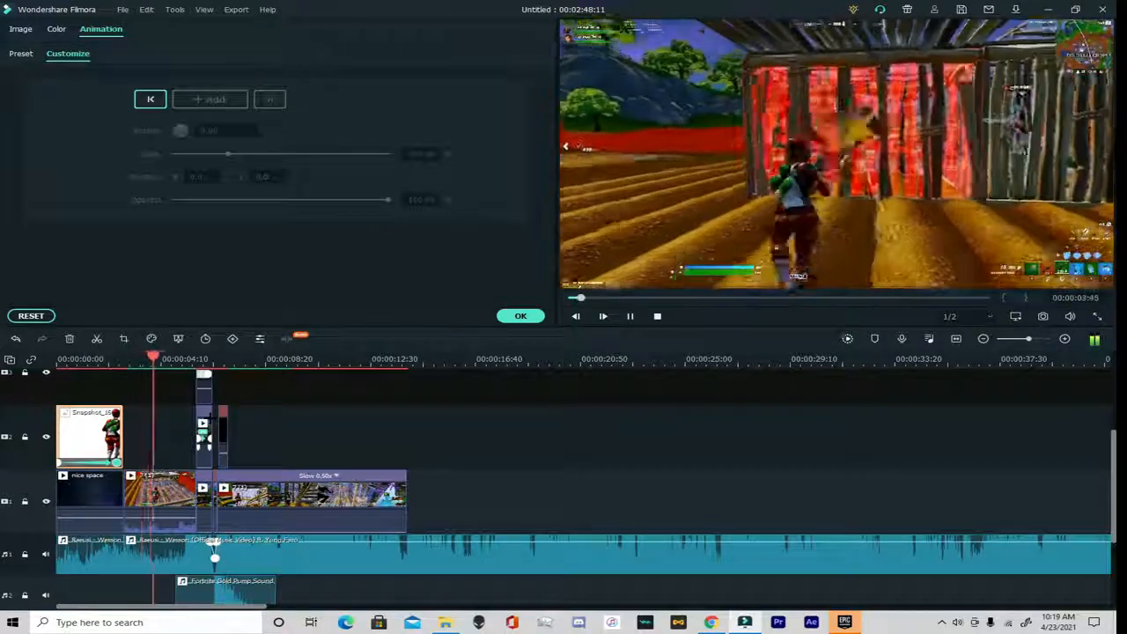
key(space)
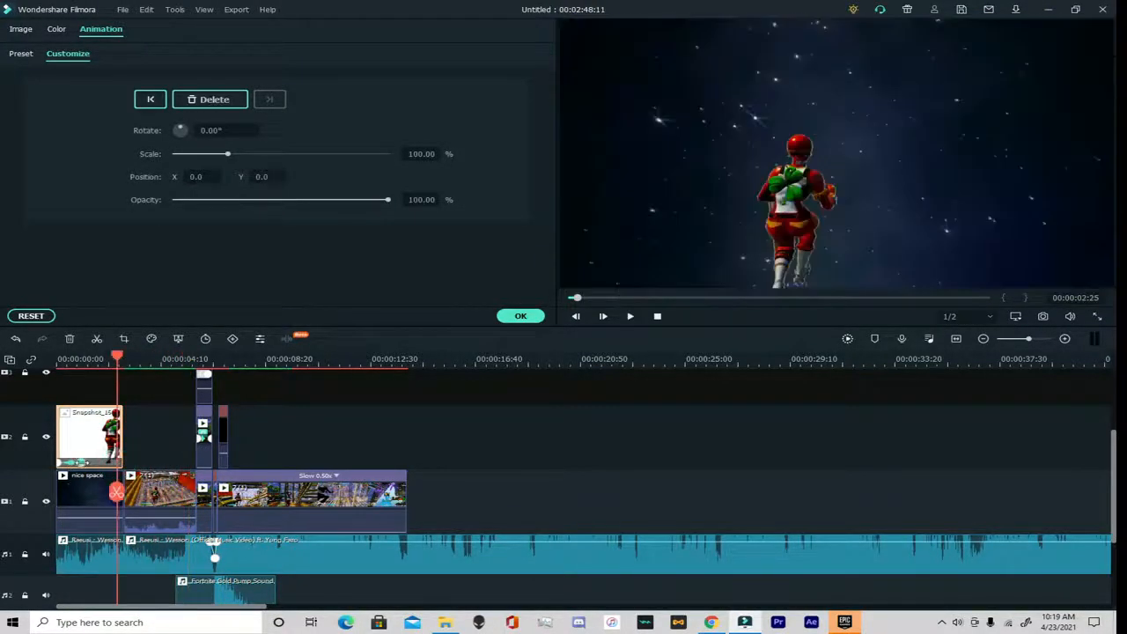
drag(98, 487, 27, 468)
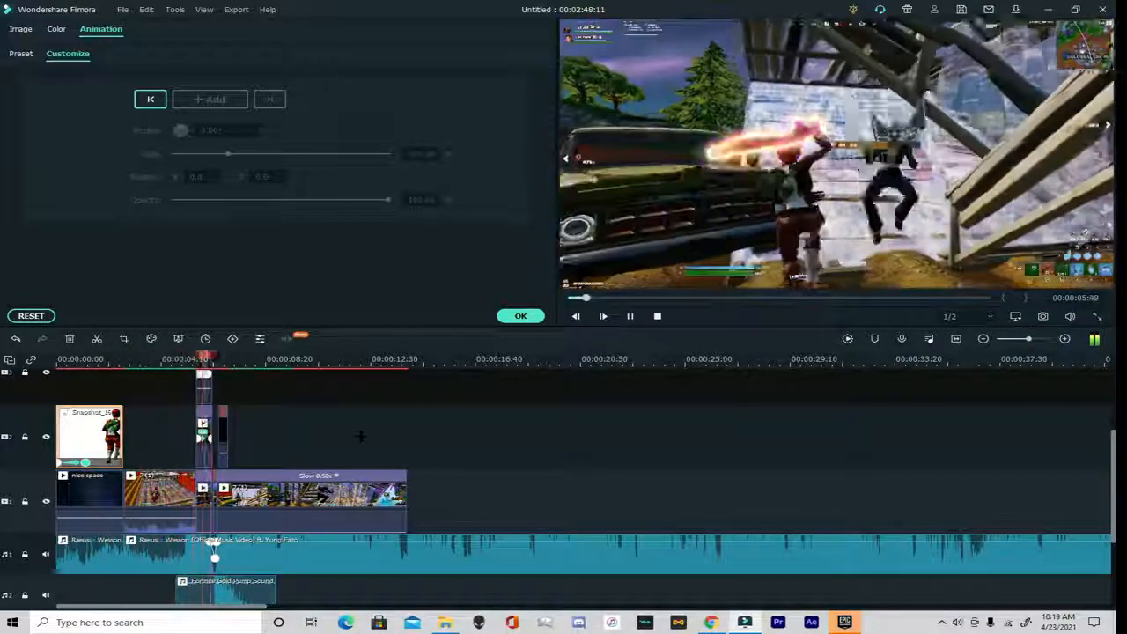
Return the playhead to the start of the timeline and accept the cutout's animation settings
click(230, 491)
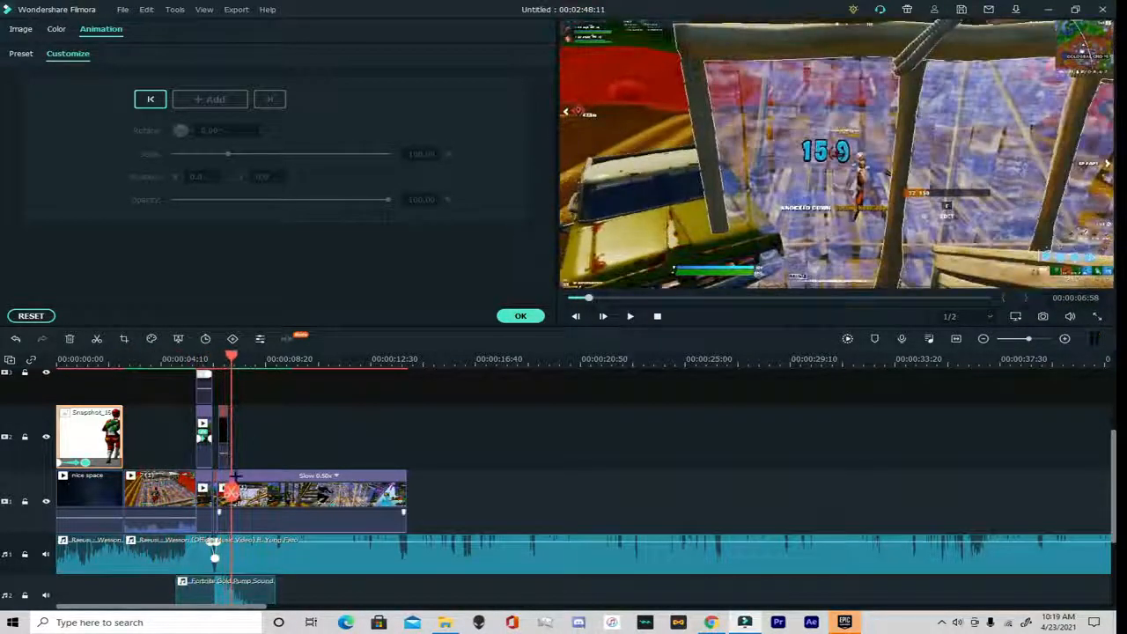
key(Home)
scroll(442, 418, up, 1)
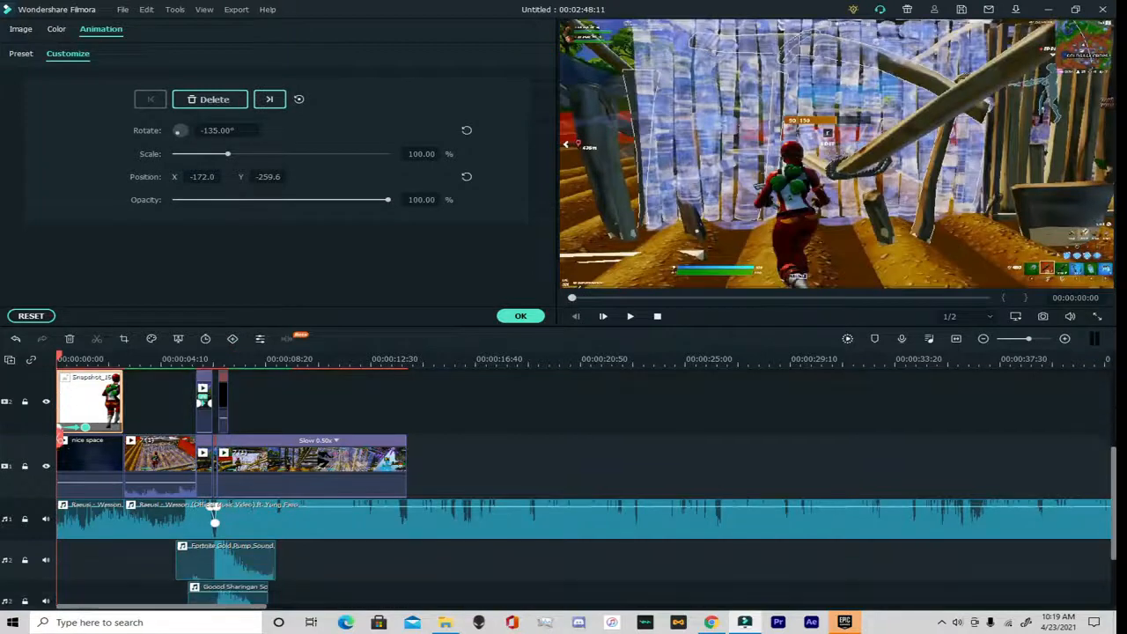
click(582, 428)
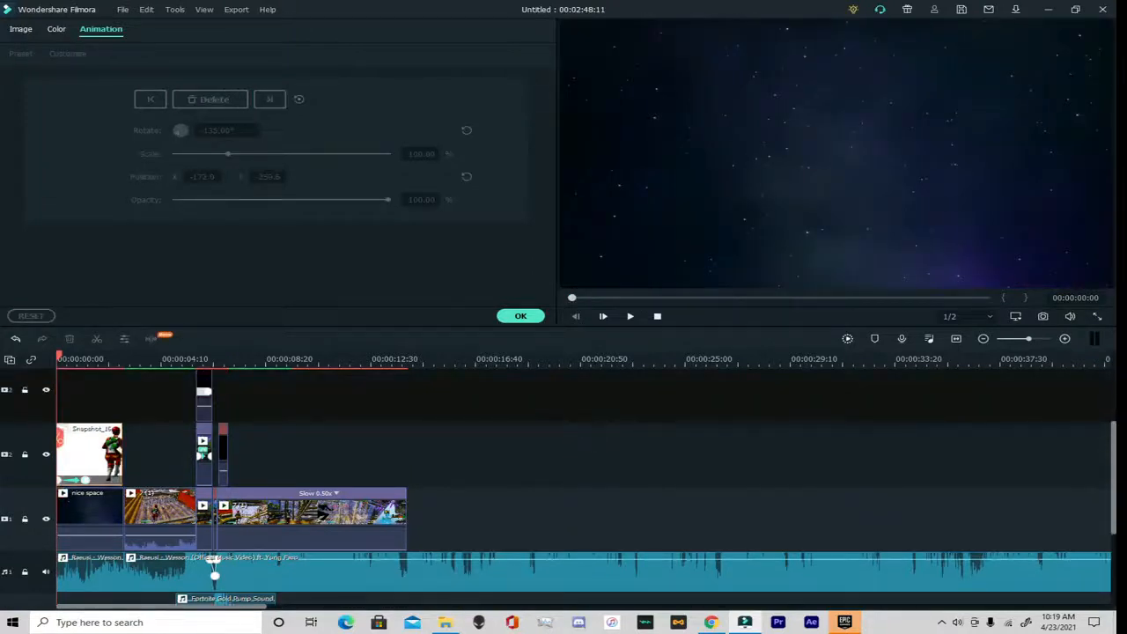
scroll(582, 428, up, 1)
drag(520, 326, 524, 322)
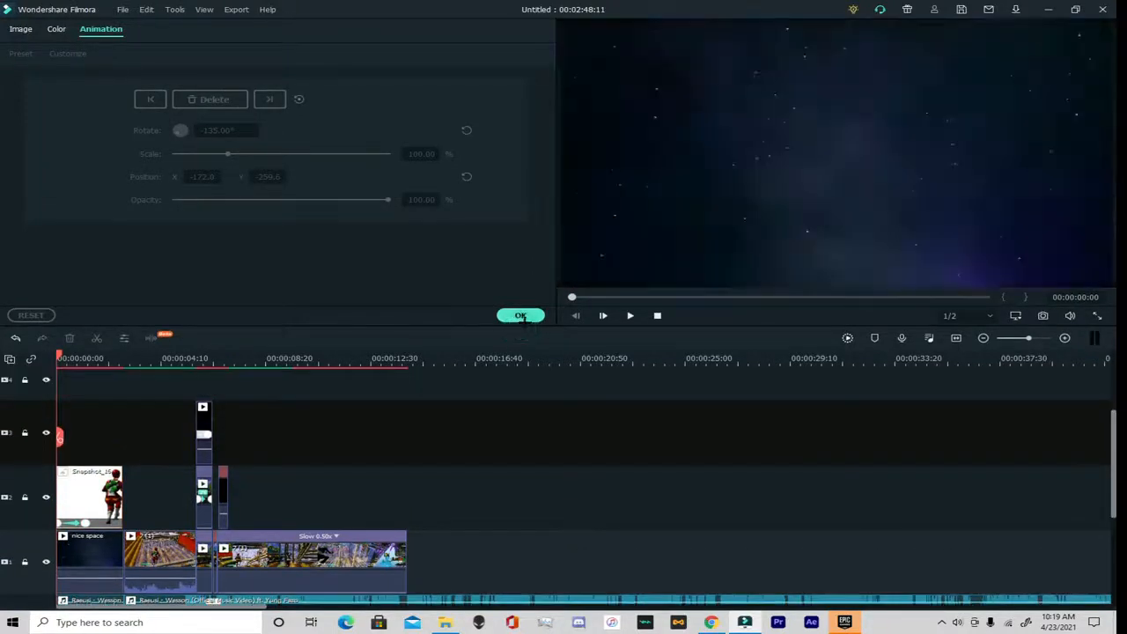
click(522, 317)
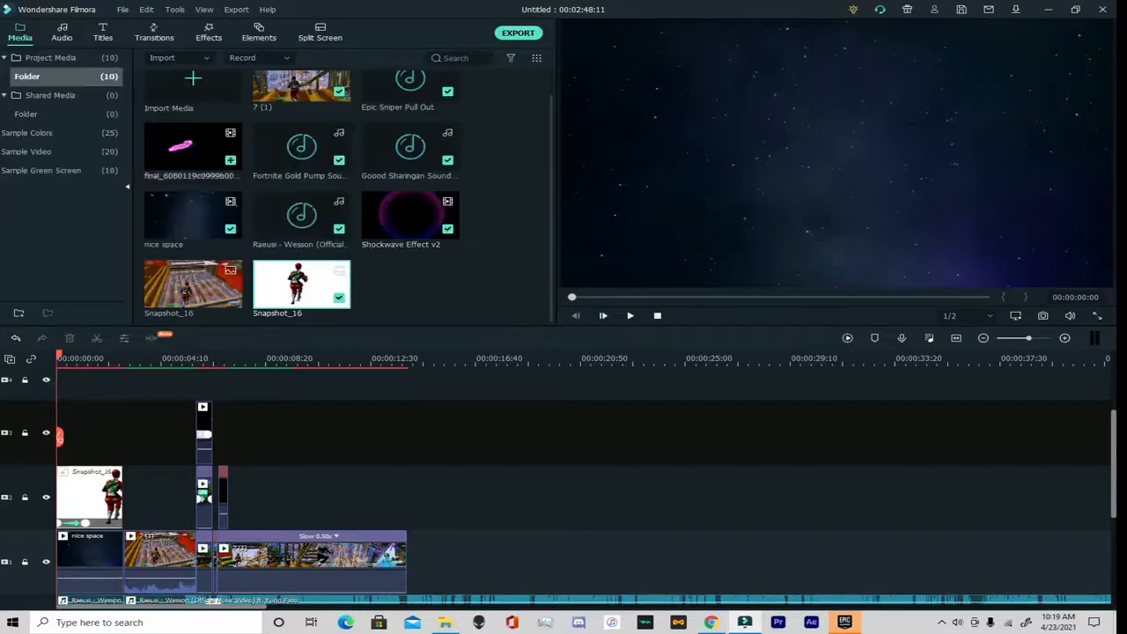
Try the Vivid filter on the nice space clip and remove it
click(208, 31)
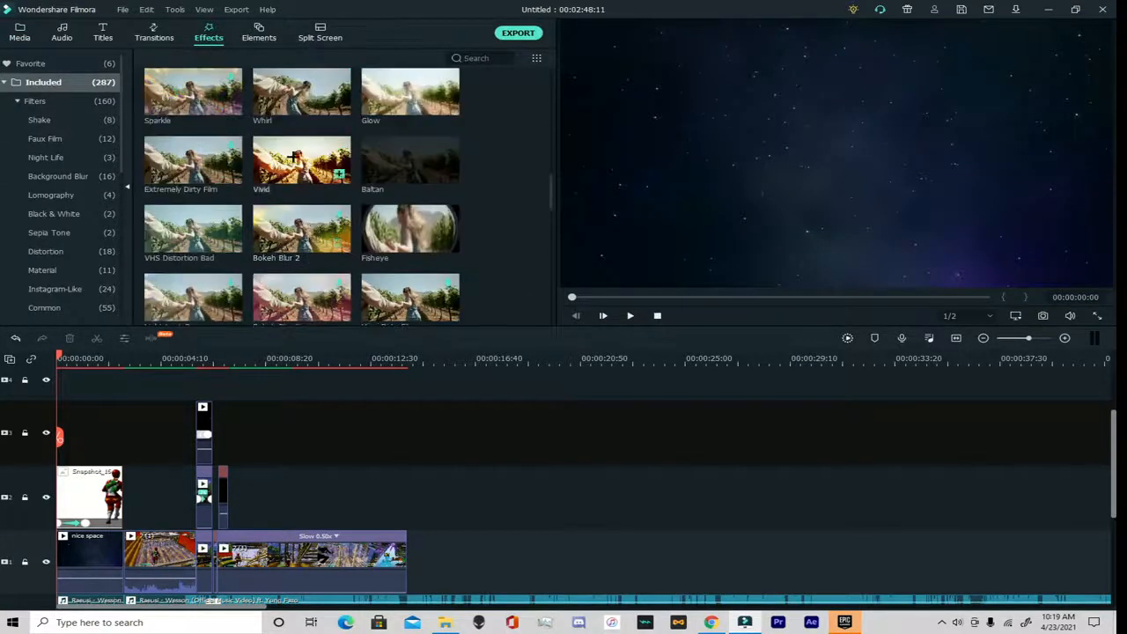
drag(293, 157, 93, 544)
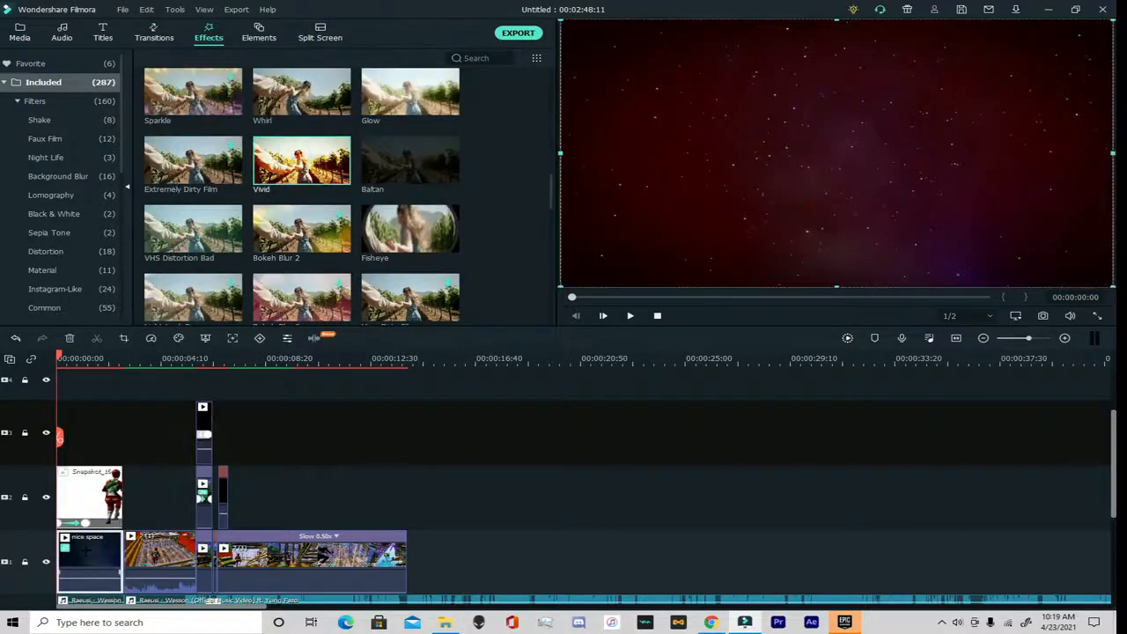
right_click(87, 551)
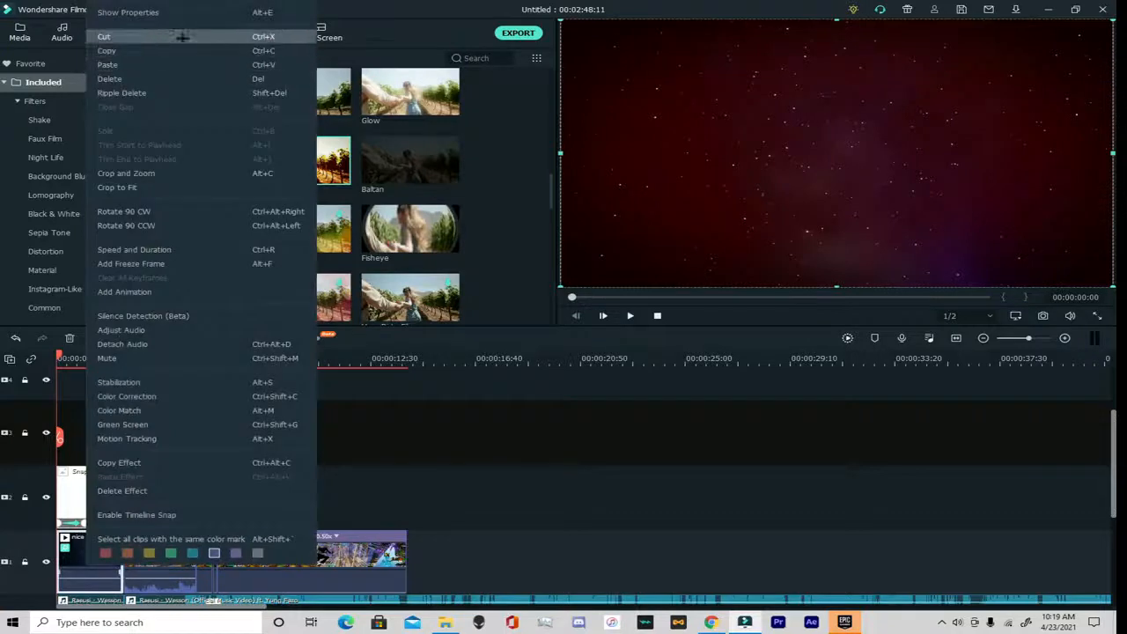
click(121, 490)
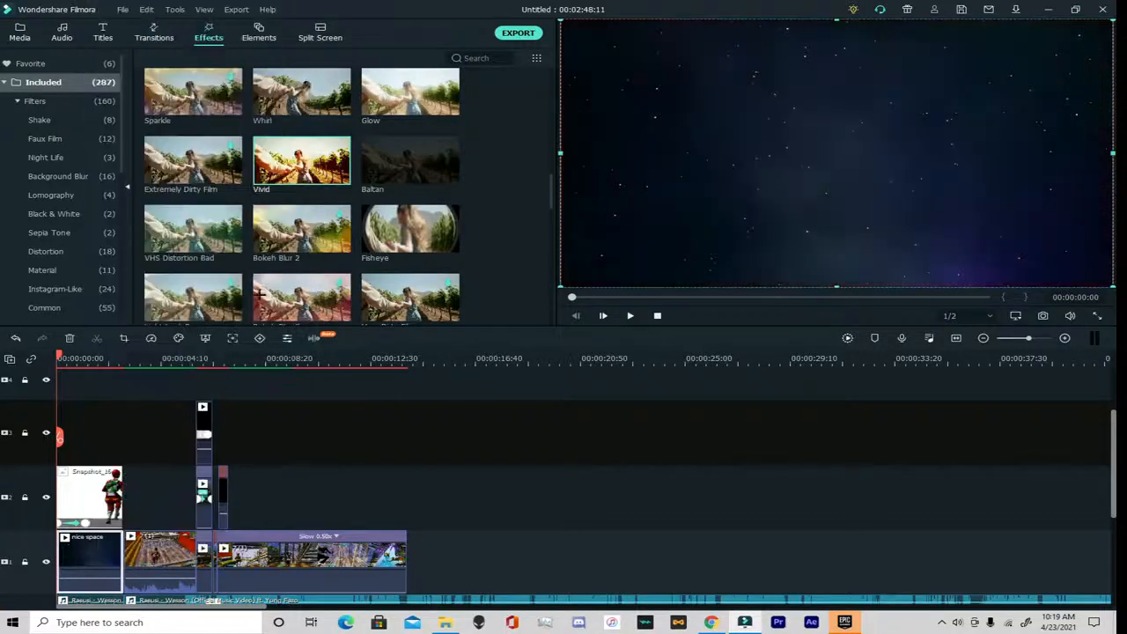
Apply the Vivid filter to the first gameplay clip, the short clip after it and the overlay clip directly above
drag(302, 163, 160, 557)
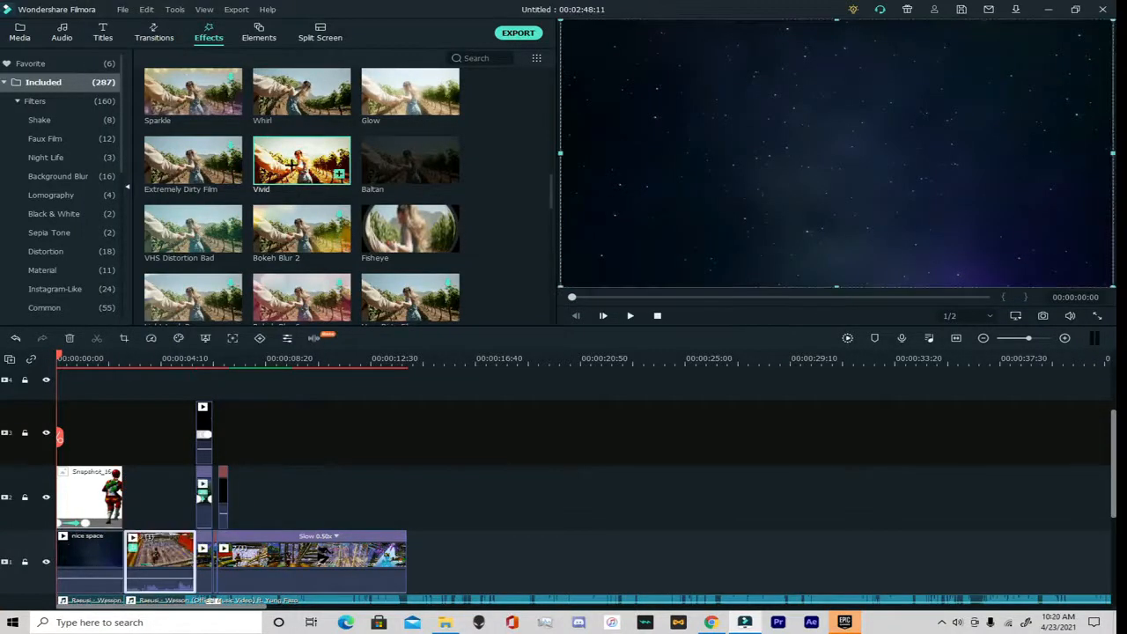
drag(288, 280, 204, 548)
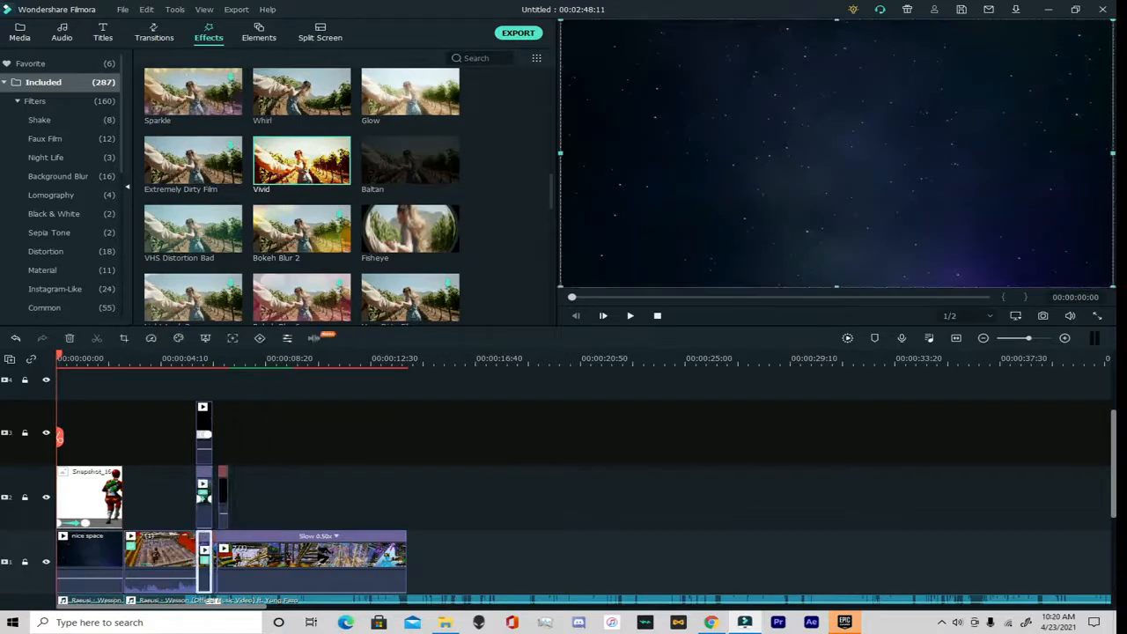
drag(303, 163, 202, 480)
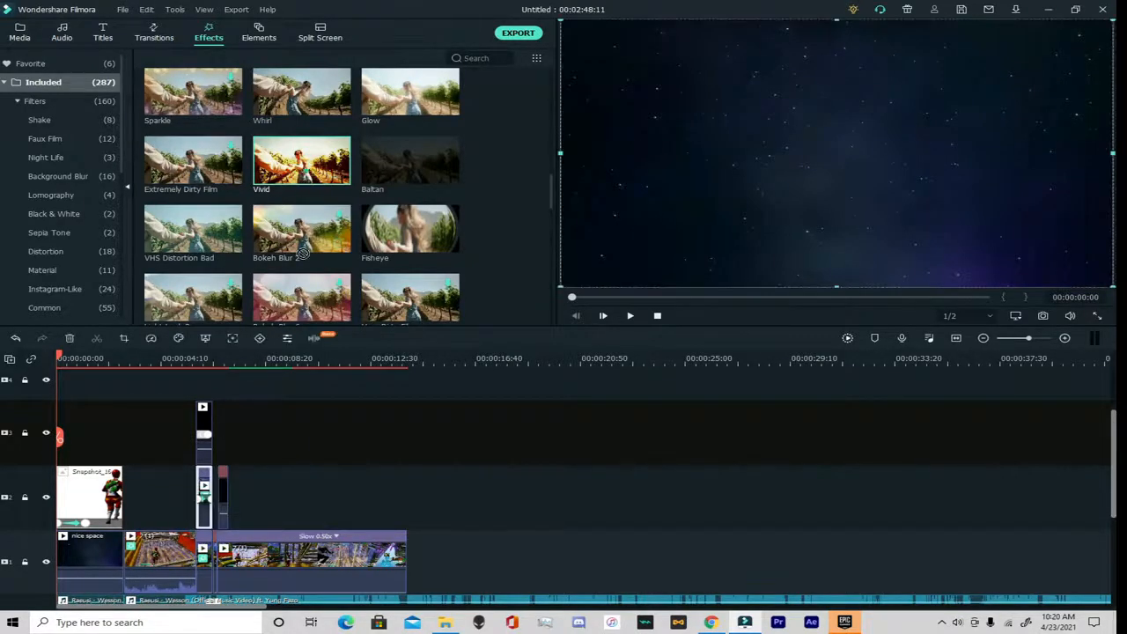
Apply the Vivid filter to the tiny gameplay clip and the 0.50x slow-motion clip, and preview the gameplay
drag(303, 254, 214, 565)
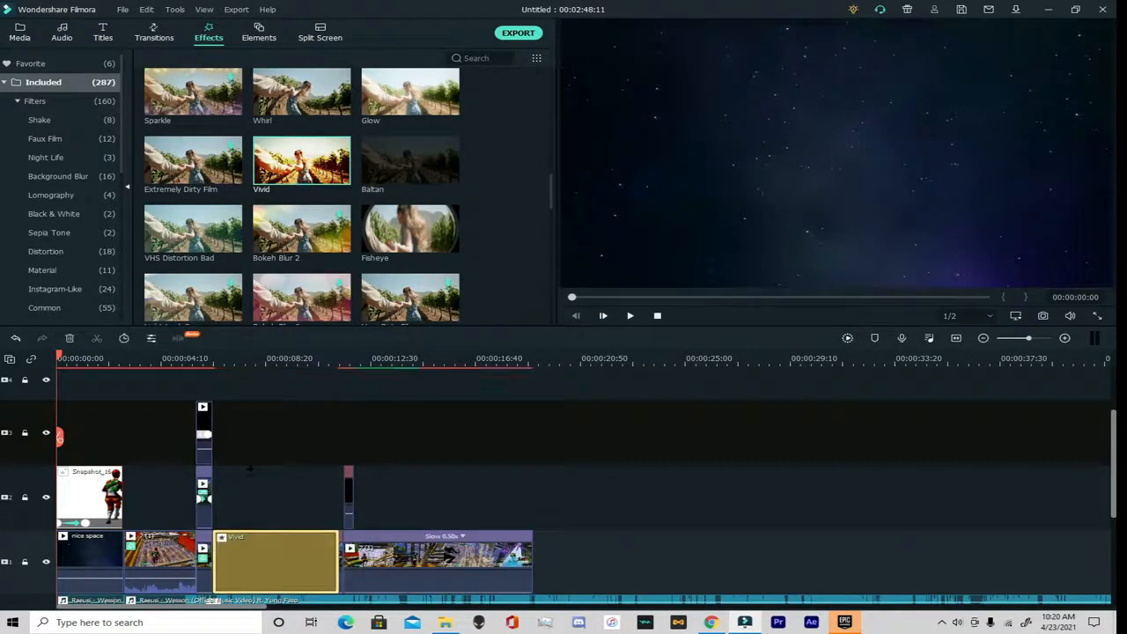
click(16, 338)
drag(253, 358, 676, 420)
drag(607, 503, 560, 550)
drag(326, 153, 719, 580)
click(698, 500)
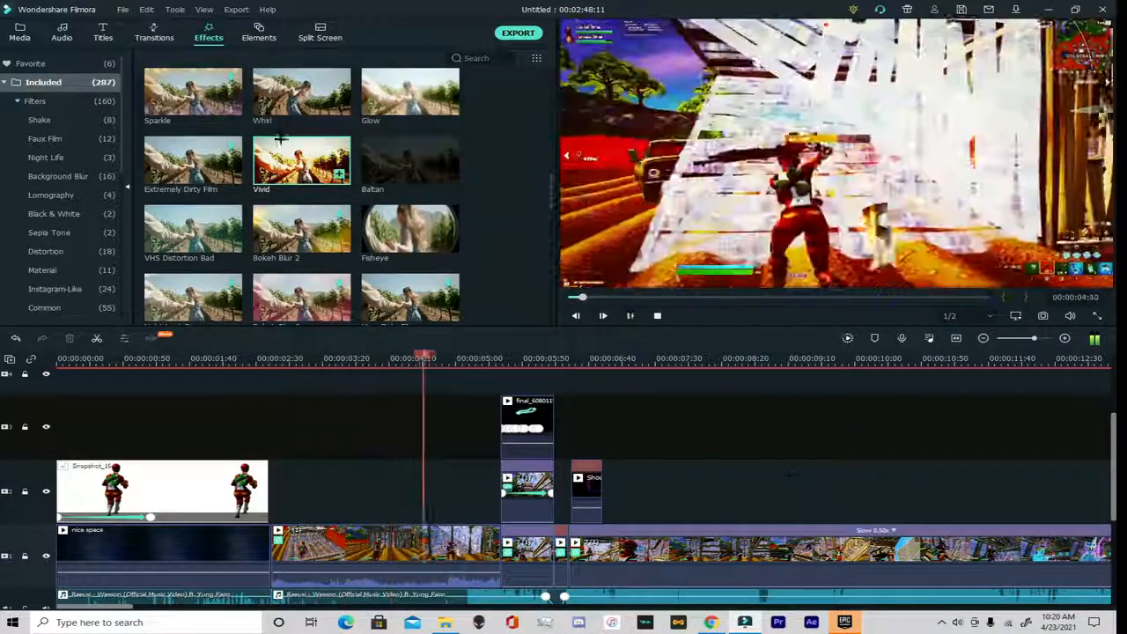
key(space)
Try the Vivid filter on the cutout clip, play back the edit and delete the effect
drag(333, 171, 100, 484)
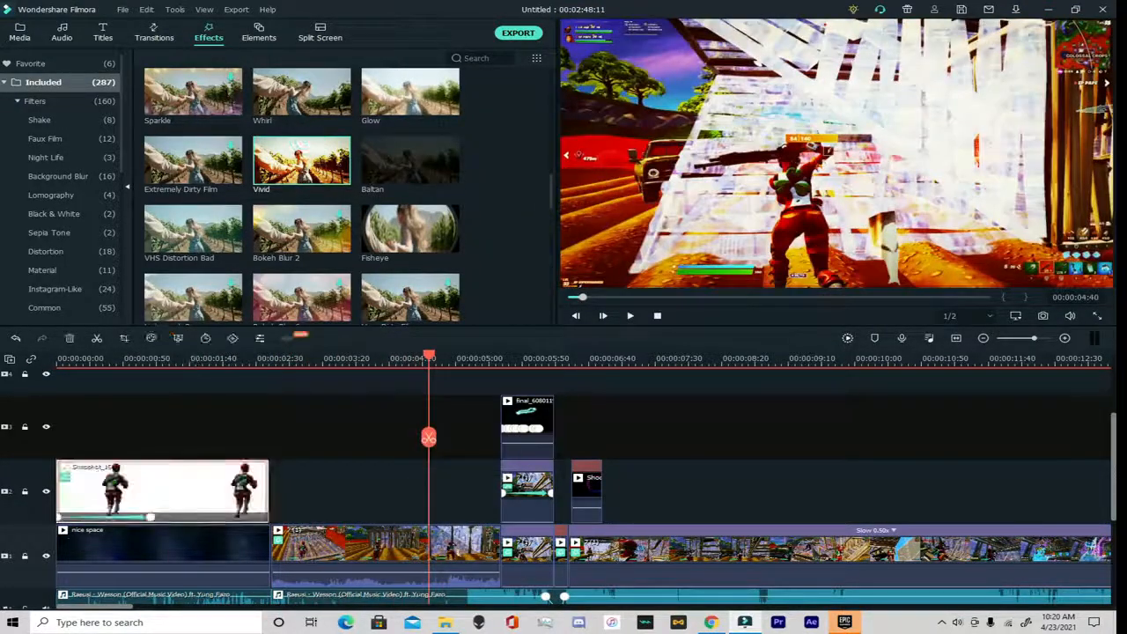
key(space)
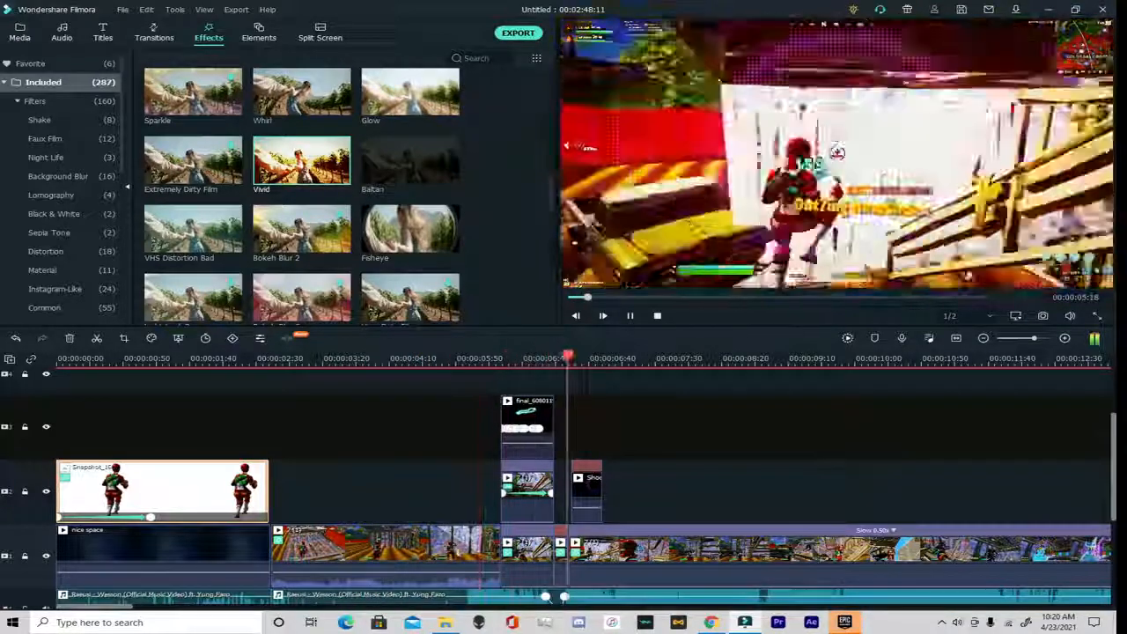
right_click(88, 467)
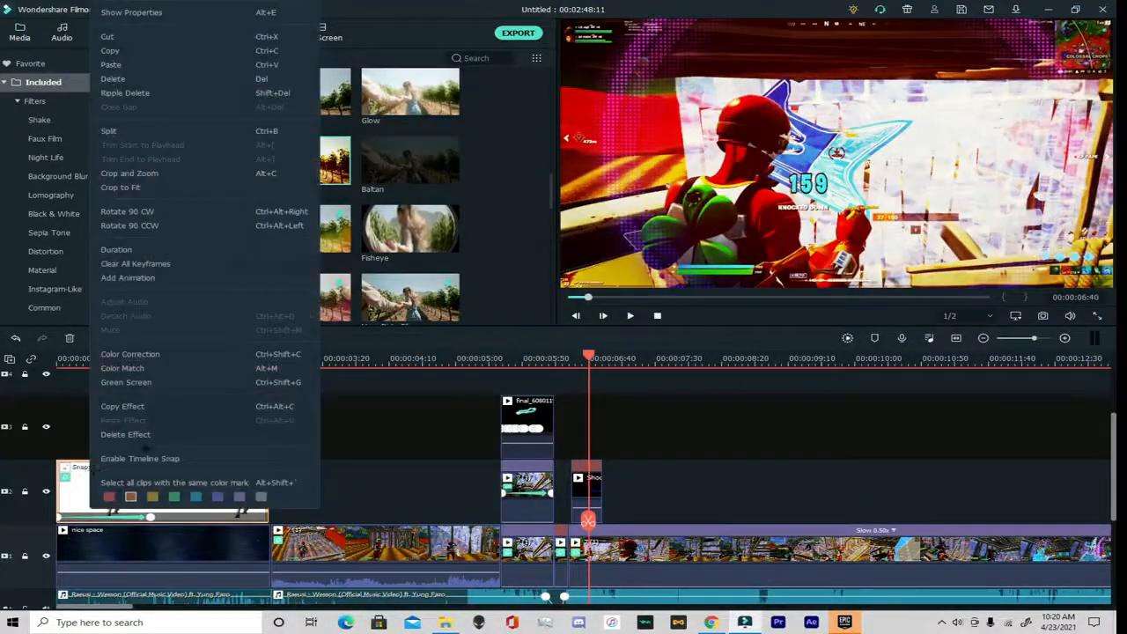
click(144, 436)
Play the edit from the start through the knockdown to check the Vivid filter on the gameplay
drag(589, 534, 57, 490)
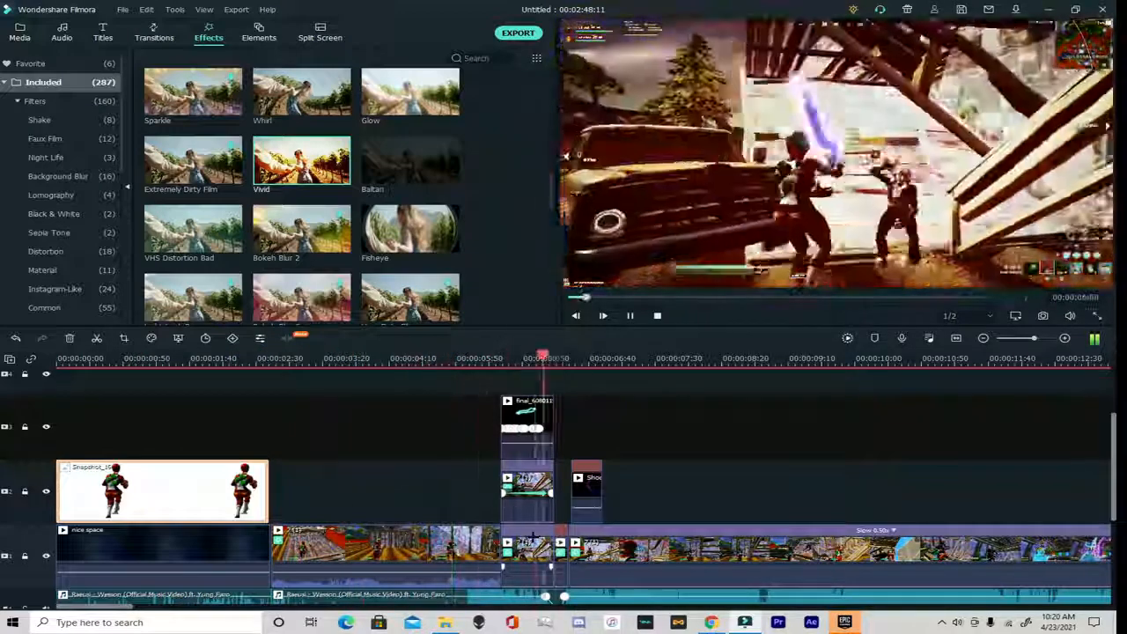
key(space)
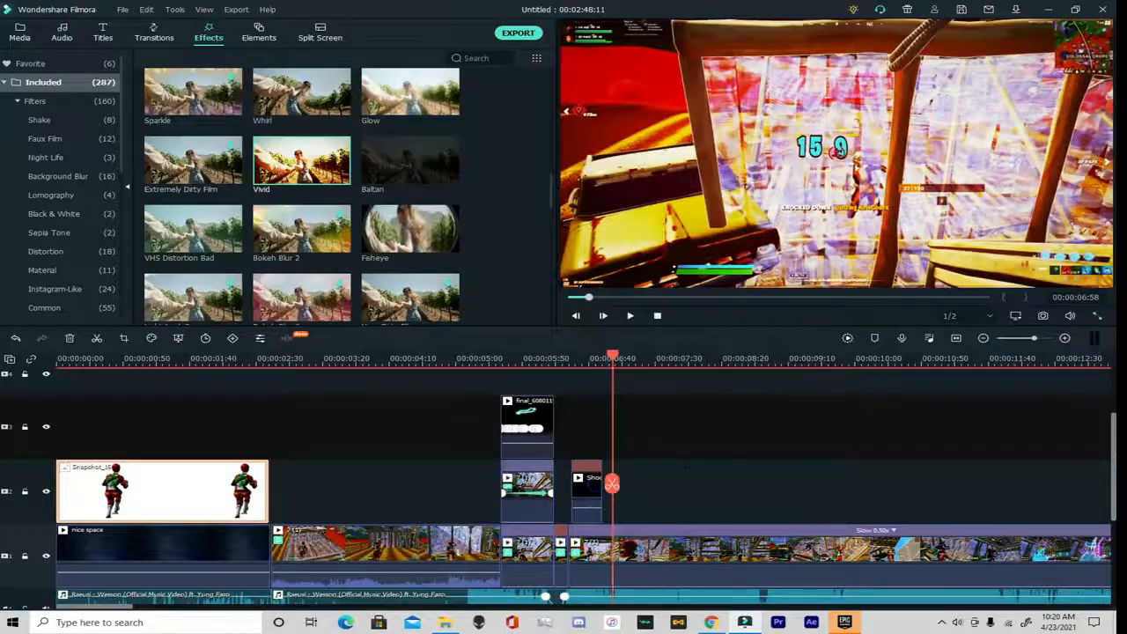
drag(630, 555, 591, 526)
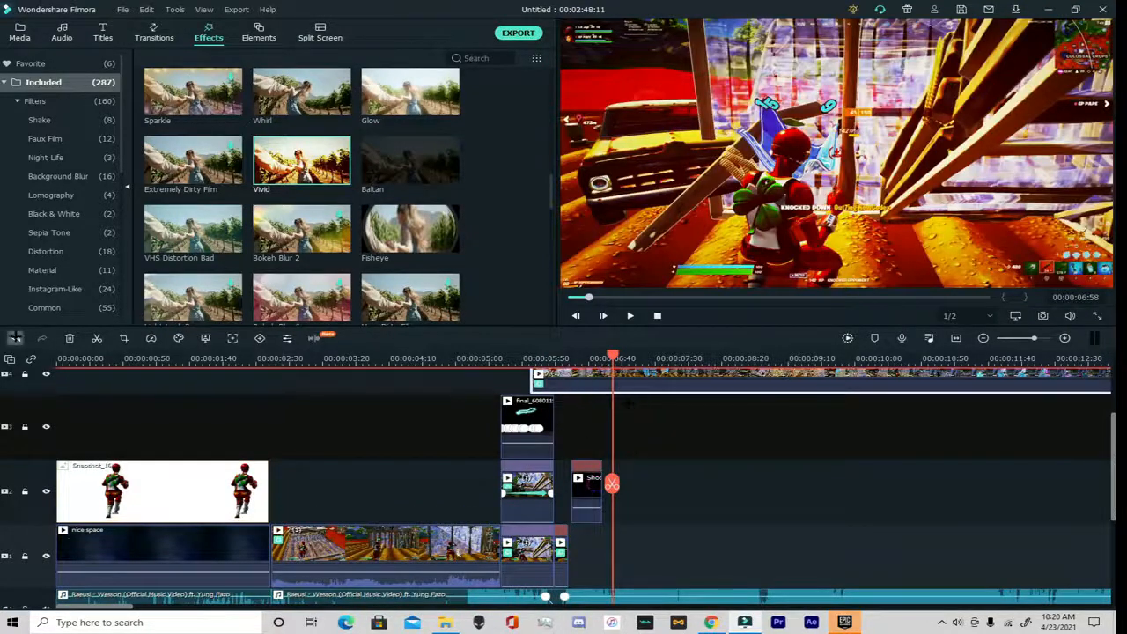